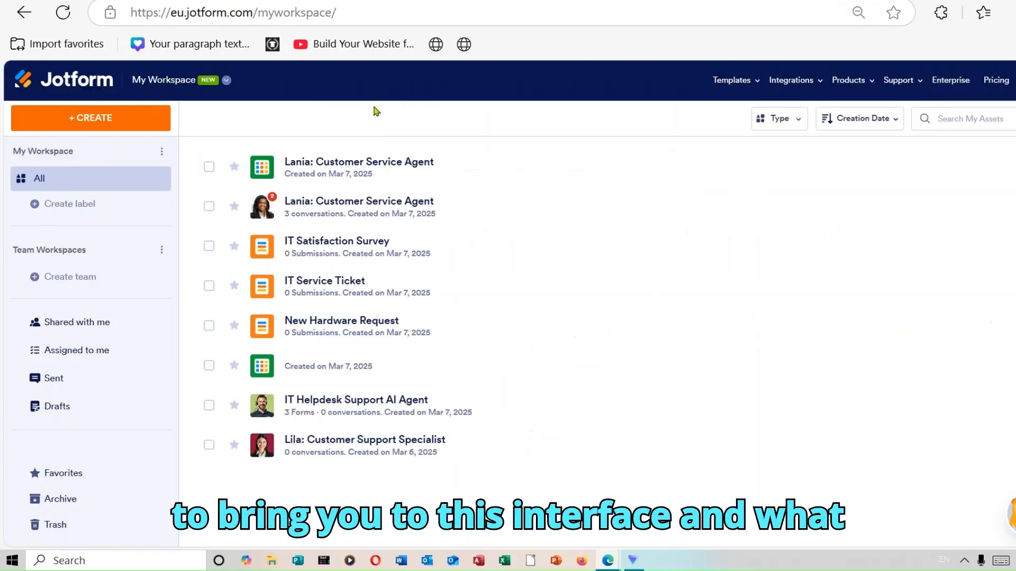
- Start a new AI Agent and continue with the Messenger channel after previewing Chatbot, Phone, Voice and WhatsApp
click(125, 124)
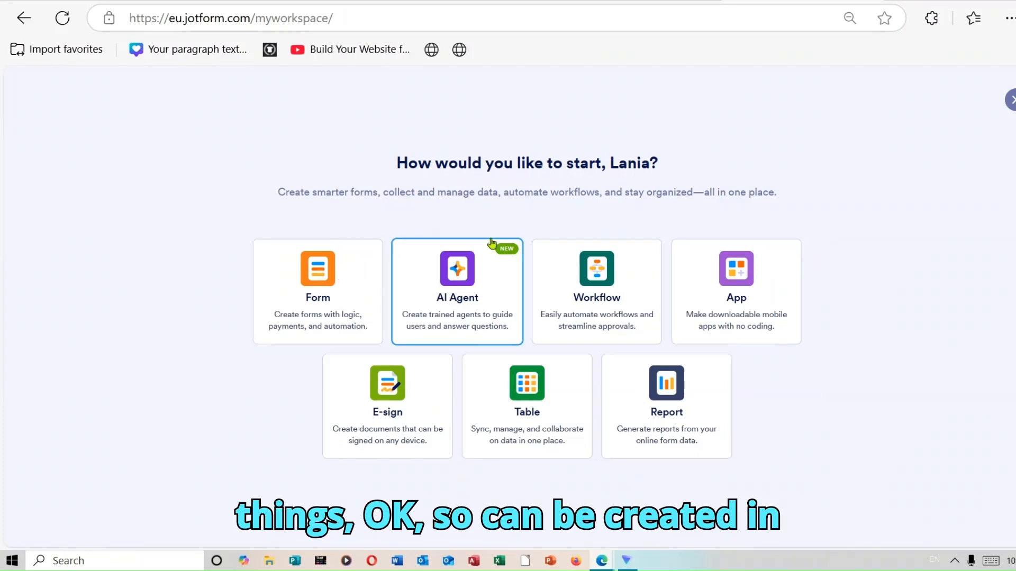
click(466, 295)
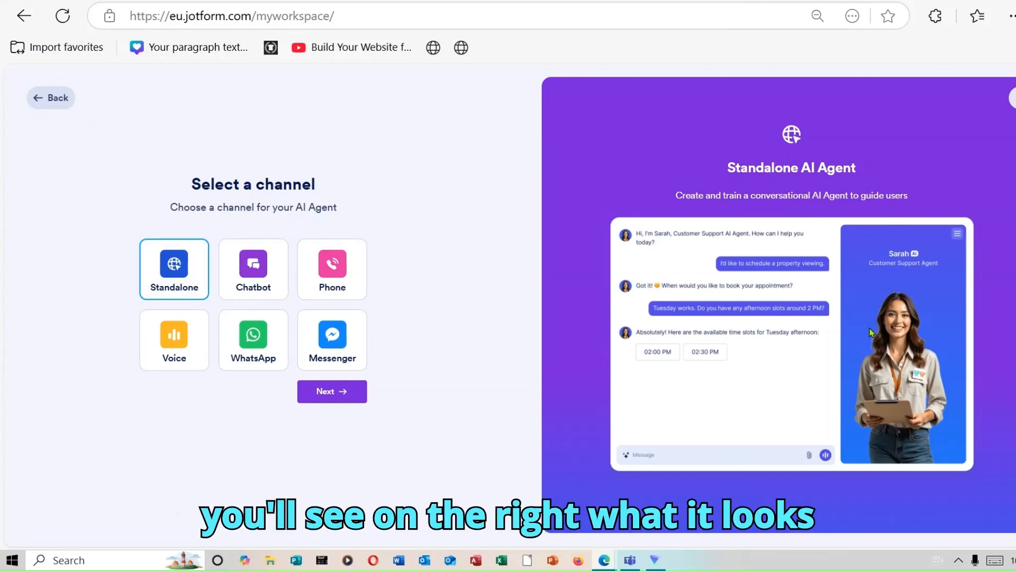
click(273, 290)
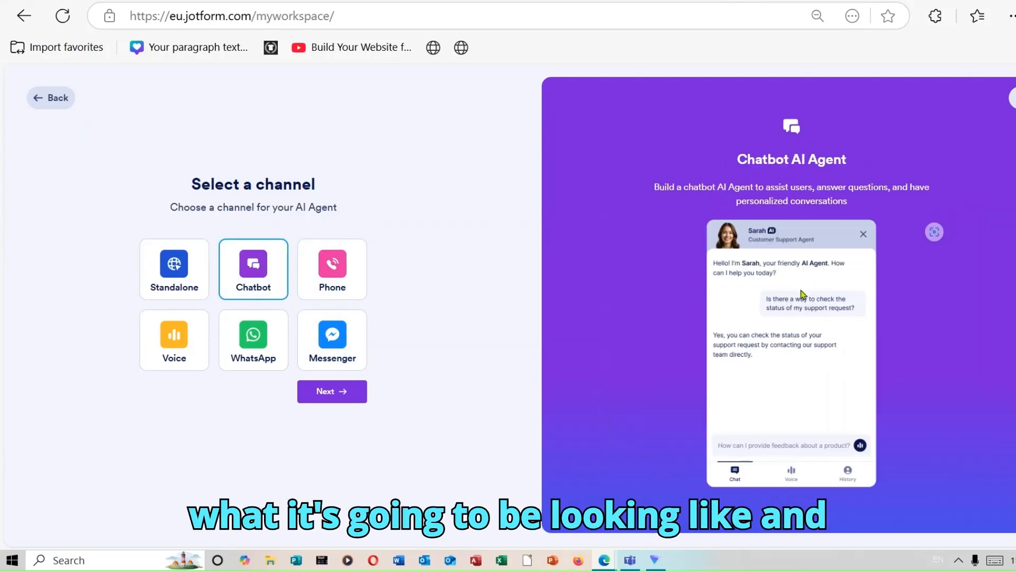
click(344, 288)
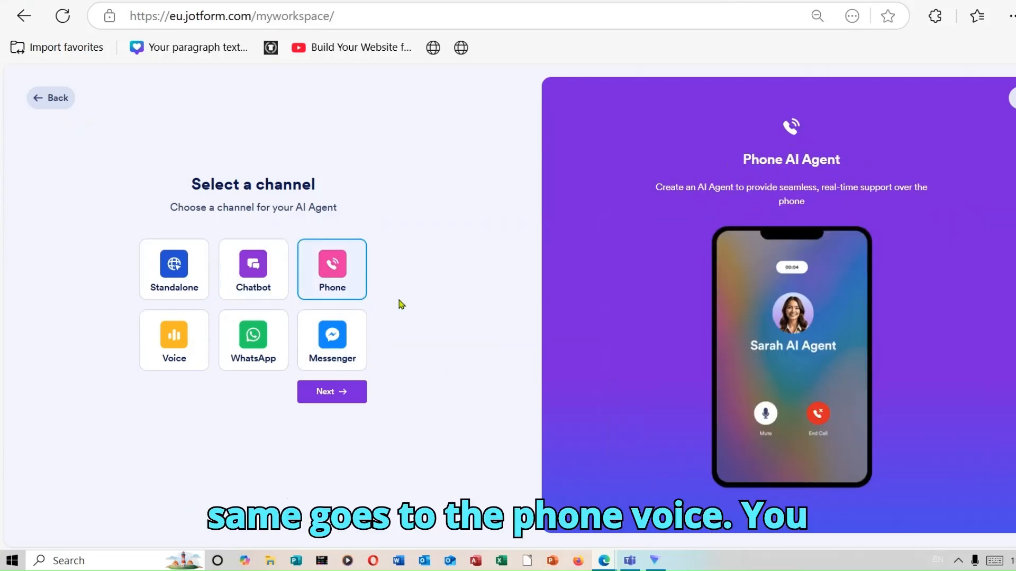
click(177, 353)
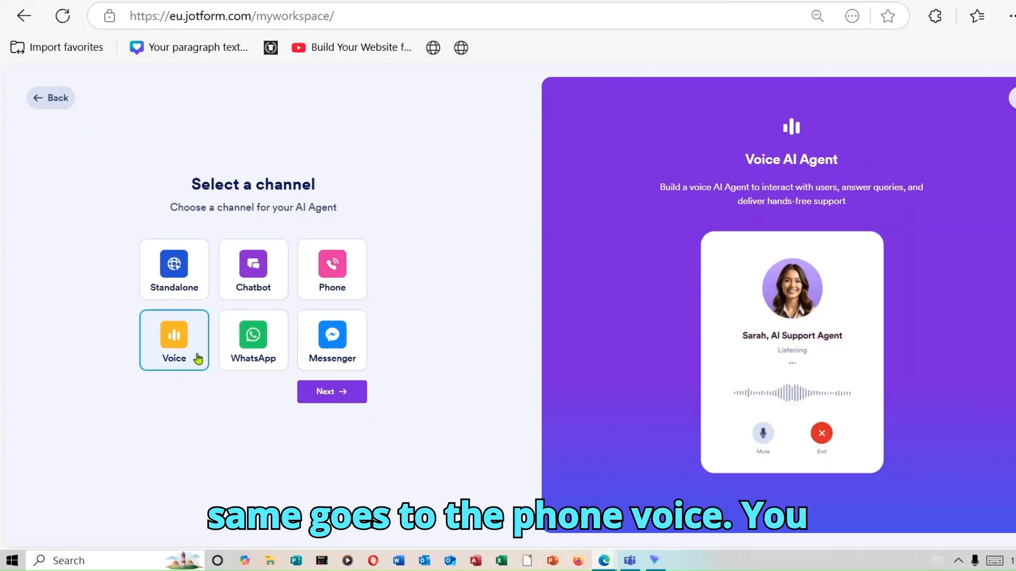
click(258, 358)
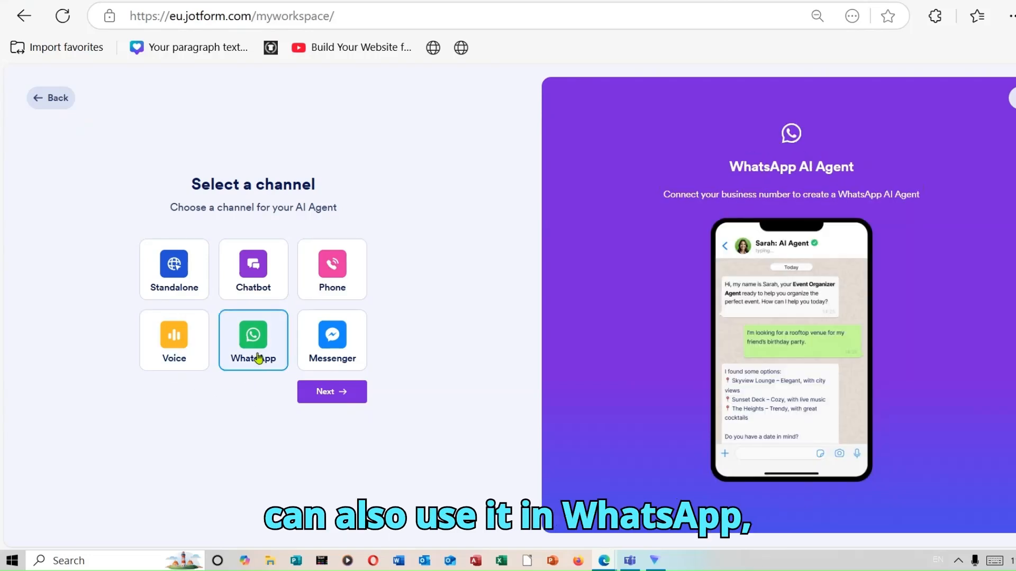
click(345, 356)
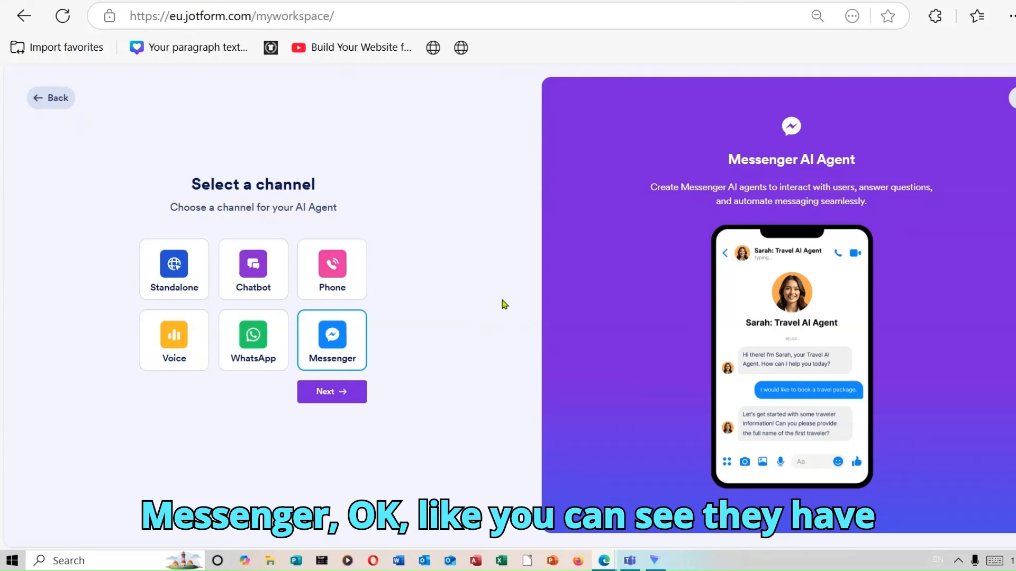
click(332, 395)
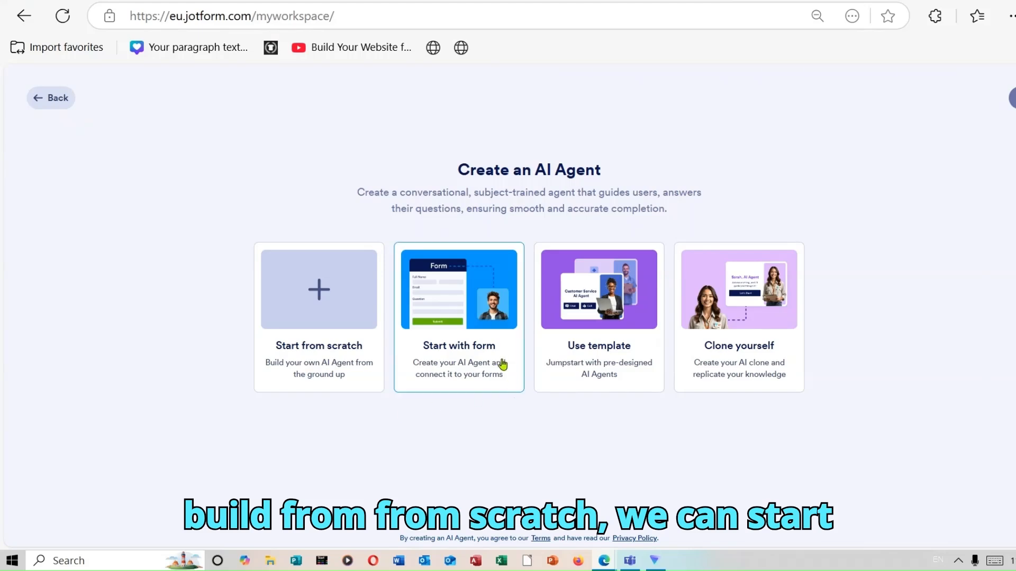
- Look through the ready-made AI Agent templates and return to the agent creation options
click(614, 317)
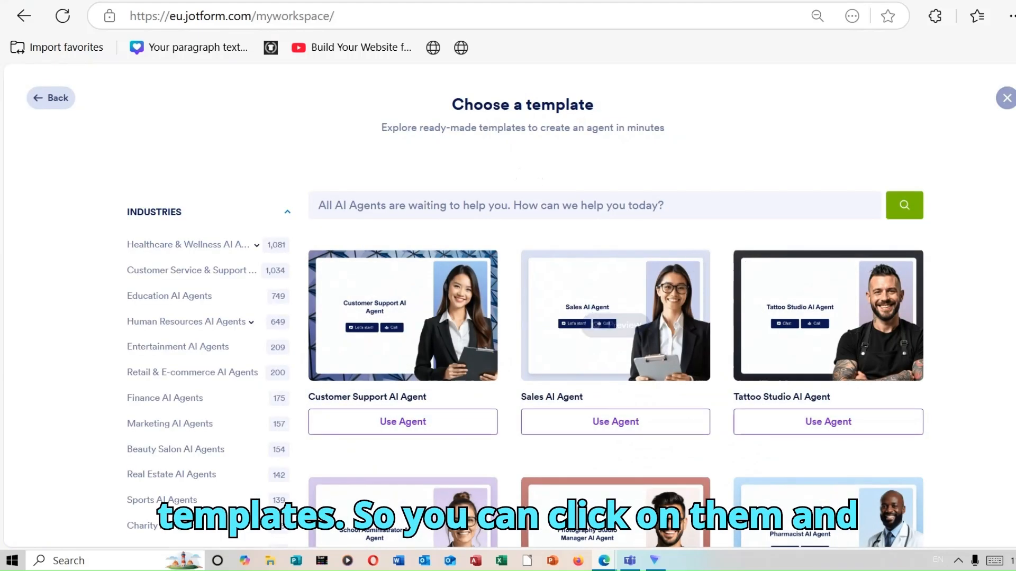
scroll(904, 249, down, 1)
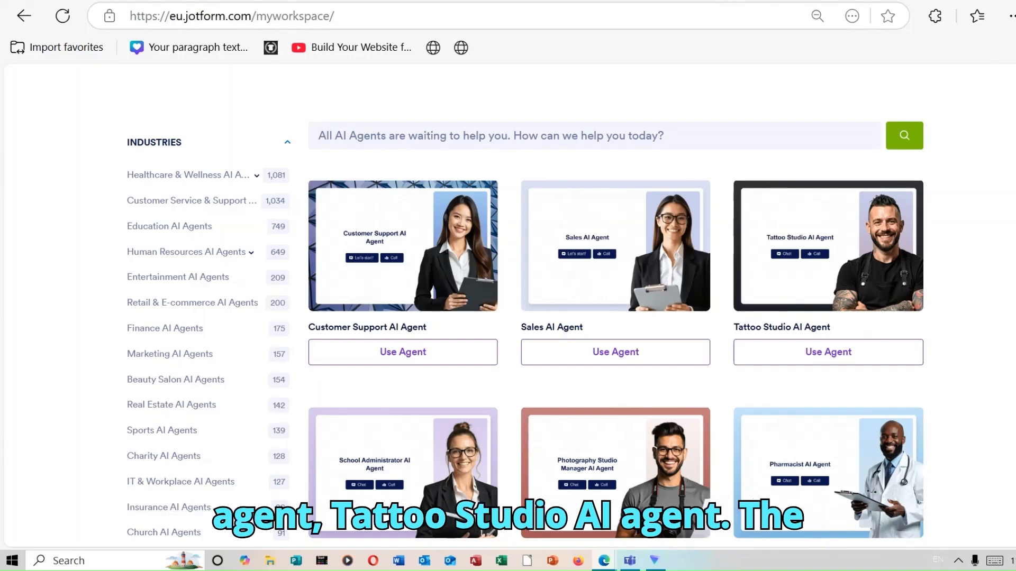
scroll(779, 405, down, 3)
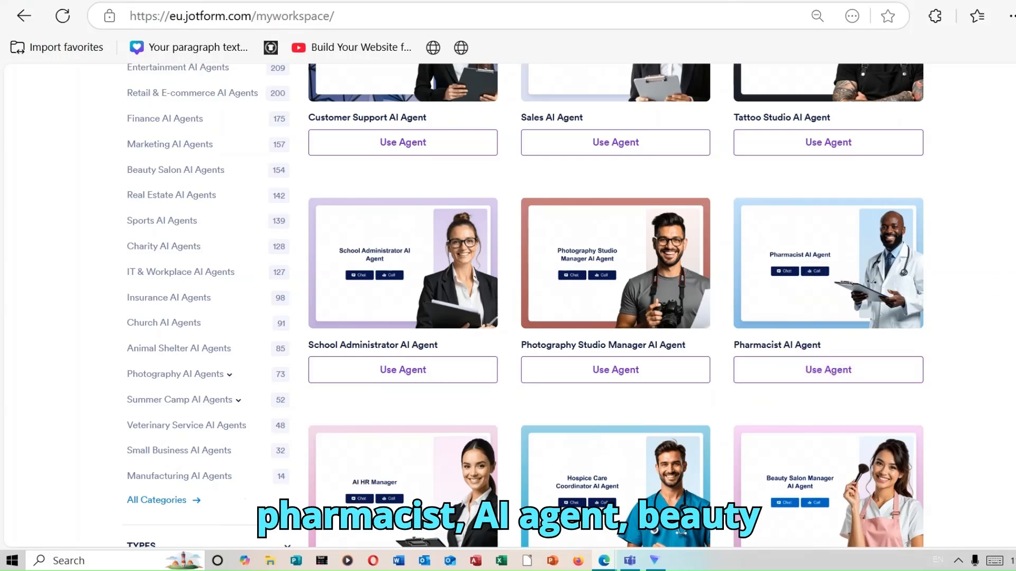
scroll(940, 337, down, 4)
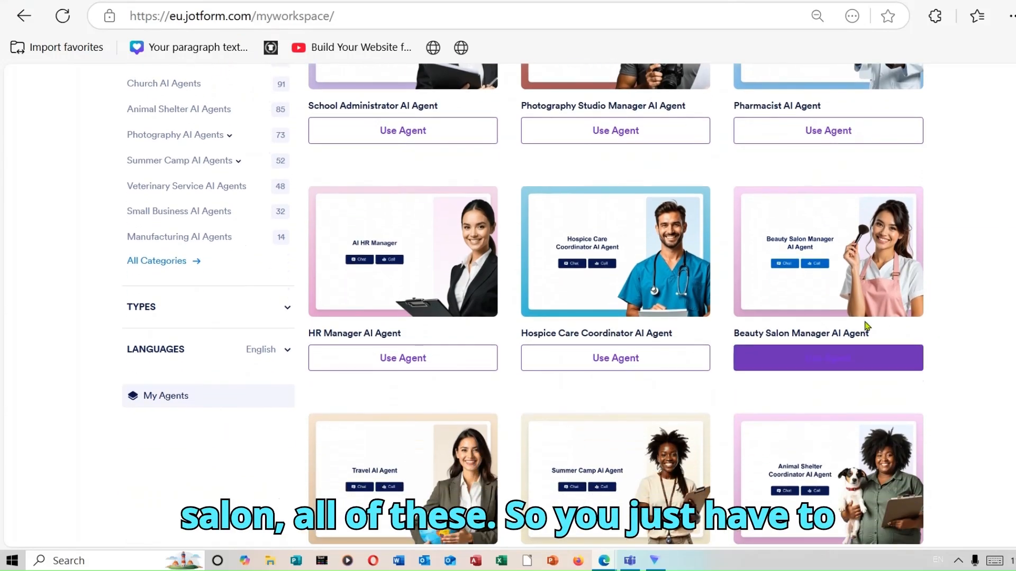
scroll(616, 304, down, 4)
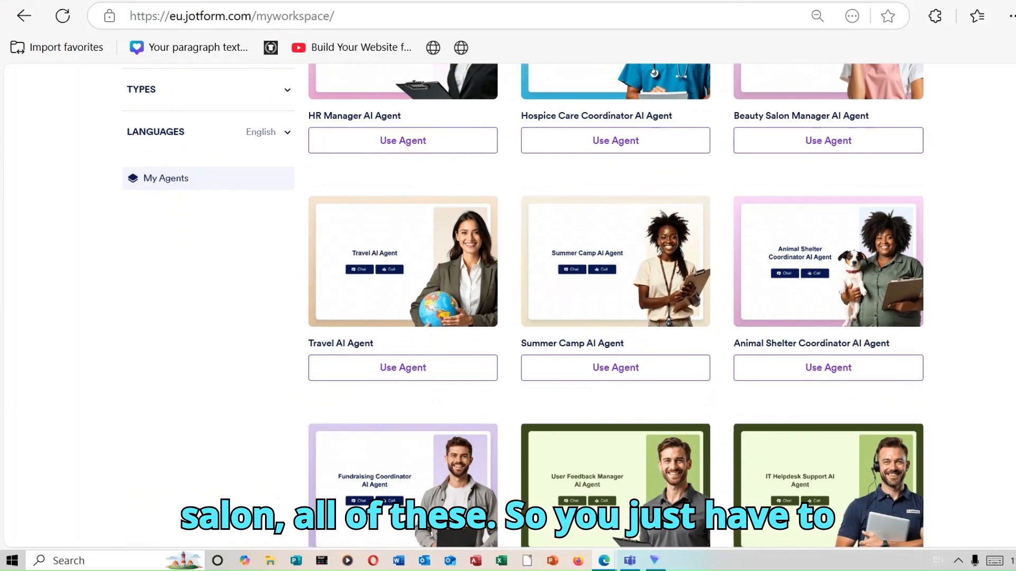
scroll(616, 304, down, 7)
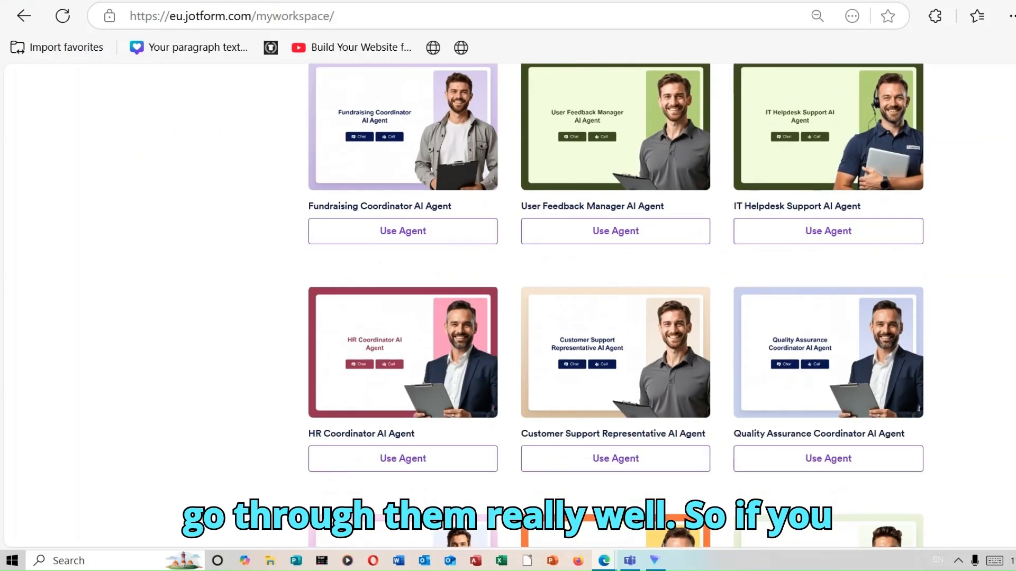
scroll(616, 304, down, 4)
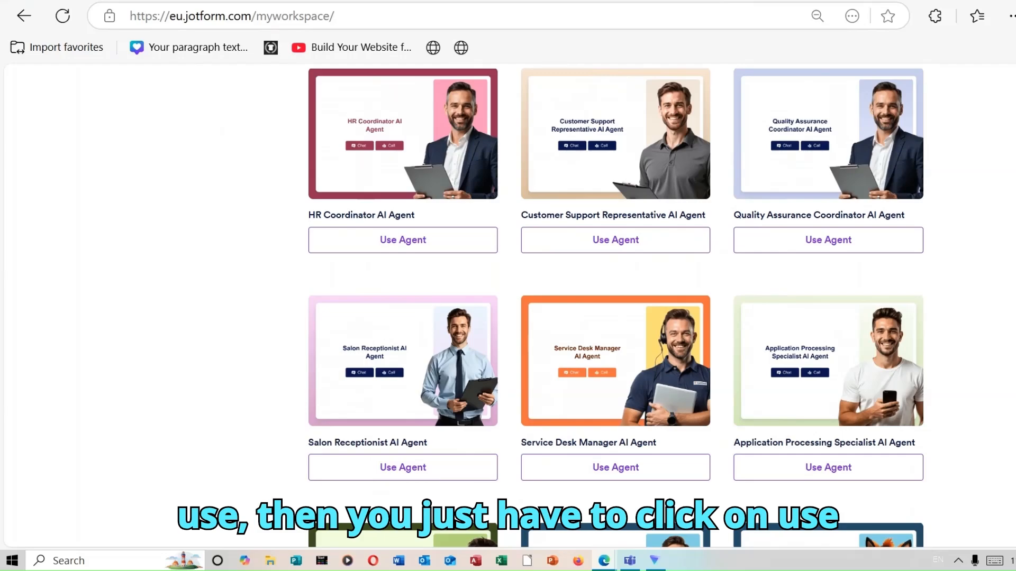
scroll(615, 304, up, 1)
scroll(254, 197, up, 15)
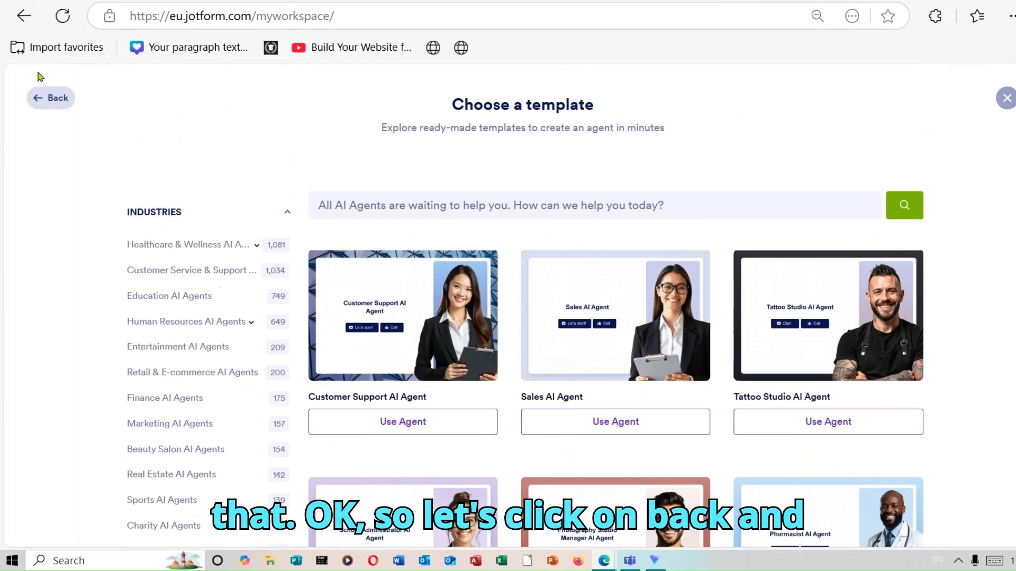
click(46, 98)
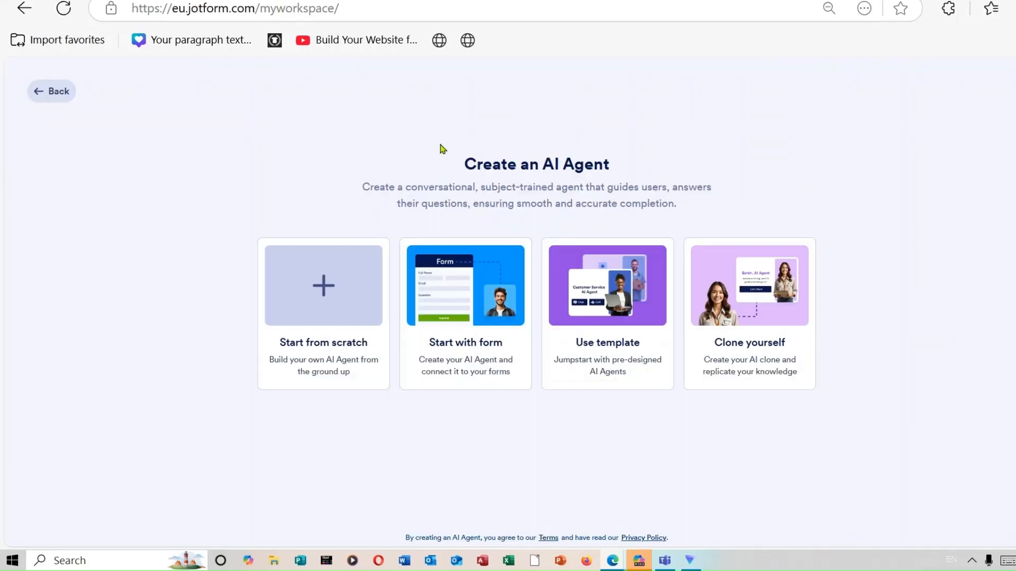
- Start the agent from scratch and copy the Agent Description and Agent's Role sections from the AI AGENT document in Google Docs
click(330, 296)
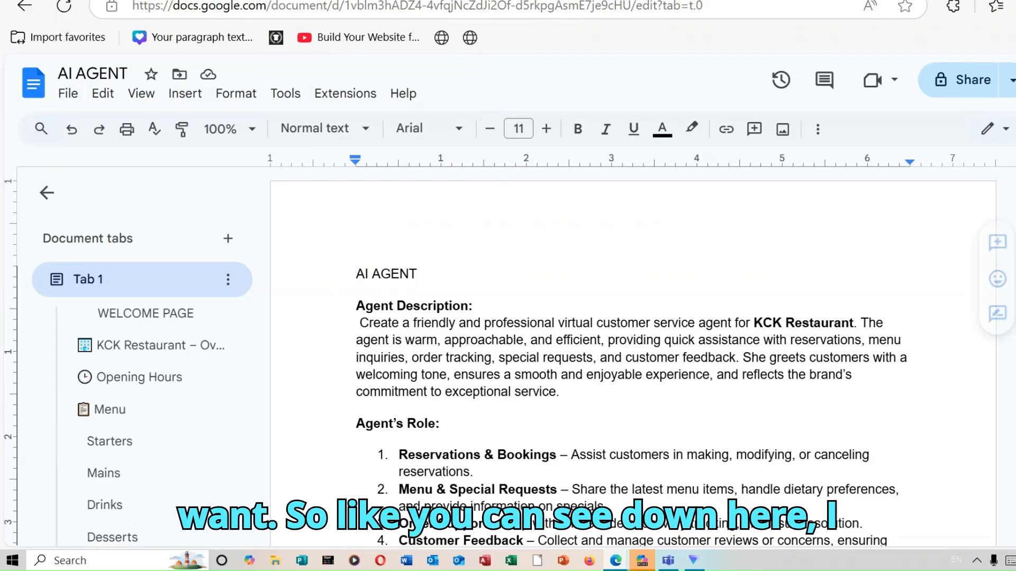
scroll(632, 357, down, 3)
scroll(633, 357, up, 2)
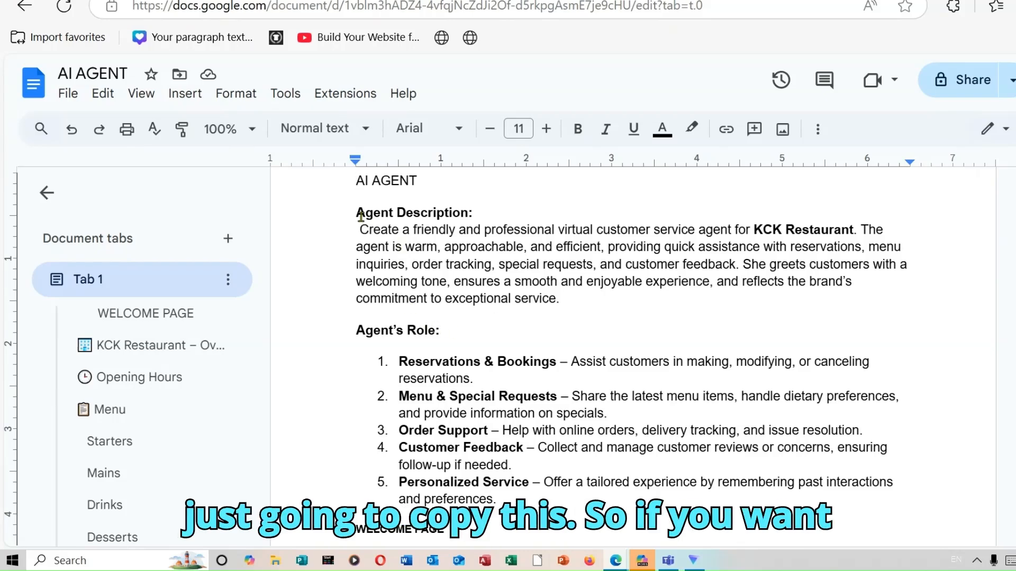
drag(350, 211, 675, 497)
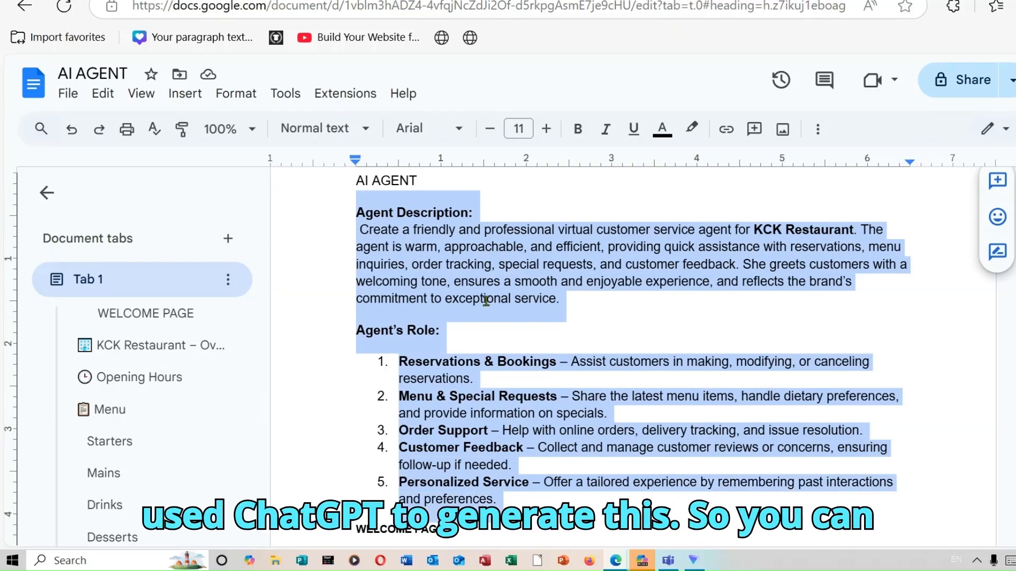
right_click(473, 285)
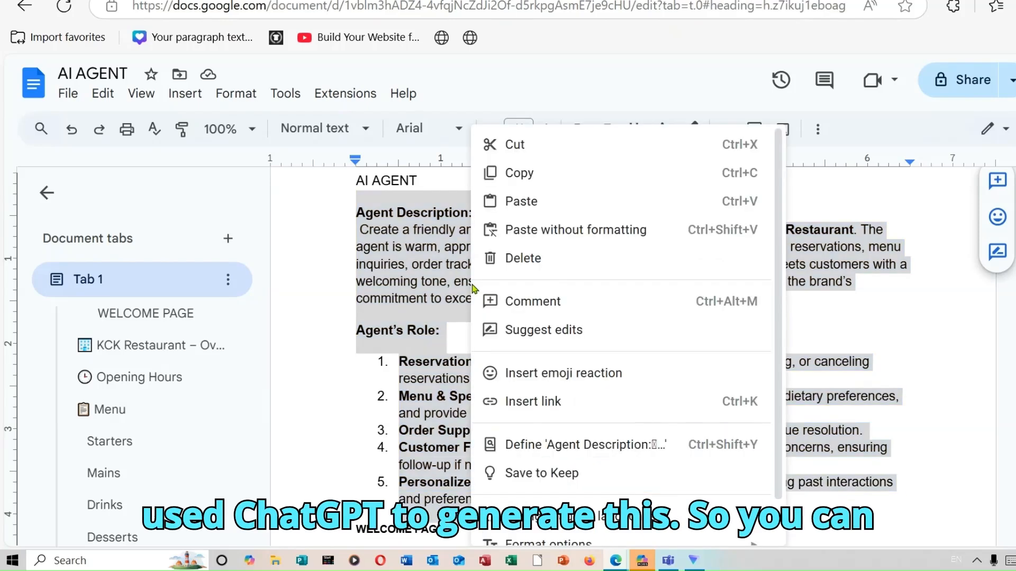
click(538, 172)
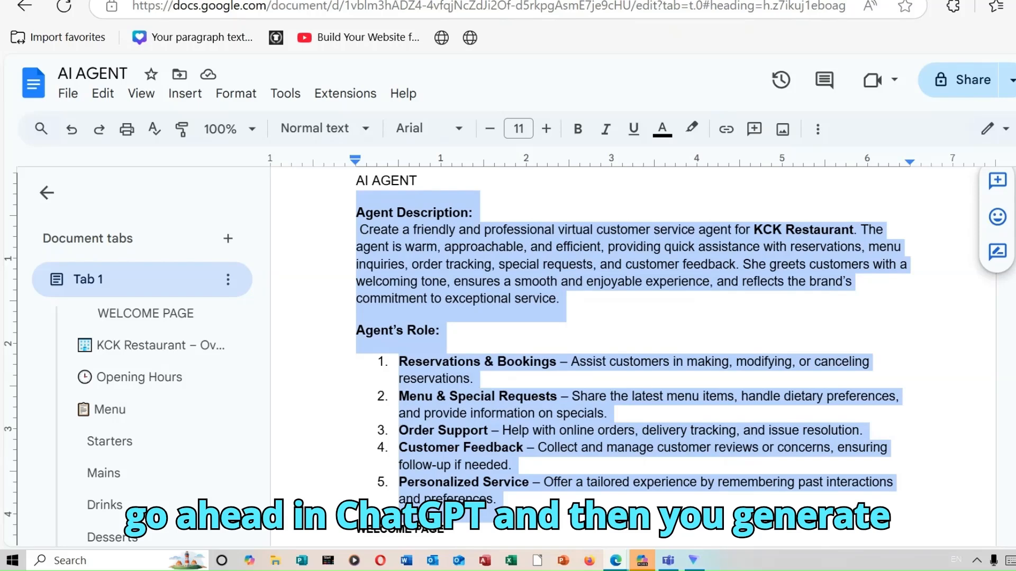
- Switch back to Jotform, paste the copied KCK Restaurant text as the agent description, review it and create the agent
click(556, 1)
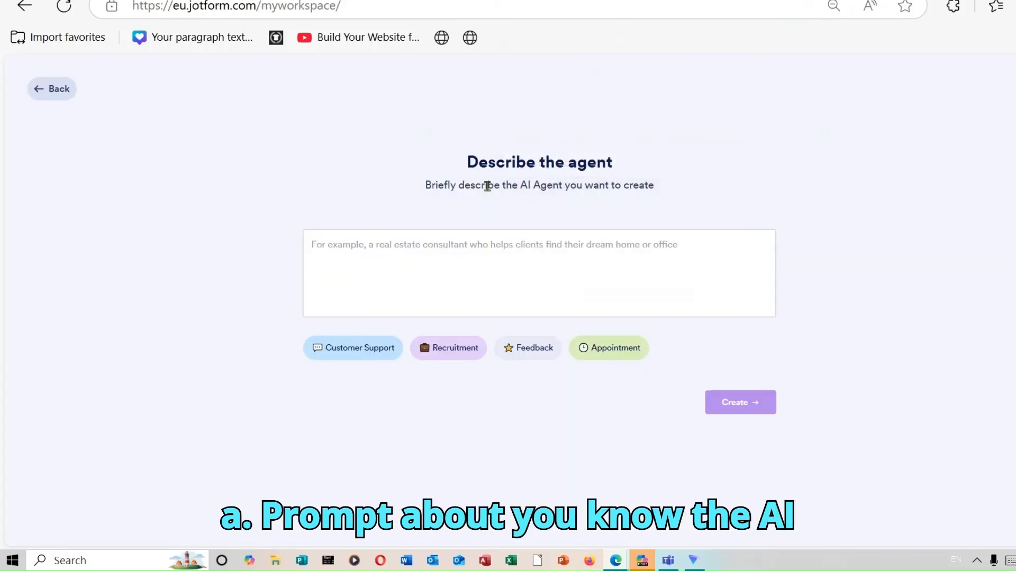
right_click(363, 260)
click(448, 392)
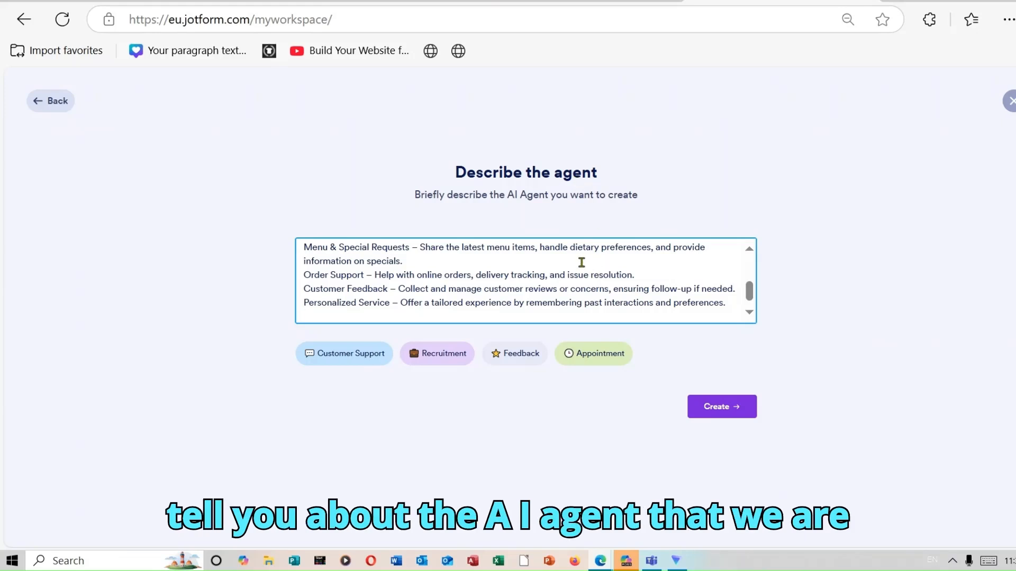
drag(752, 296, 756, 241)
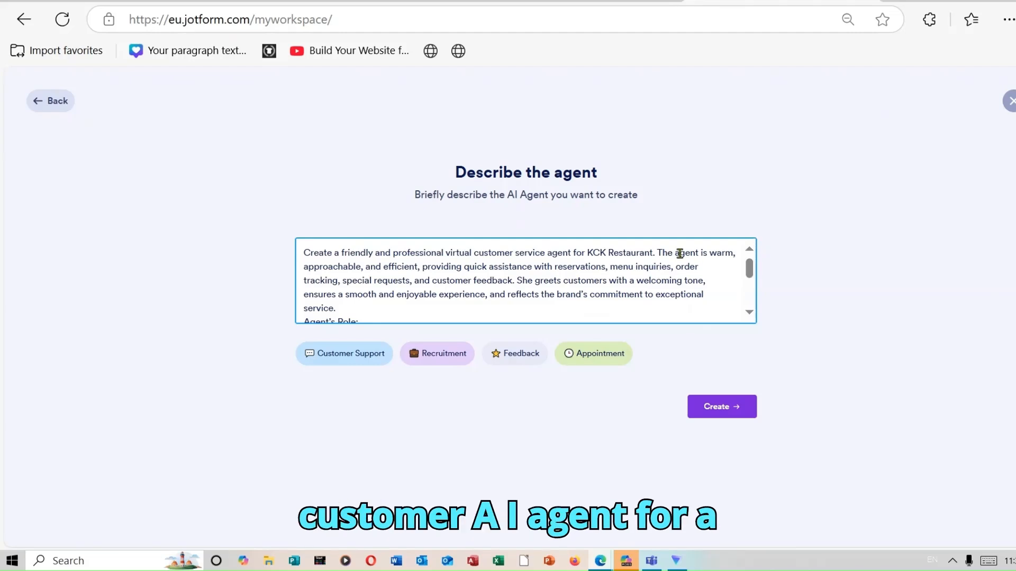
drag(751, 275, 757, 291)
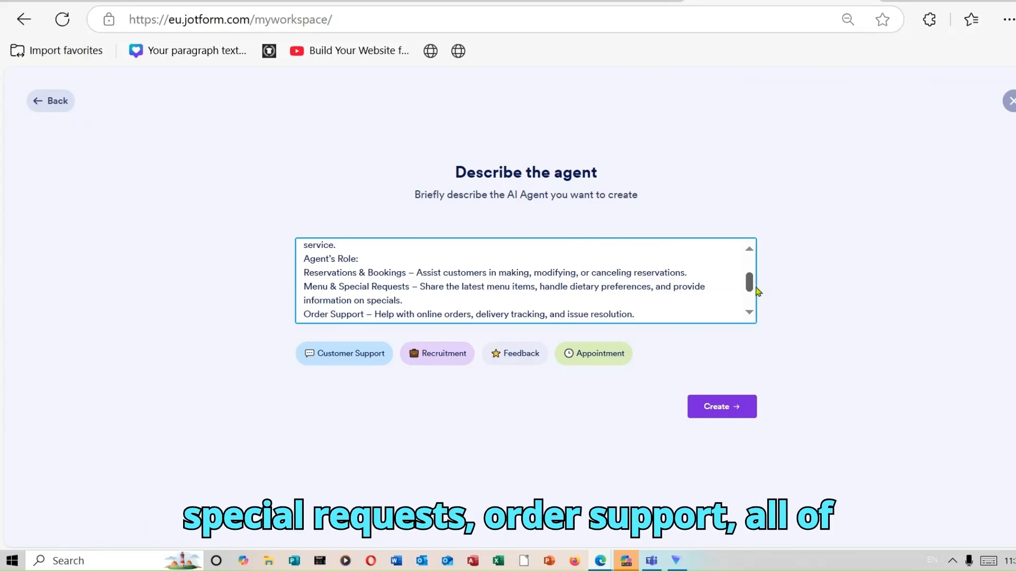
drag(758, 290, 758, 293)
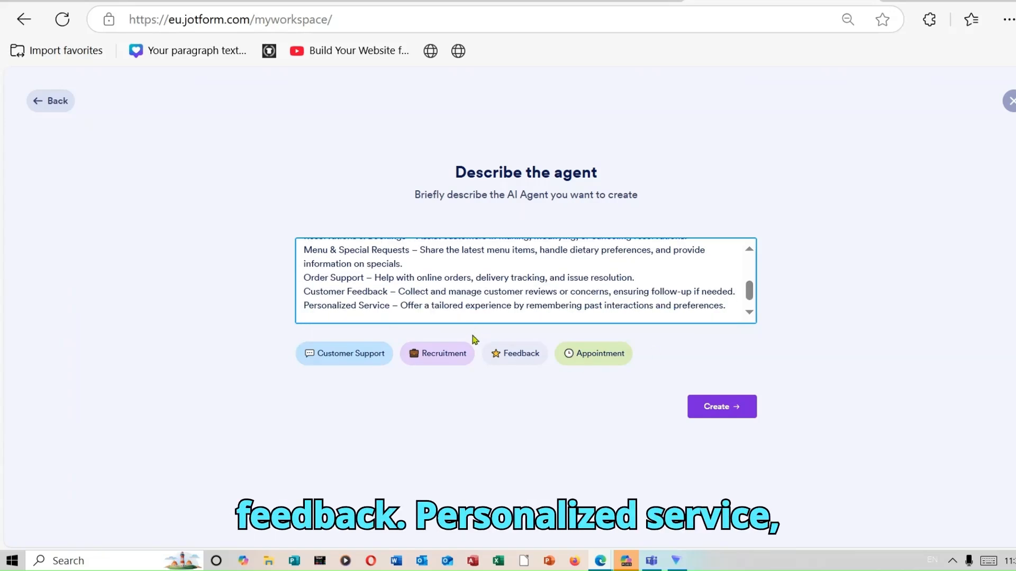
click(721, 412)
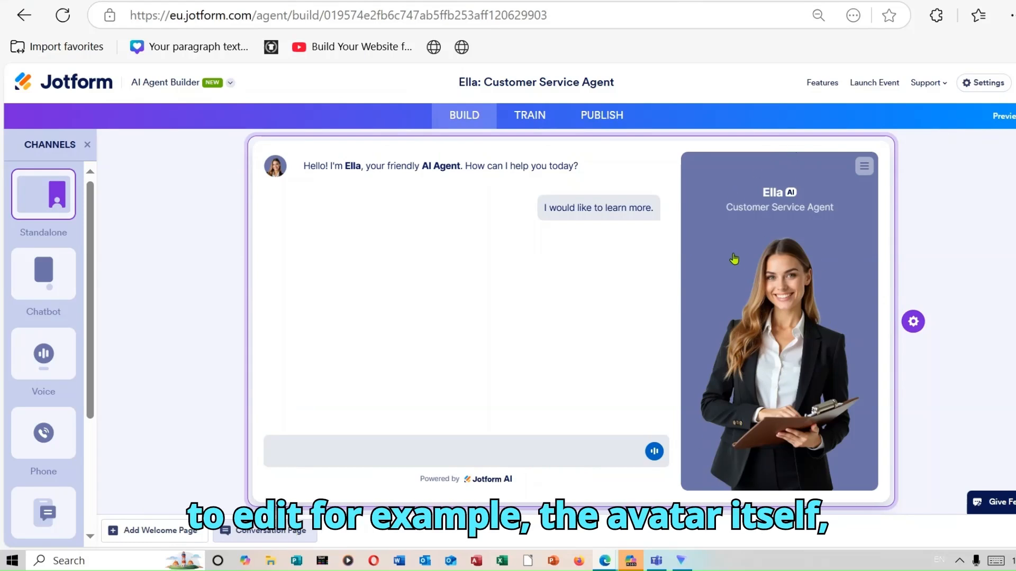
- Open the agent's avatar settings and look through the avatars in the gallery
click(761, 269)
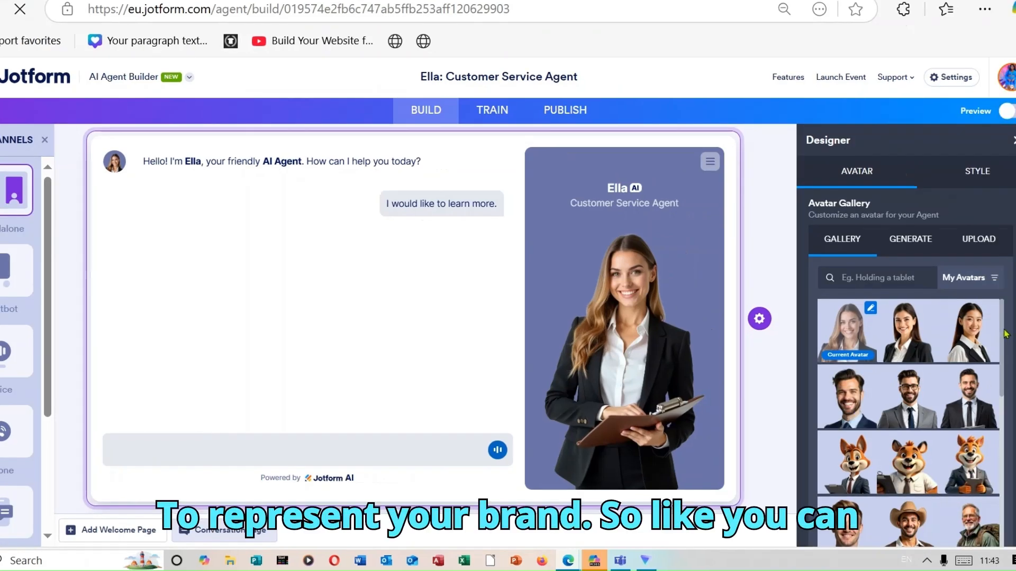
scroll(908, 397, down, 10)
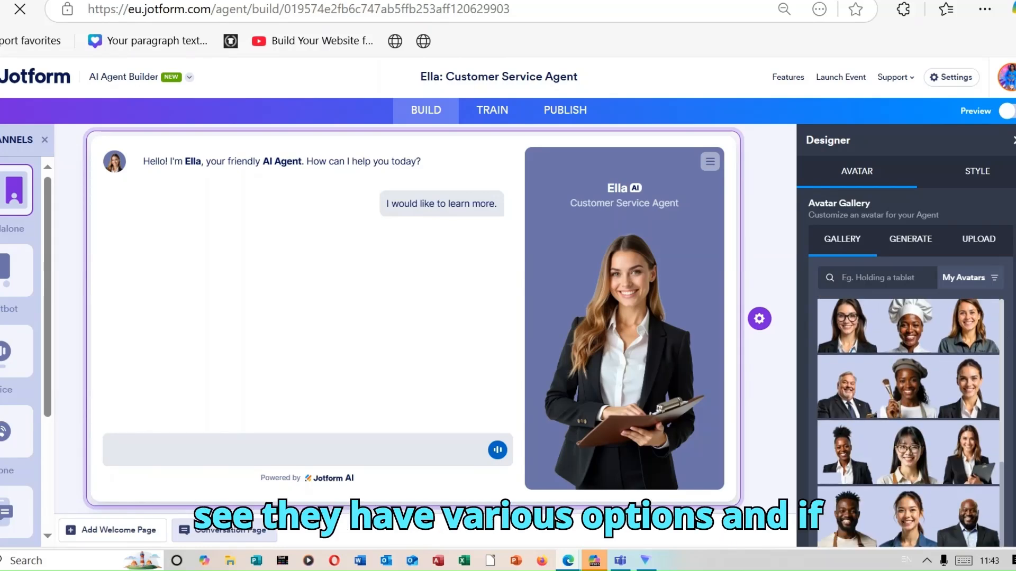
scroll(908, 423, down, 2)
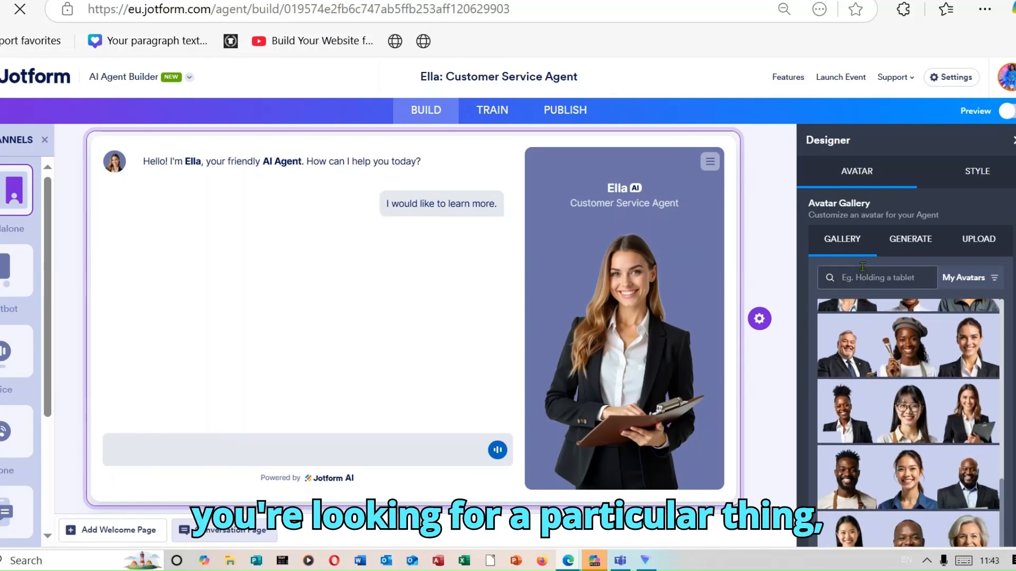
- Search the avatar gallery for "makeup artist" and look through the matching avatars
click(863, 273)
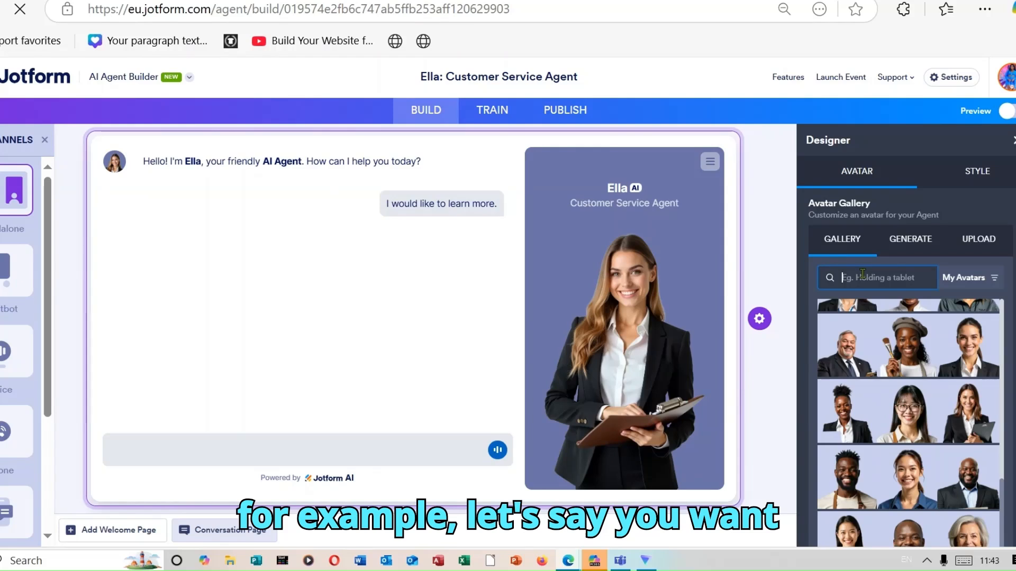
text(make)
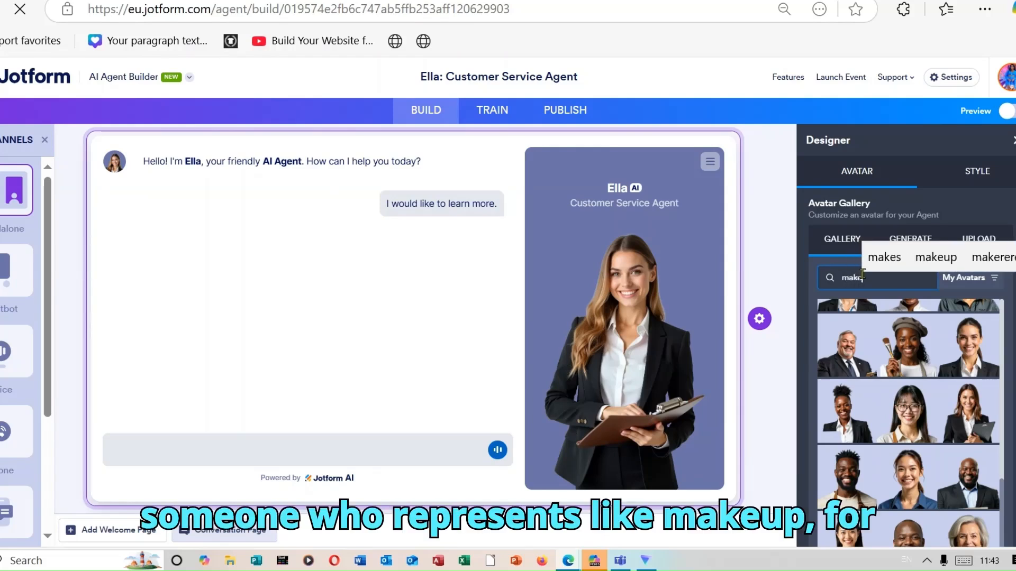
text(u)
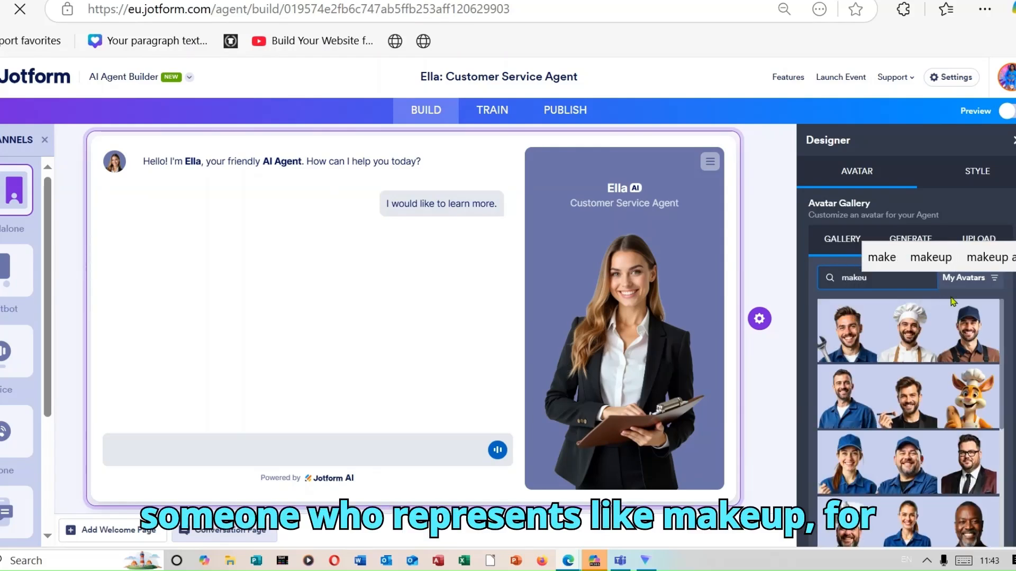
click(931, 258)
text(ar)
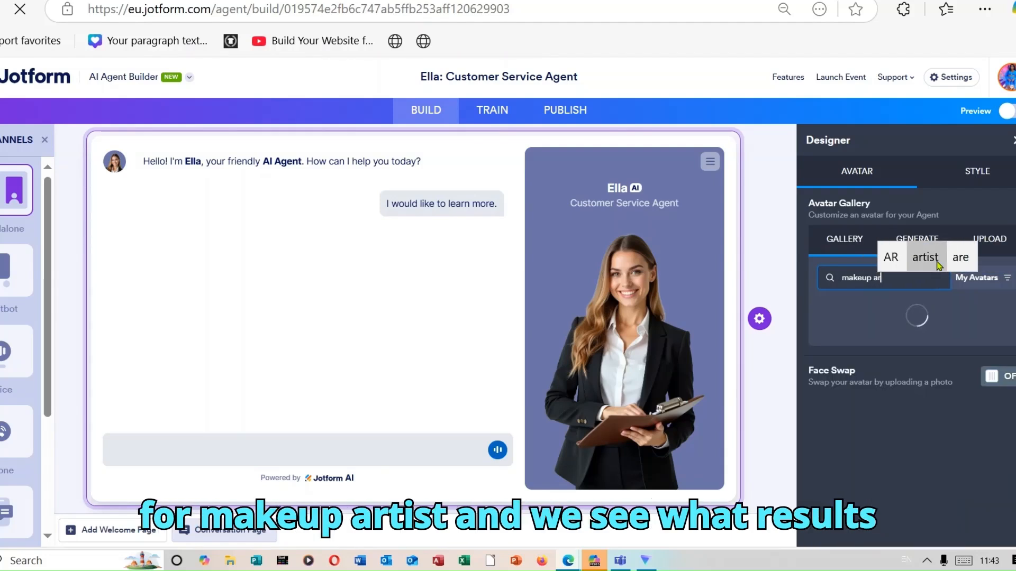
click(938, 263)
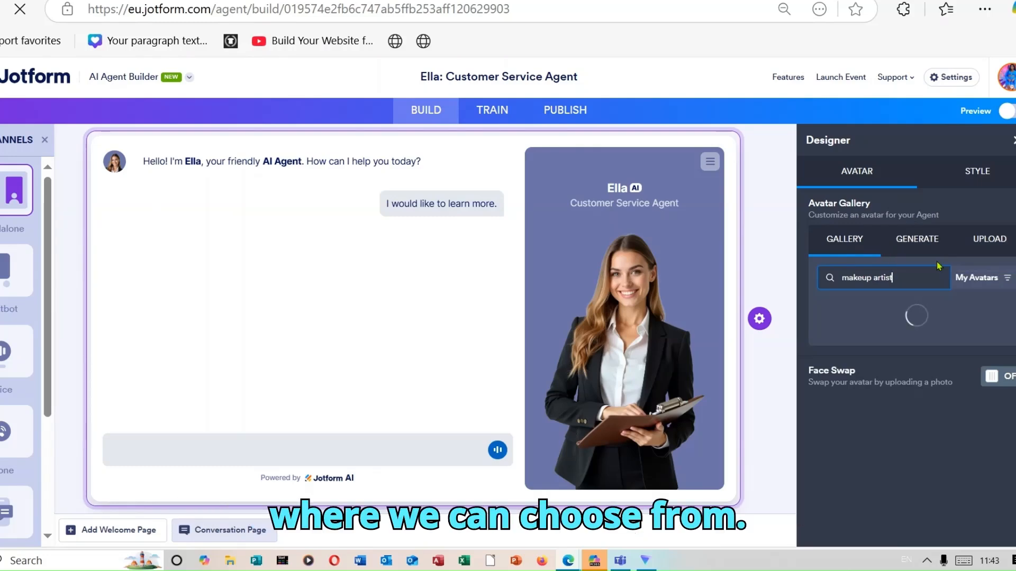
scroll(939, 423, down, 2)
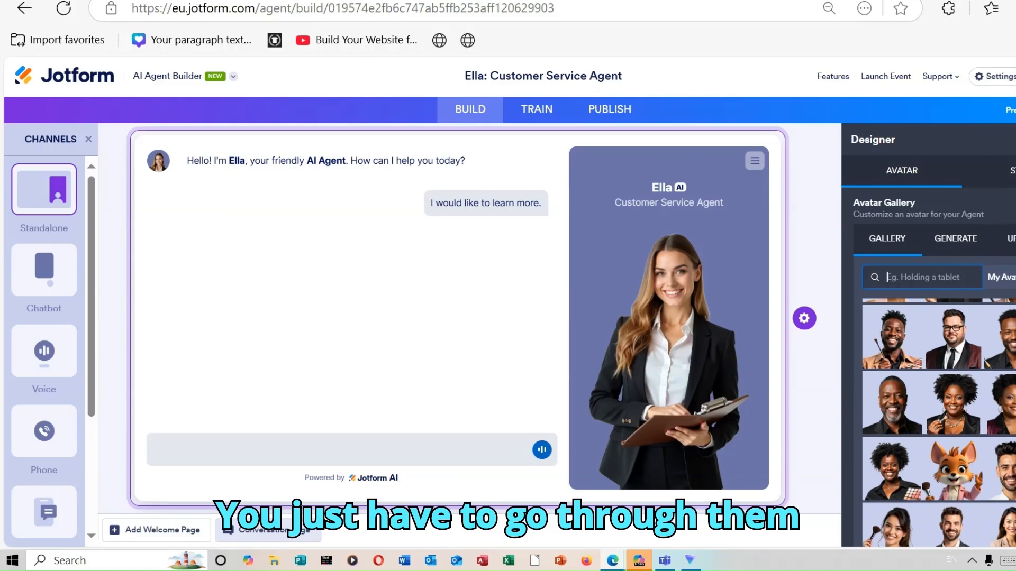
scroll(939, 423, down, 3)
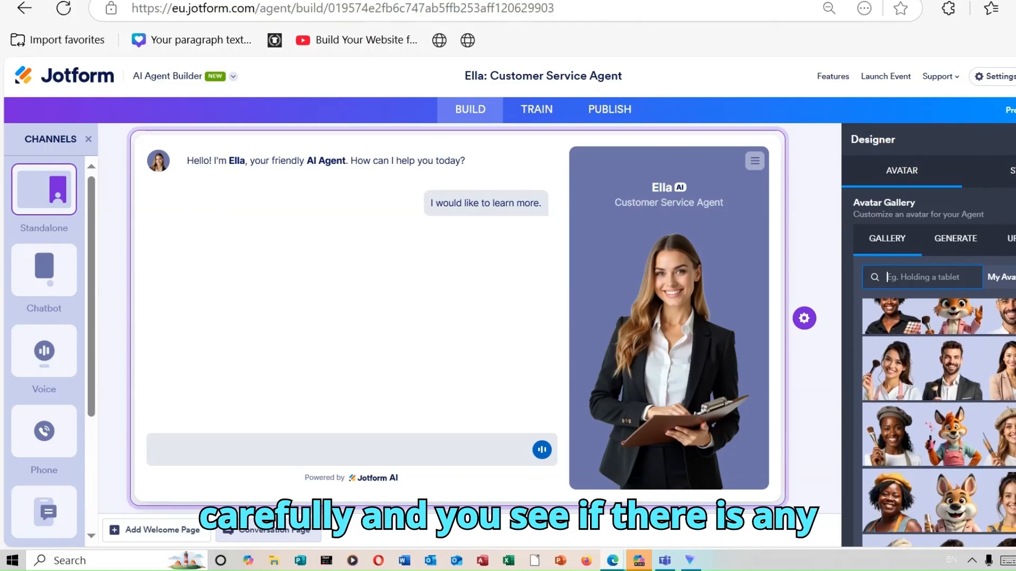
scroll(939, 423, down, 2)
scroll(939, 423, down, 3)
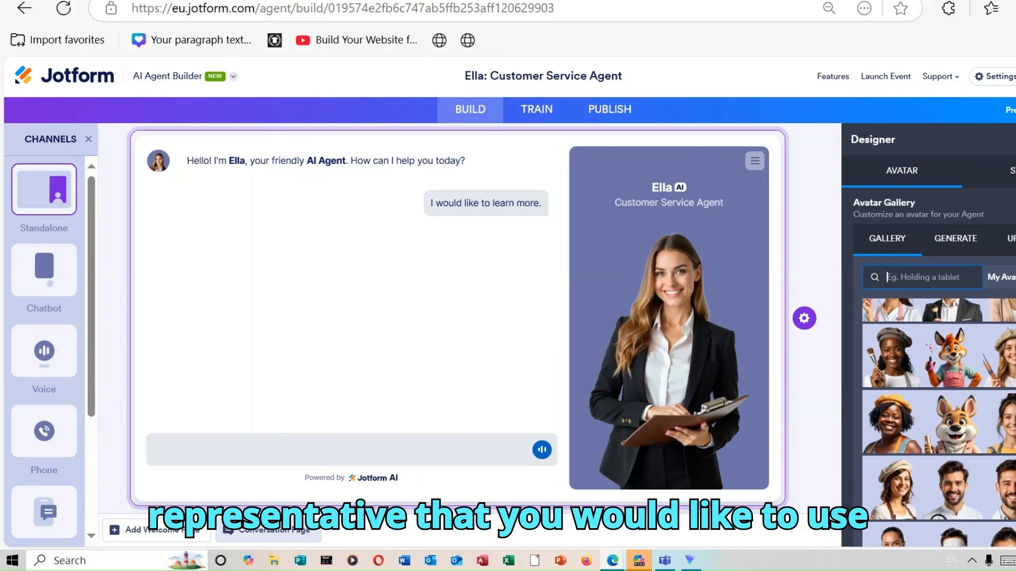
click(964, 273)
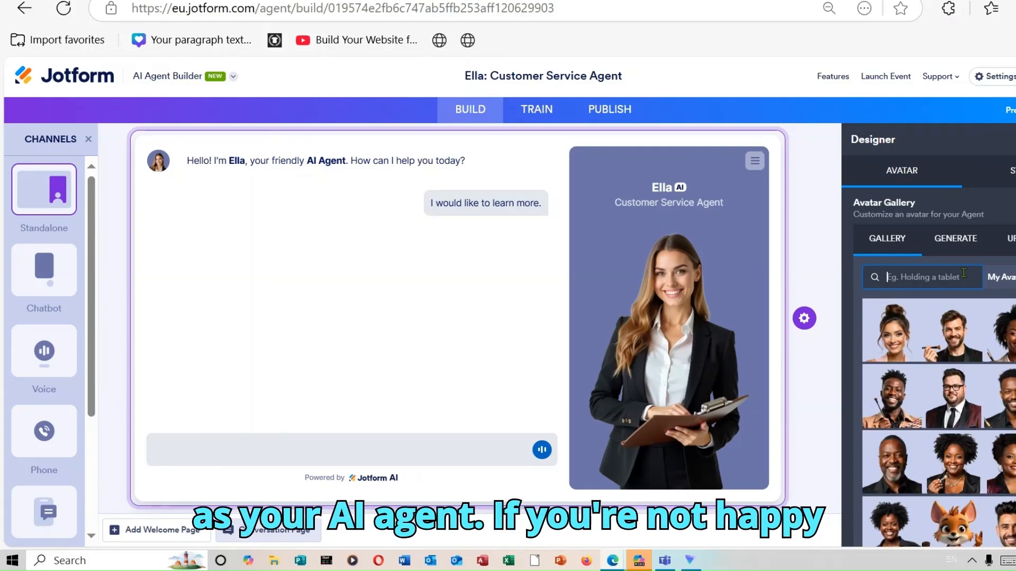
- Generate an avatar from the copied prompt describing a female restaurant customer service agent in a business suit answering phone calls
click(972, 241)
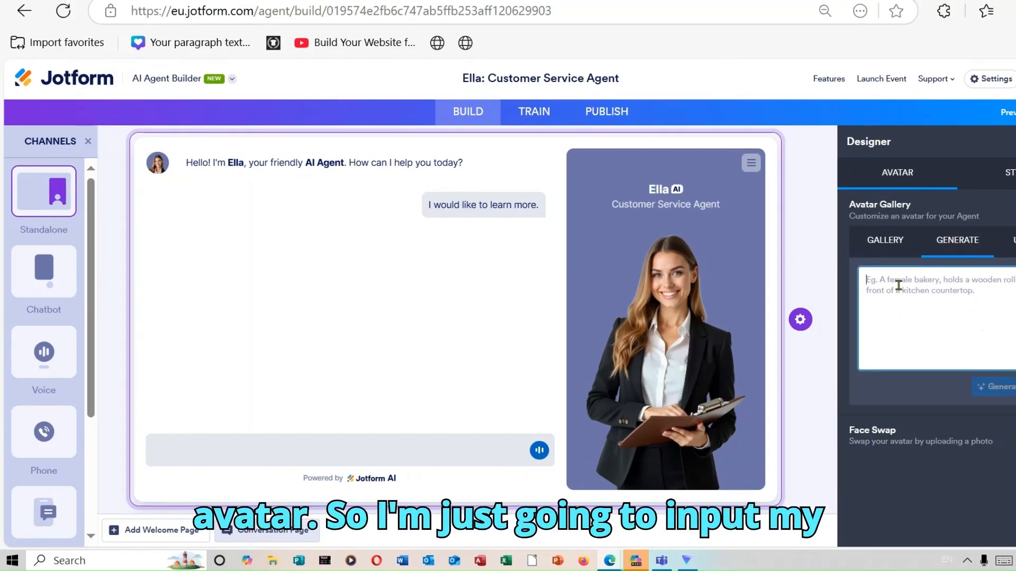
right_click(898, 286)
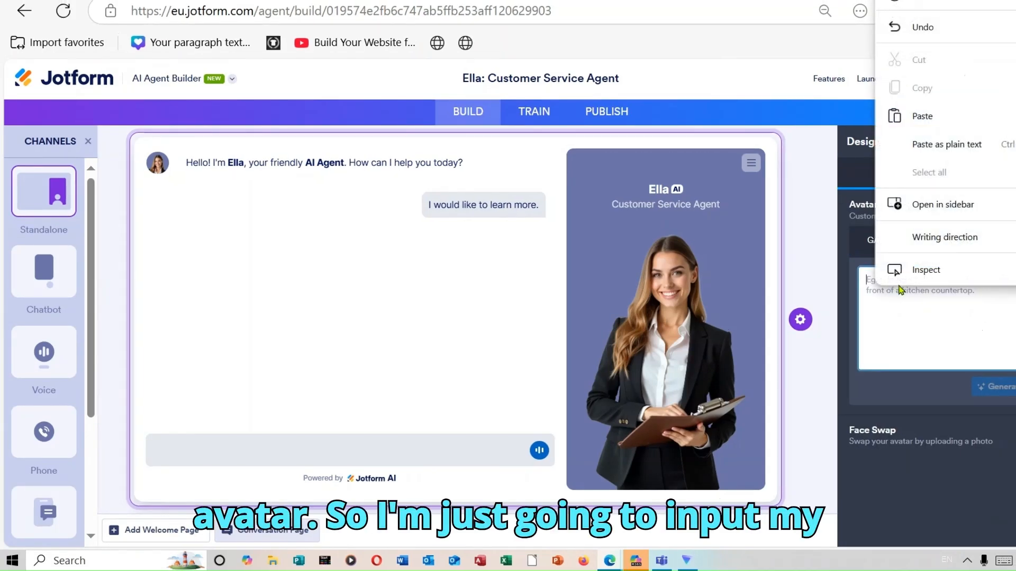
click(951, 115)
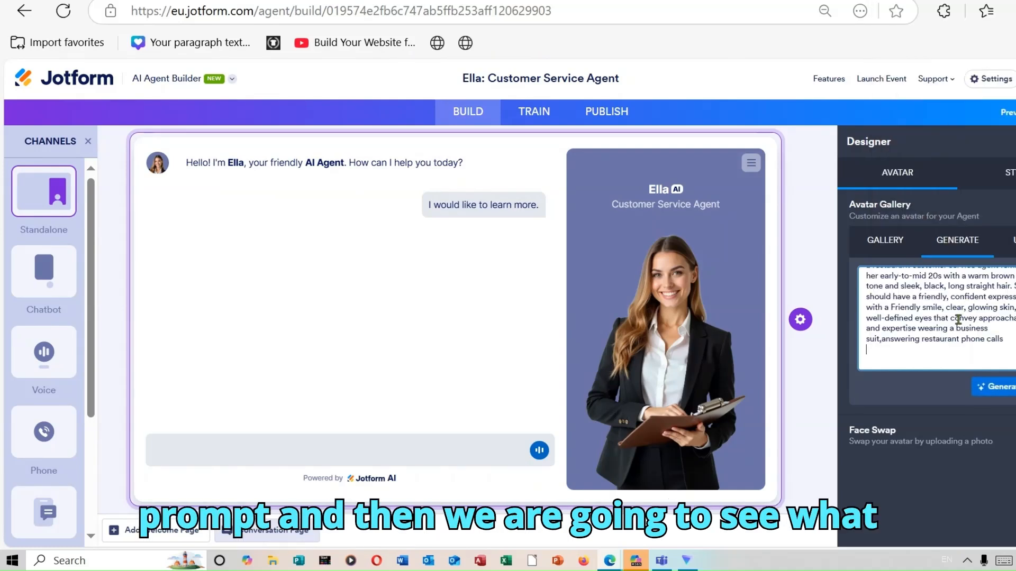
click(995, 386)
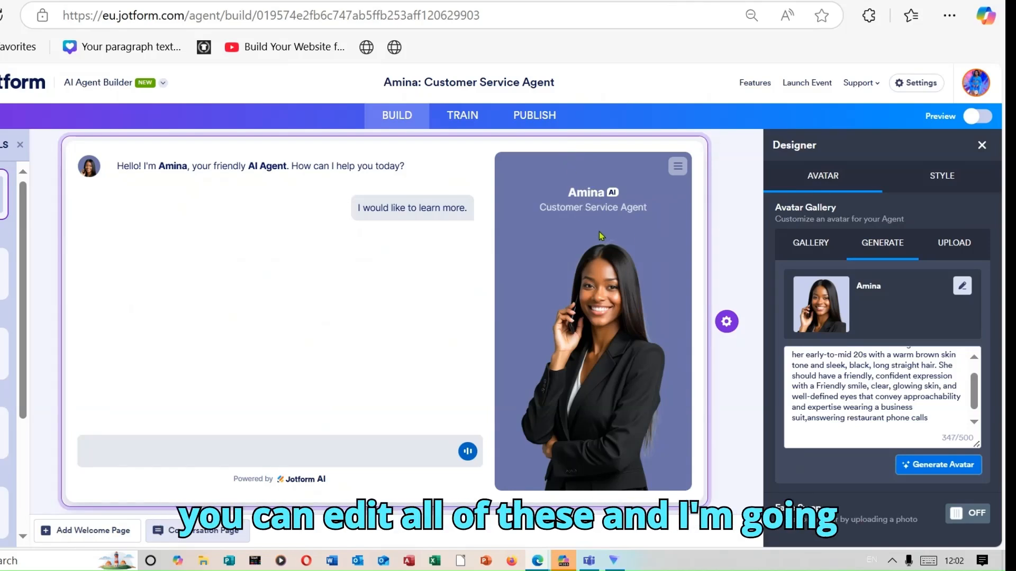
click(942, 244)
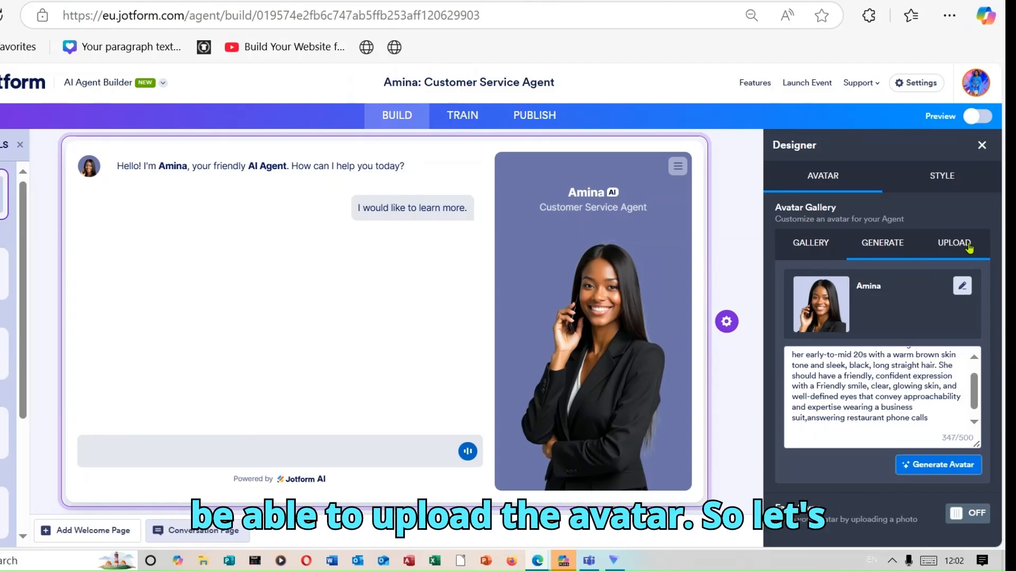
- Turn on Face Swap for the avatar, upload the portrait photo of the woman with long curly hair and save the image
click(972, 516)
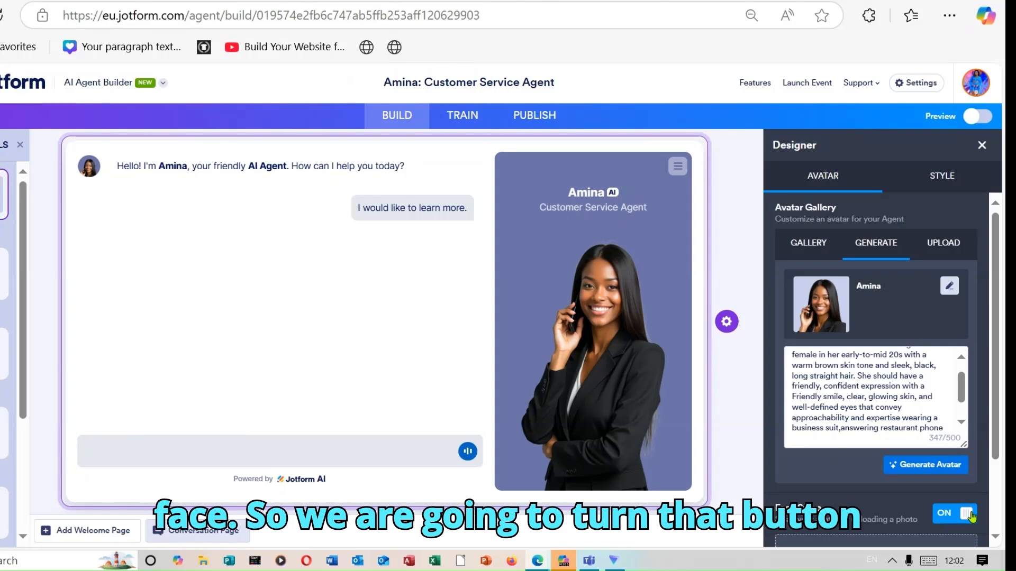
scroll(995, 413, down, 1)
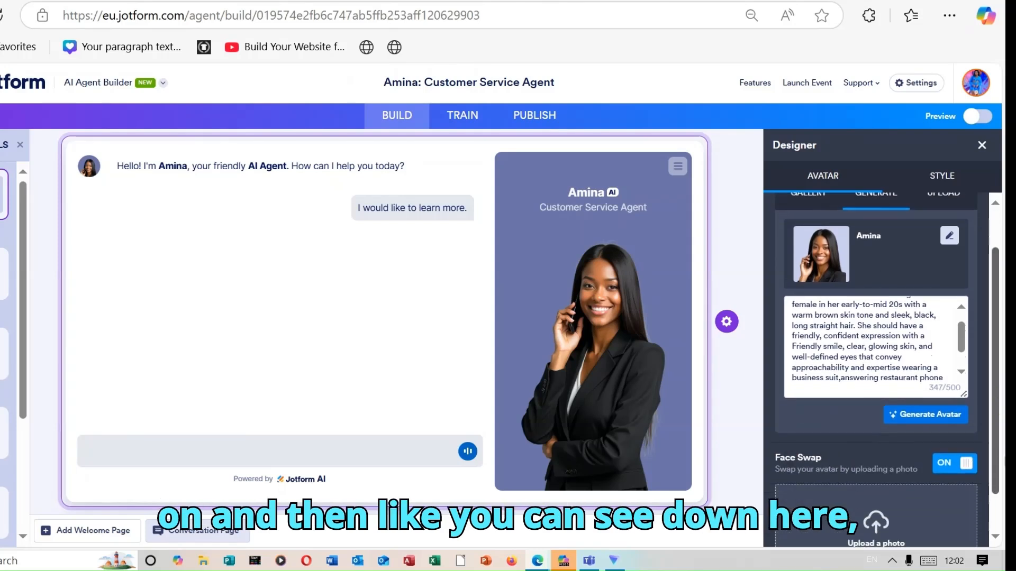
scroll(876, 344, down, 1)
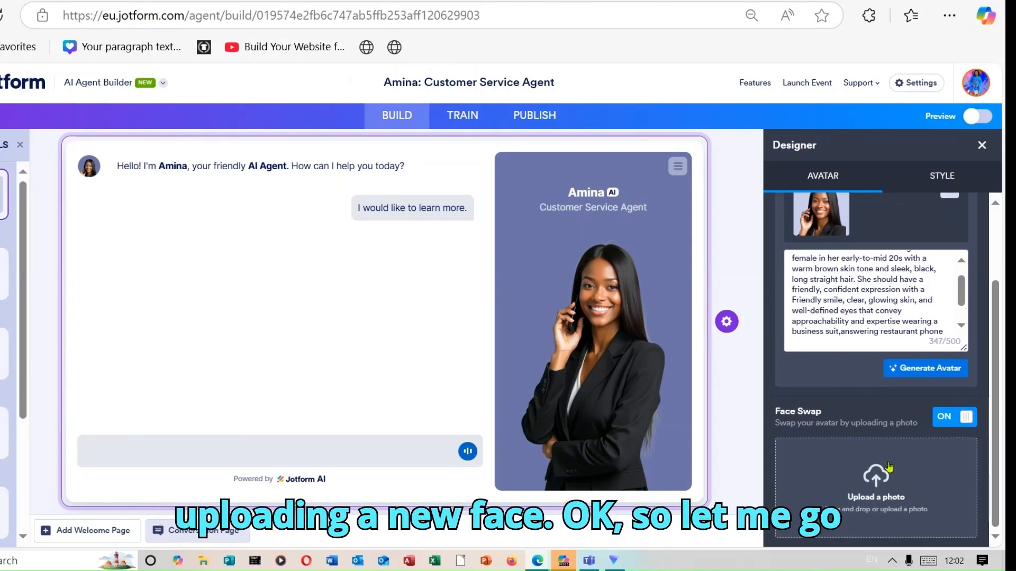
click(878, 479)
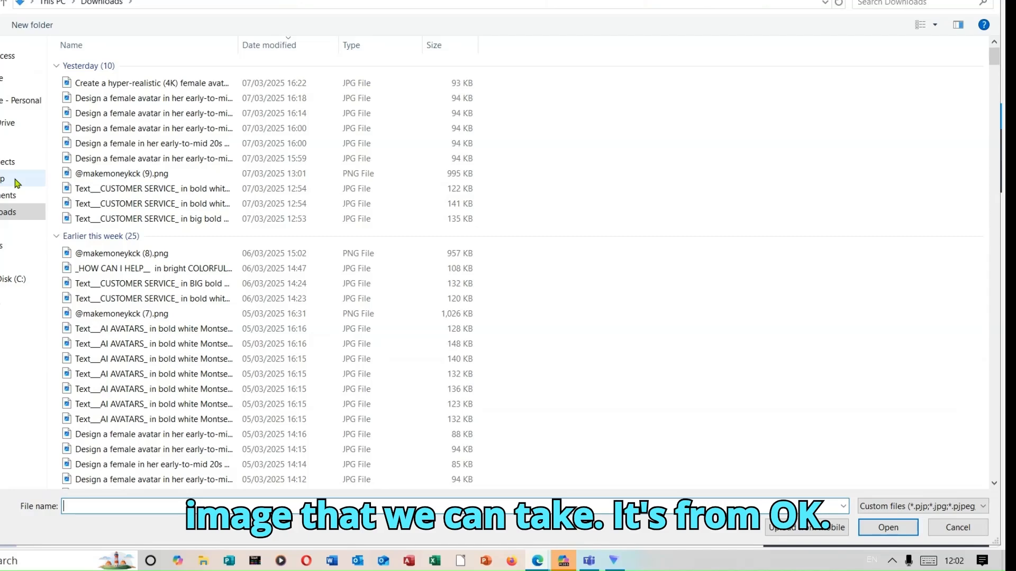
click(16, 183)
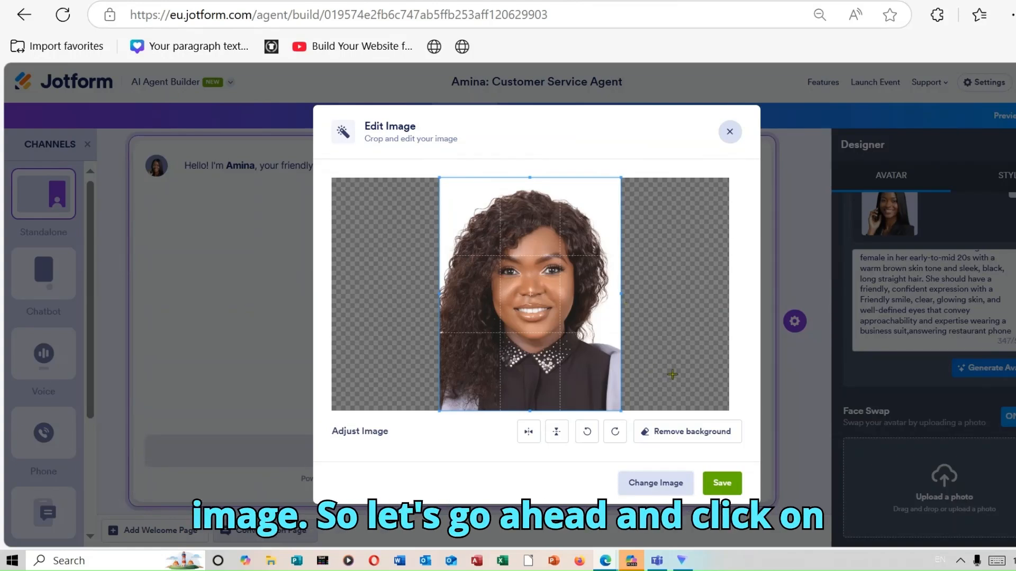
click(725, 486)
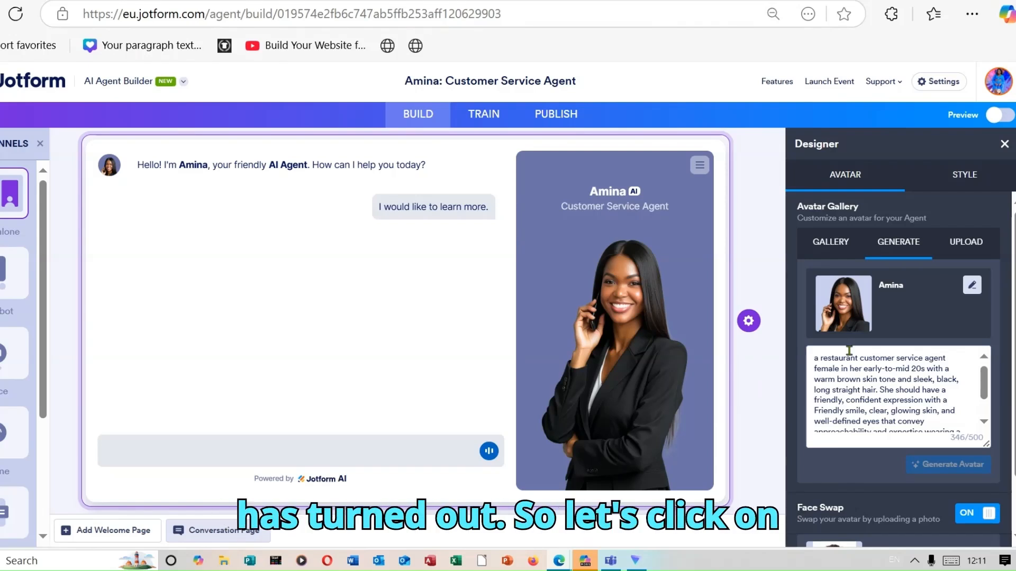
- Apply the dark navy color scheme and set the agent background's start color to #F8F8F9 and end color to #F4F2F9
click(976, 176)
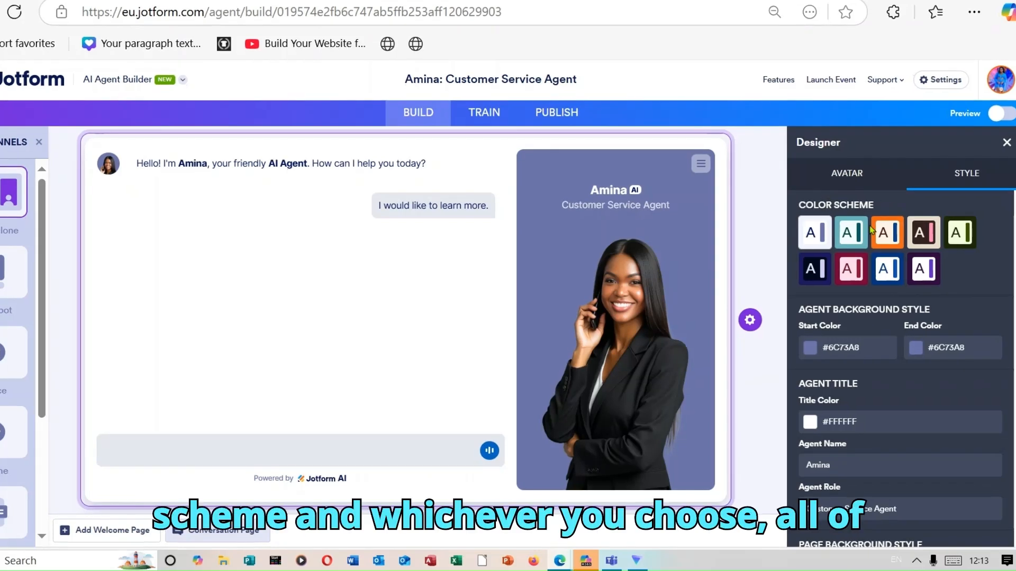
click(822, 279)
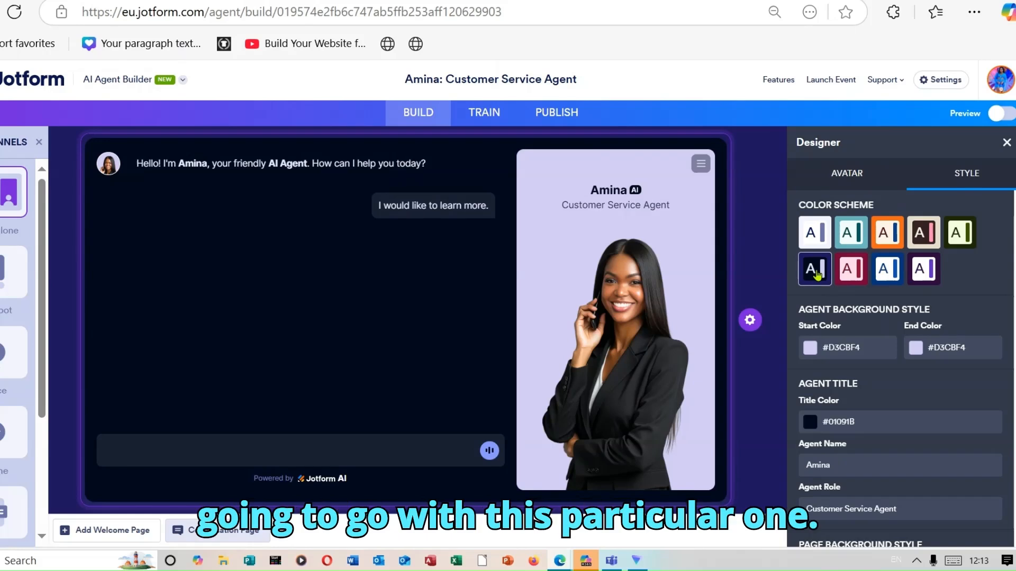
click(811, 351)
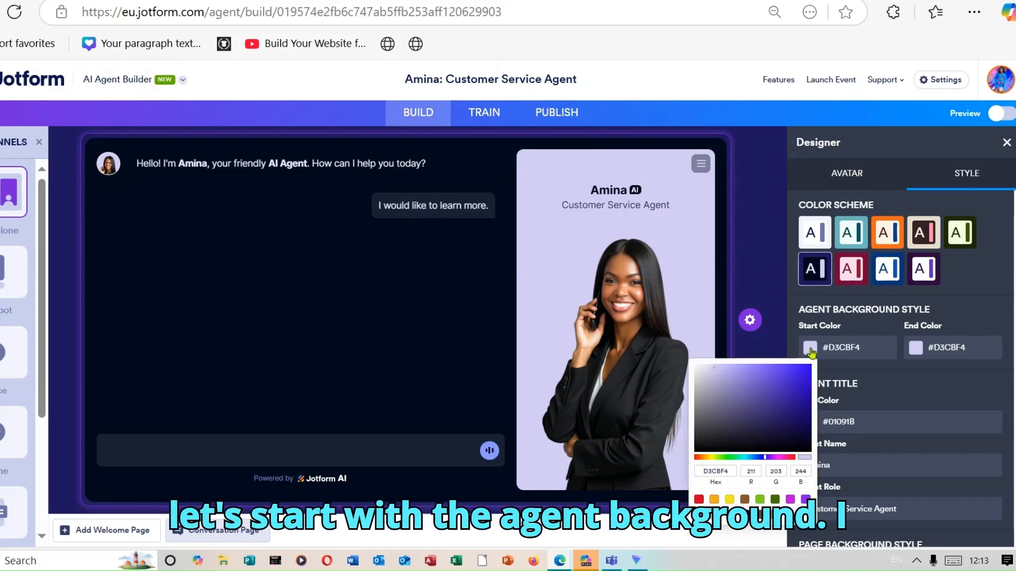
click(697, 371)
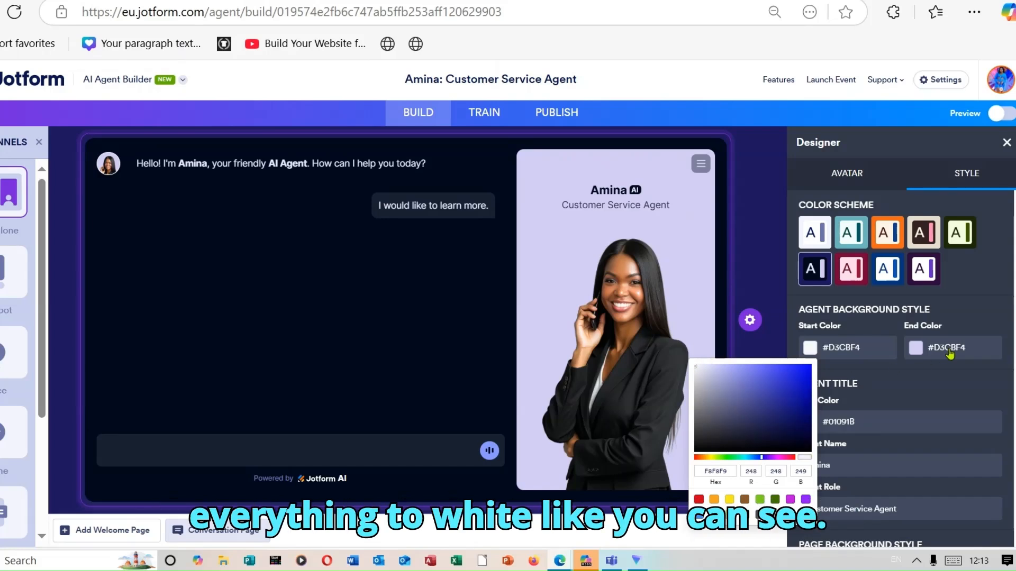
click(923, 351)
click(924, 352)
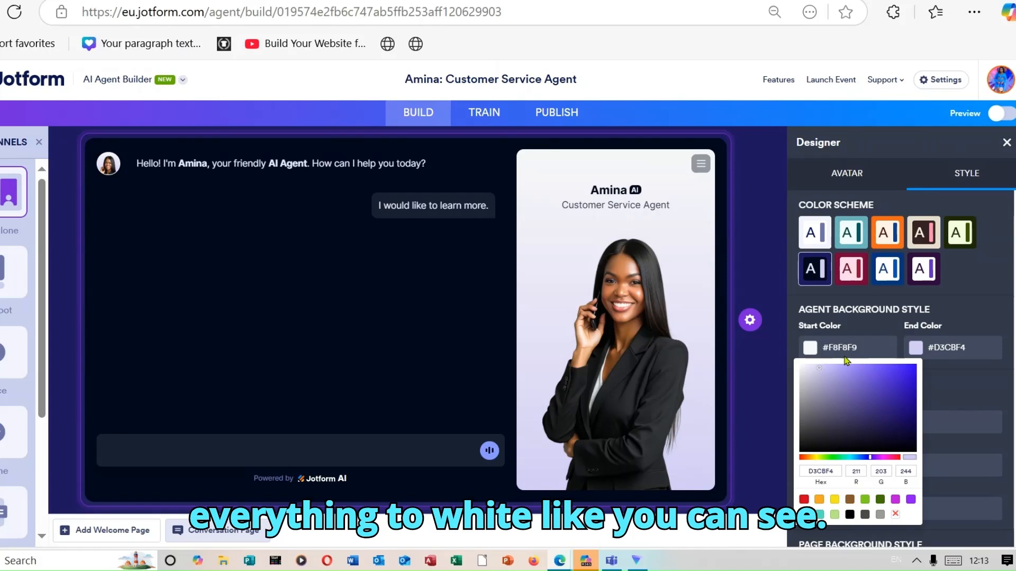
click(803, 366)
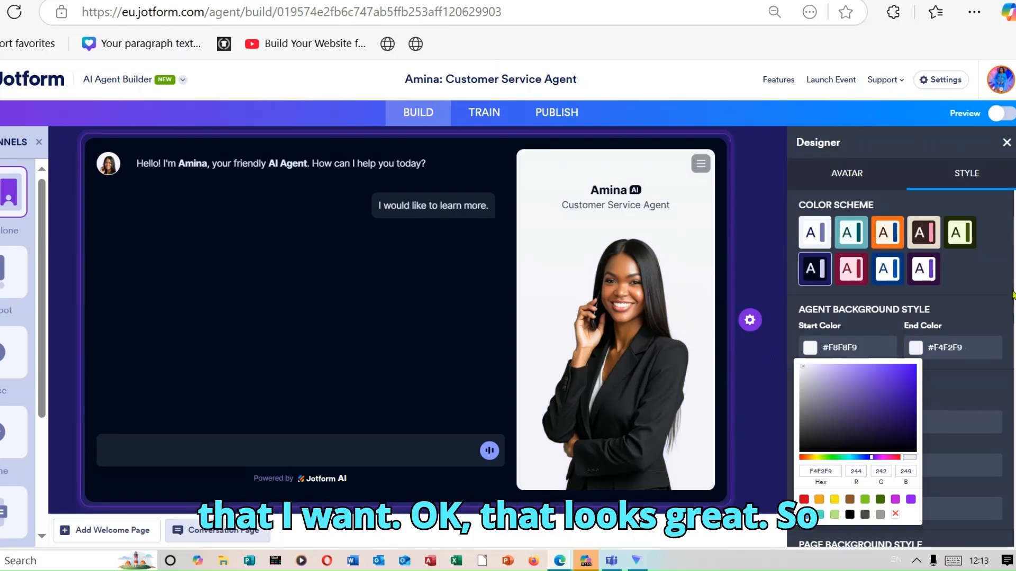
scroll(937, 327, down, 2)
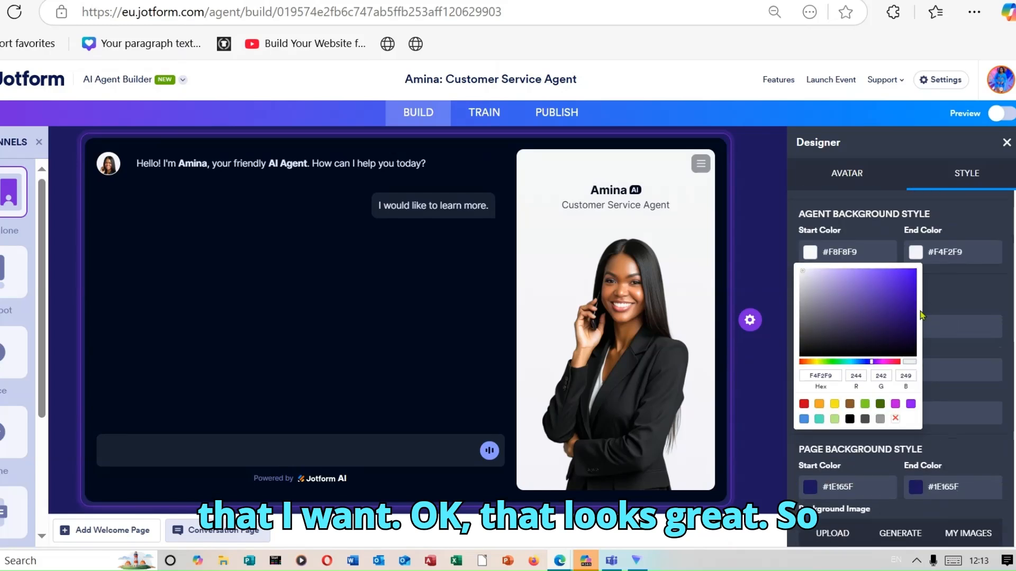
click(986, 217)
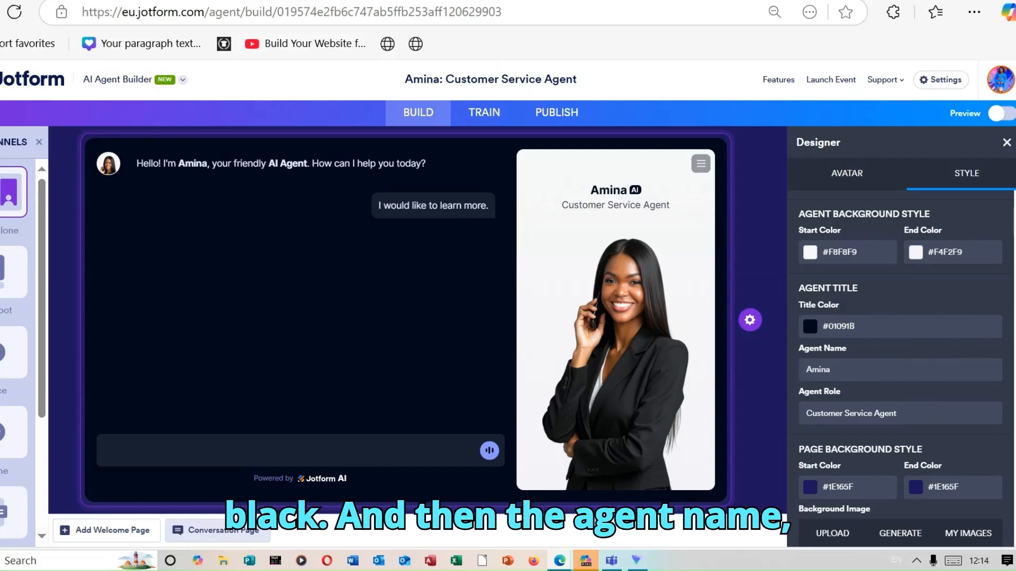
- Rename the agent as Lania in the agent title settings
scroll(863, 319, down, 1)
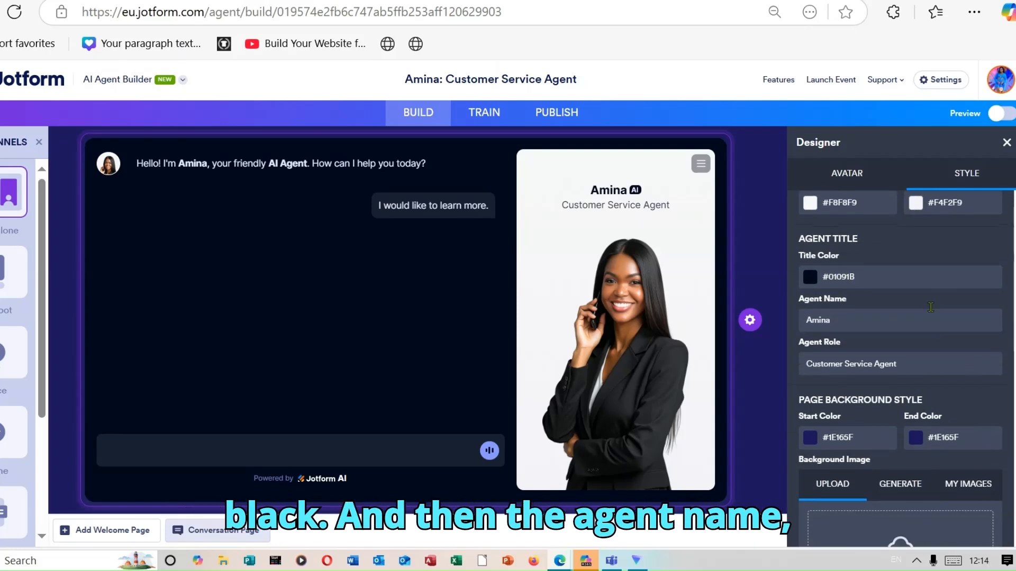
click(863, 319)
key(BackSpace)
key(BackSpace)
key(BackSpace)
key(BackSpace)
key(BackSpace)
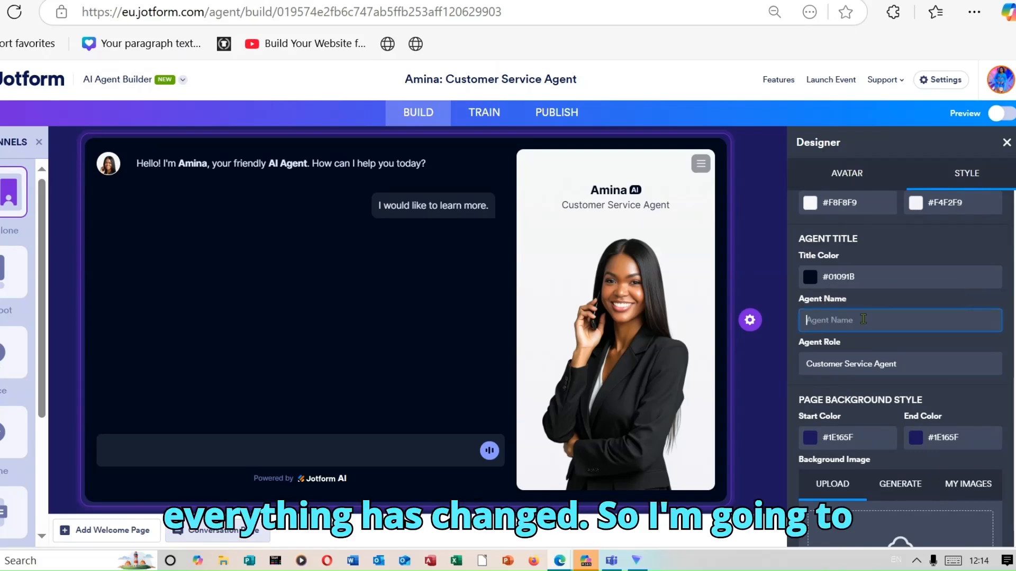
text(la)
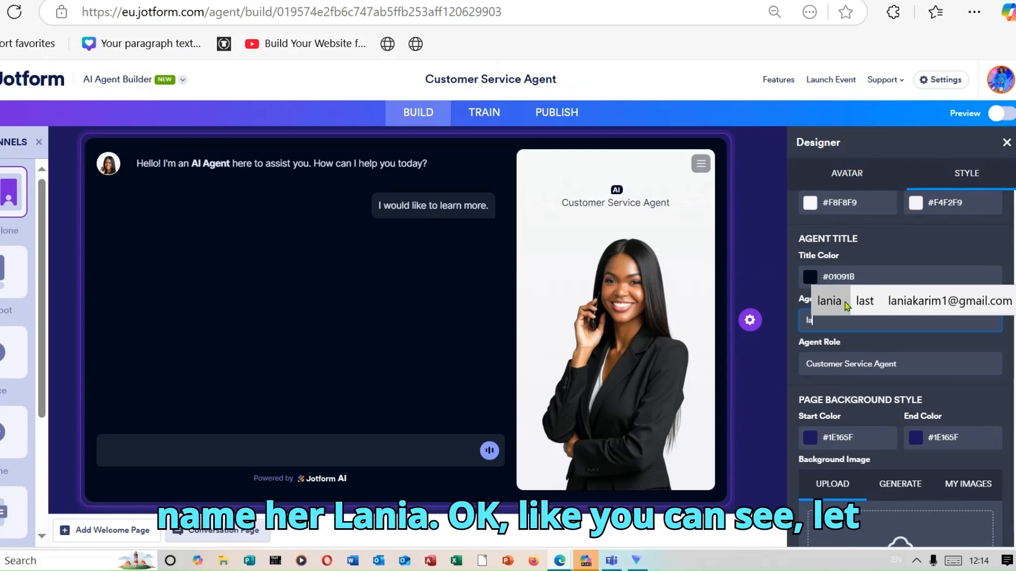
text(nia)
click(810, 321)
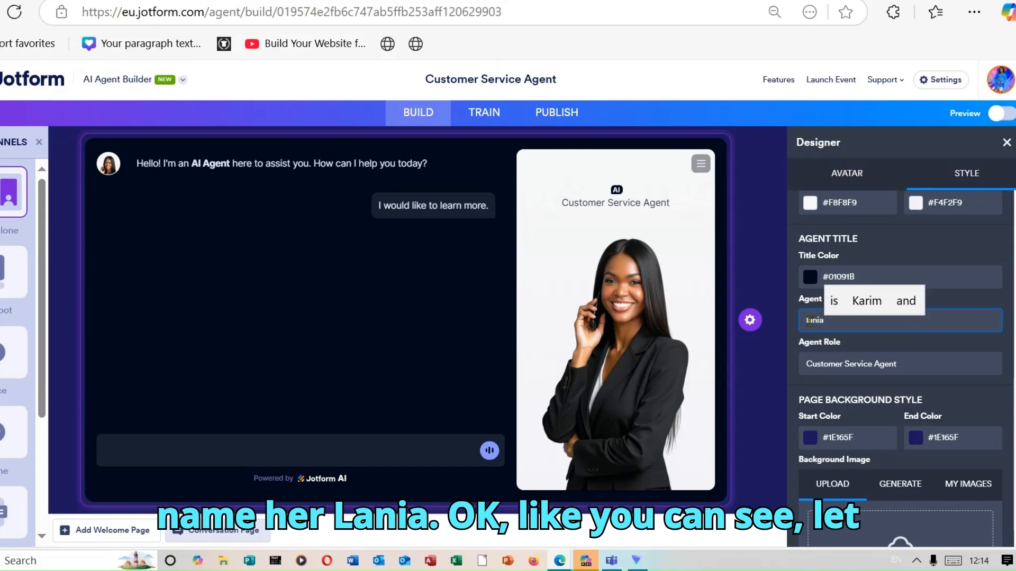
key(BackSpace)
text(L)
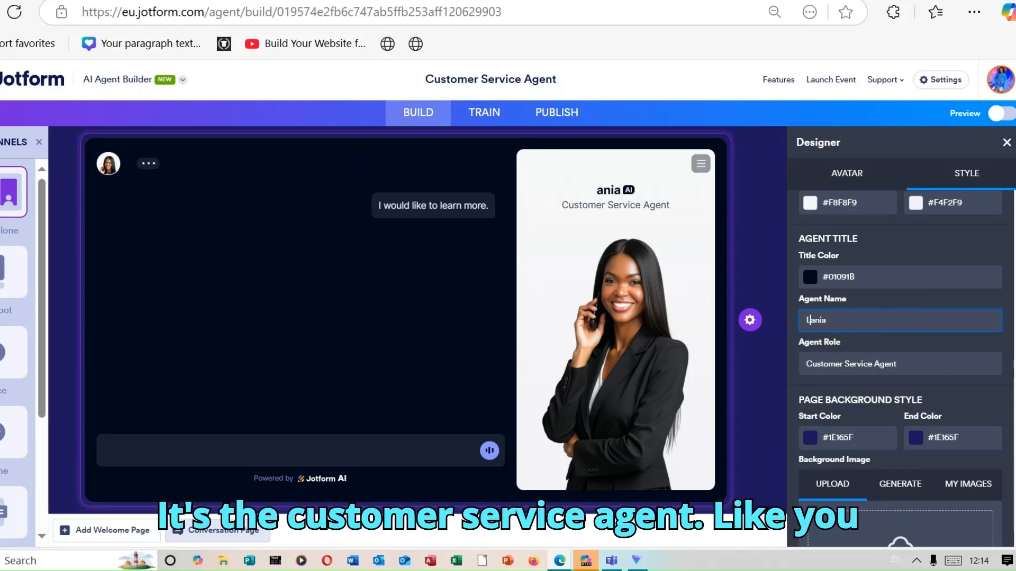
- Set both the start color and the end color of the page background to red #D0021B
scroll(905, 371, down, 1)
scroll(899, 371, down, 2)
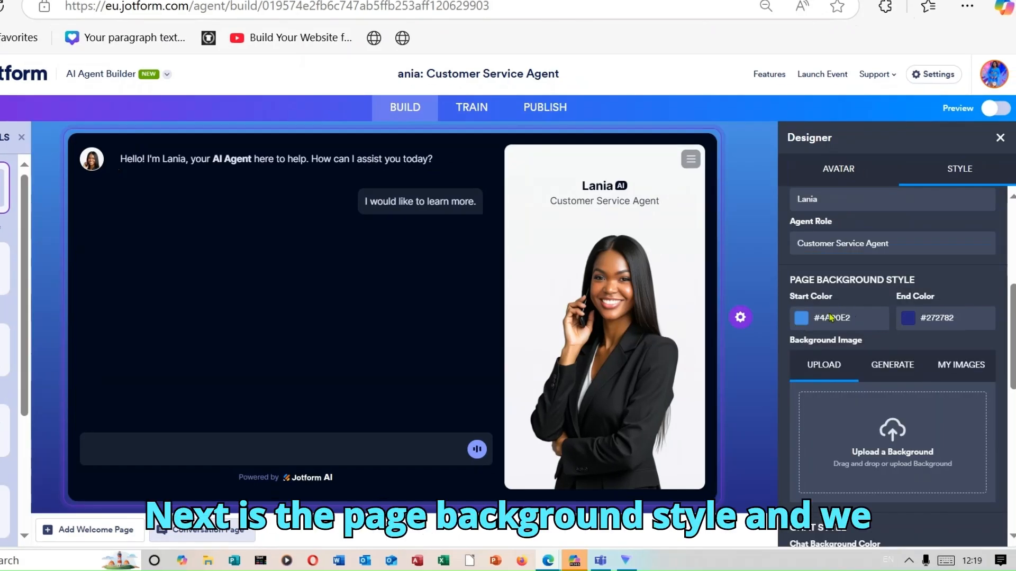
click(800, 319)
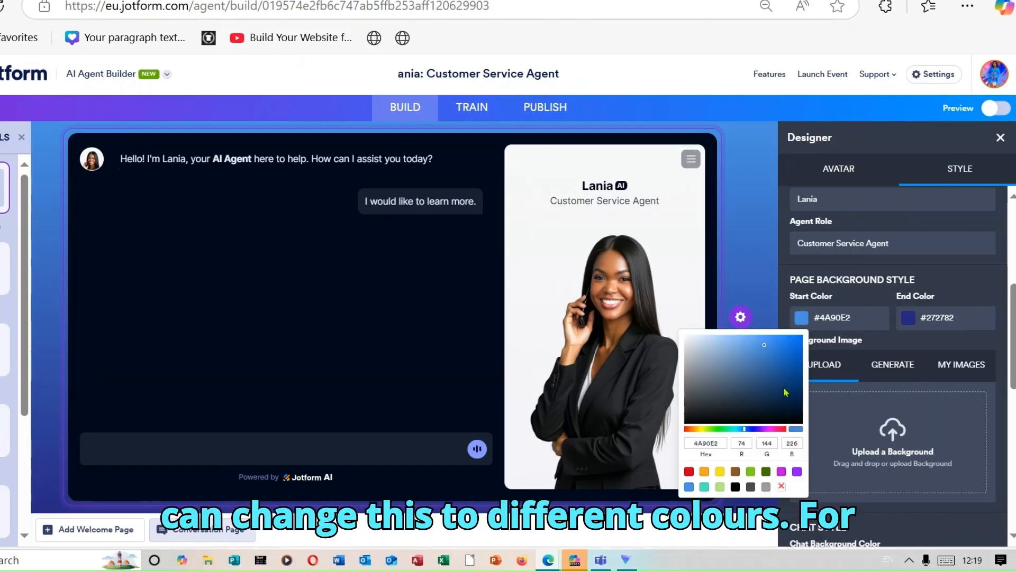
click(689, 473)
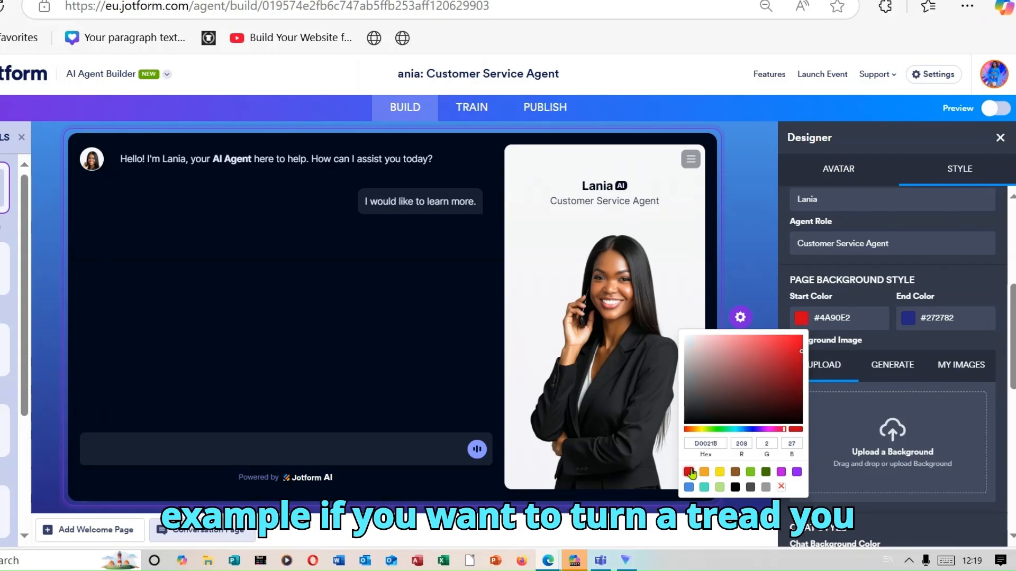
click(907, 320)
click(906, 320)
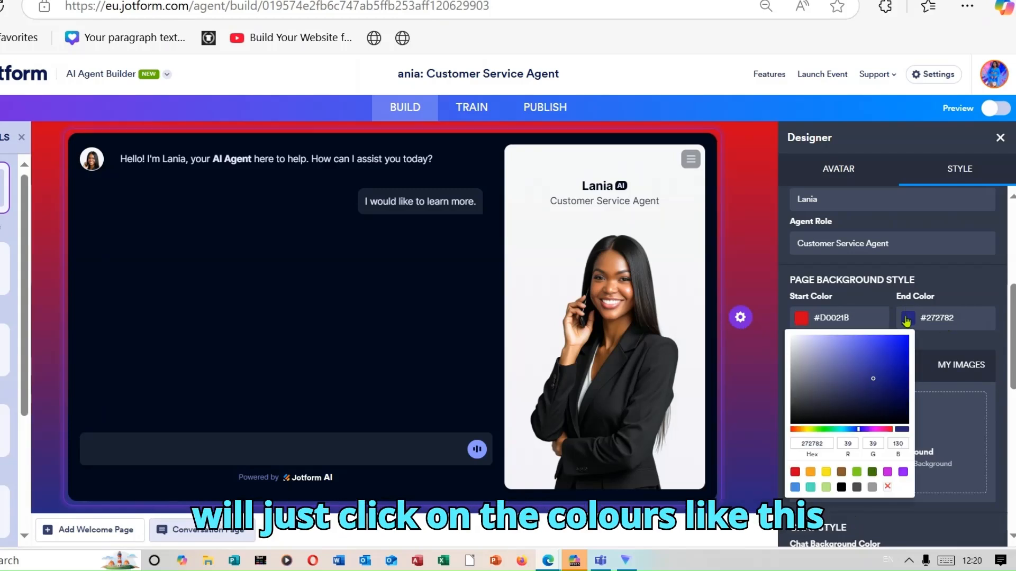
click(795, 471)
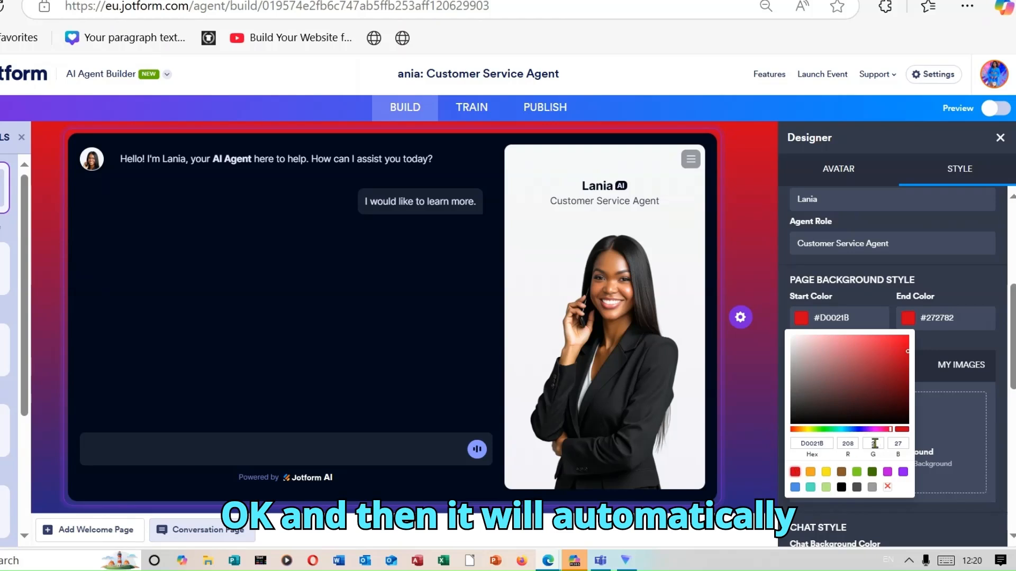
click(988, 286)
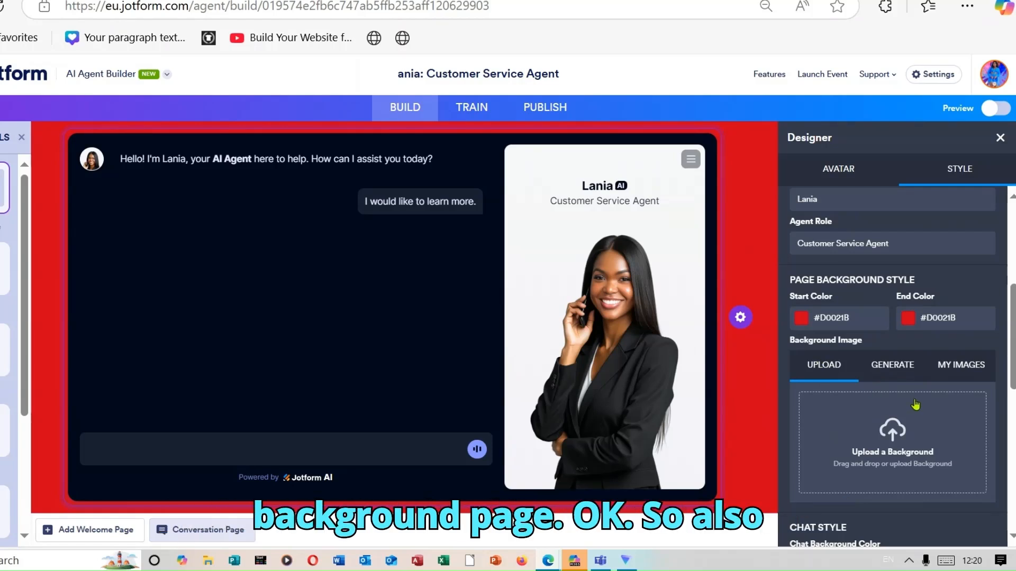
- Generate a page background image from a text prompt describing a modern restaurant
click(896, 369)
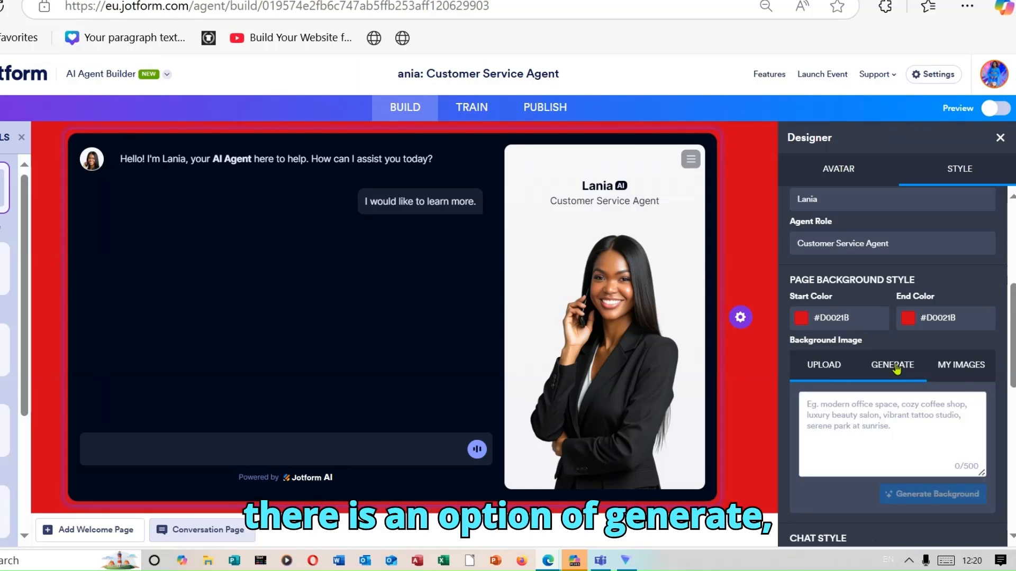
click(868, 413)
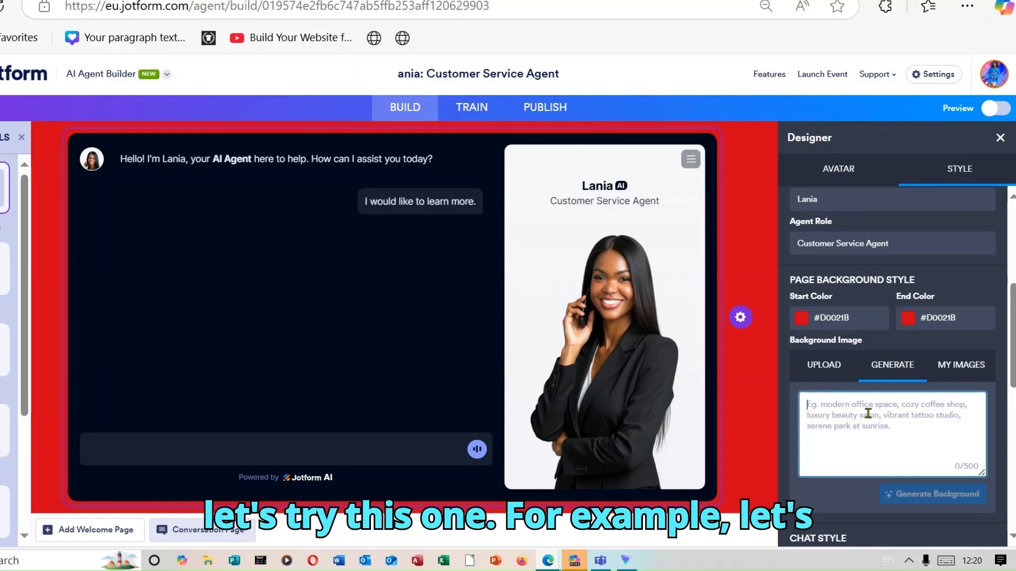
text(a rest)
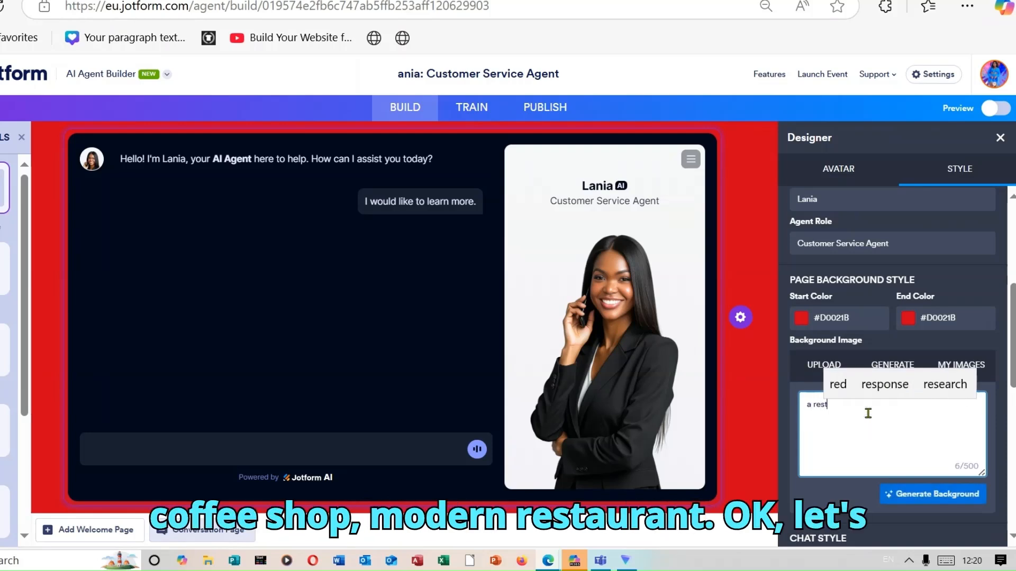
text(a)
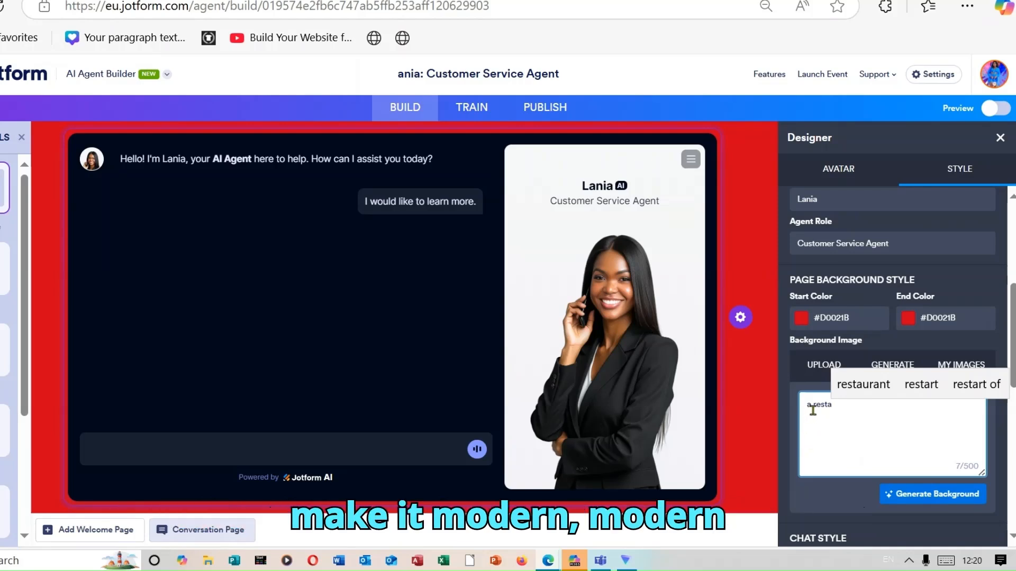
key(BackSpace)
key(BackSpace)
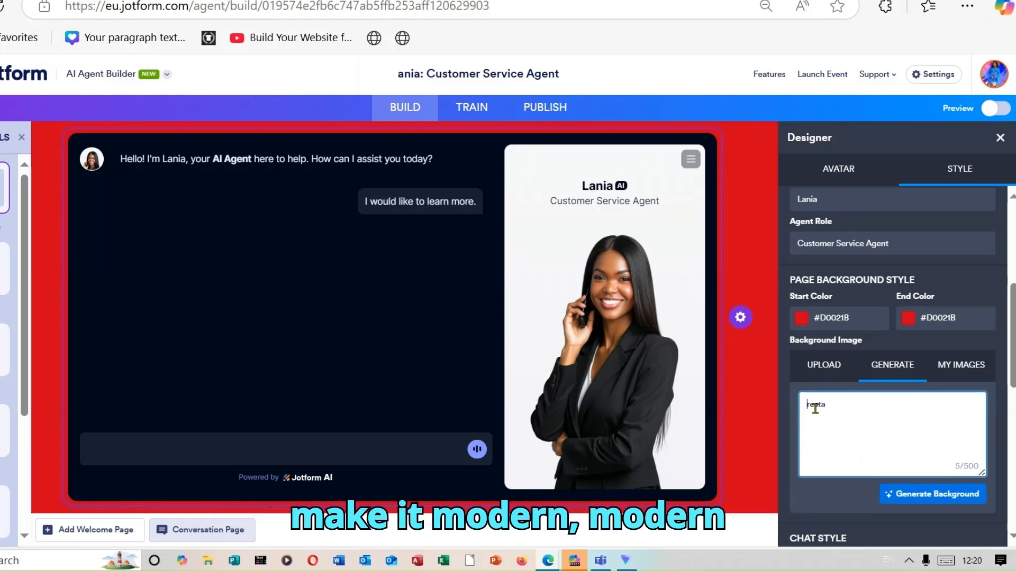
text(morder)
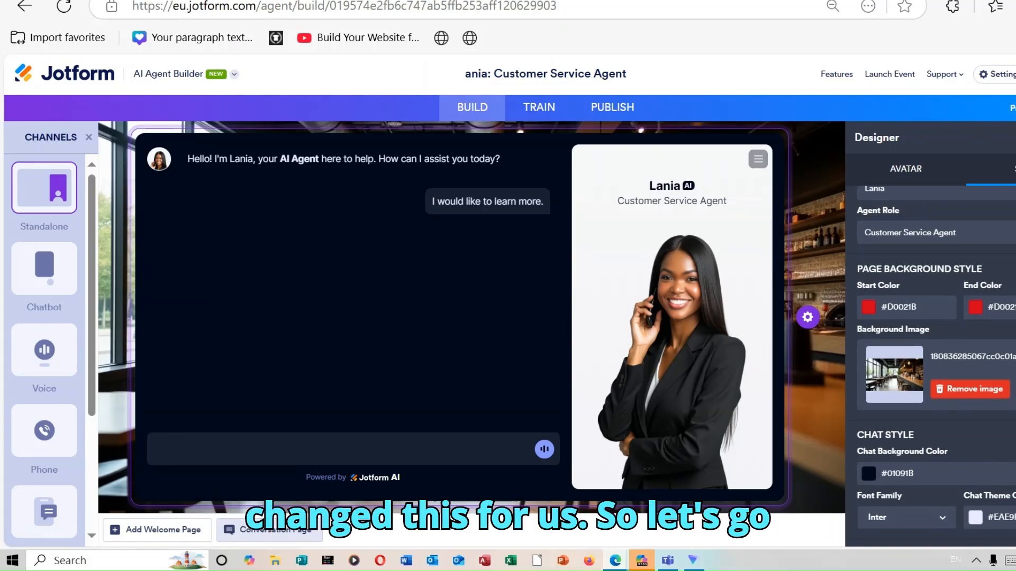
- Set the chat background color to red #D0021B and pick near-white #FCFCFE as the chat theme color
scroll(874, 371, down, 2)
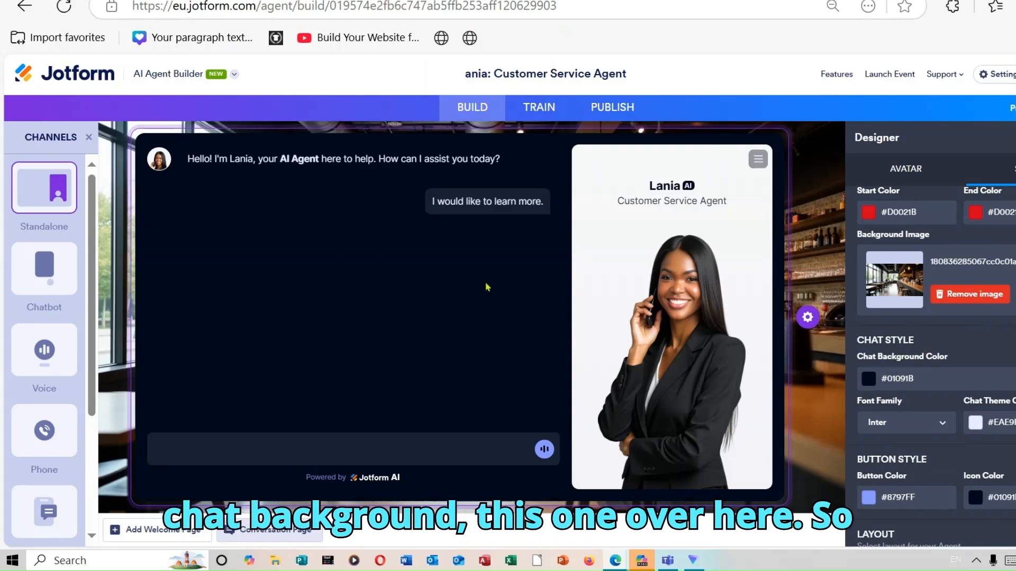
click(872, 383)
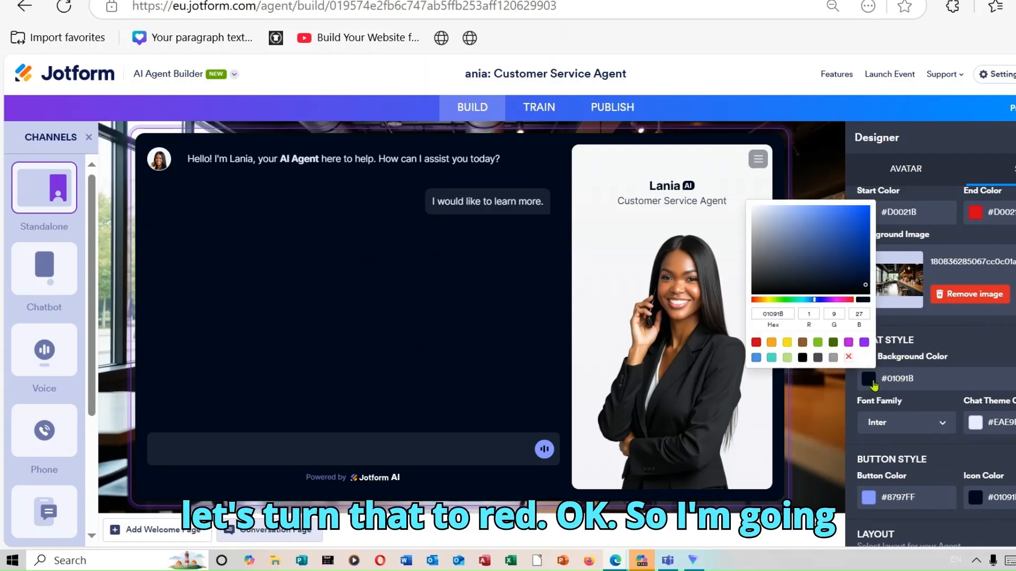
click(757, 342)
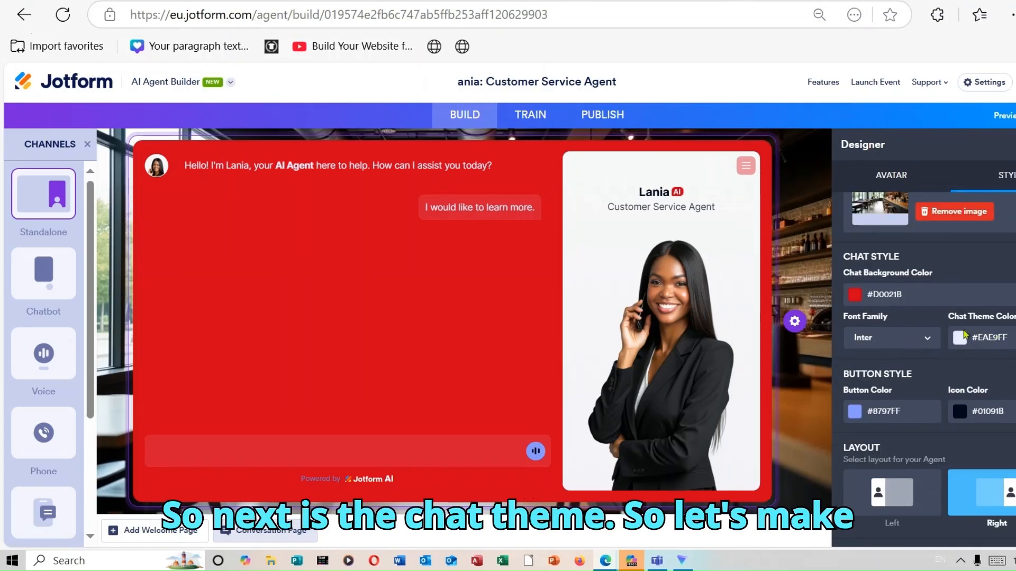
click(959, 337)
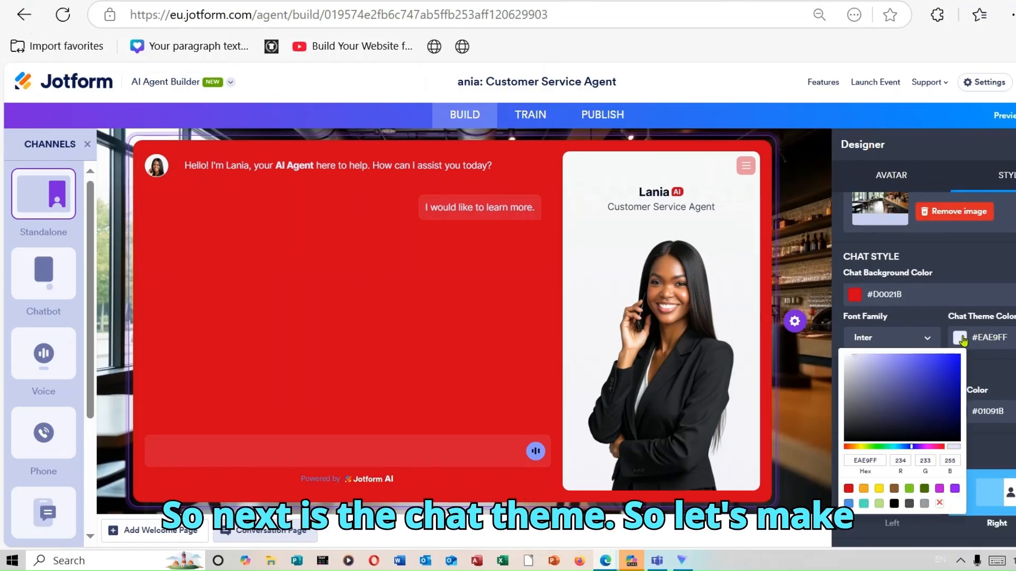
click(846, 357)
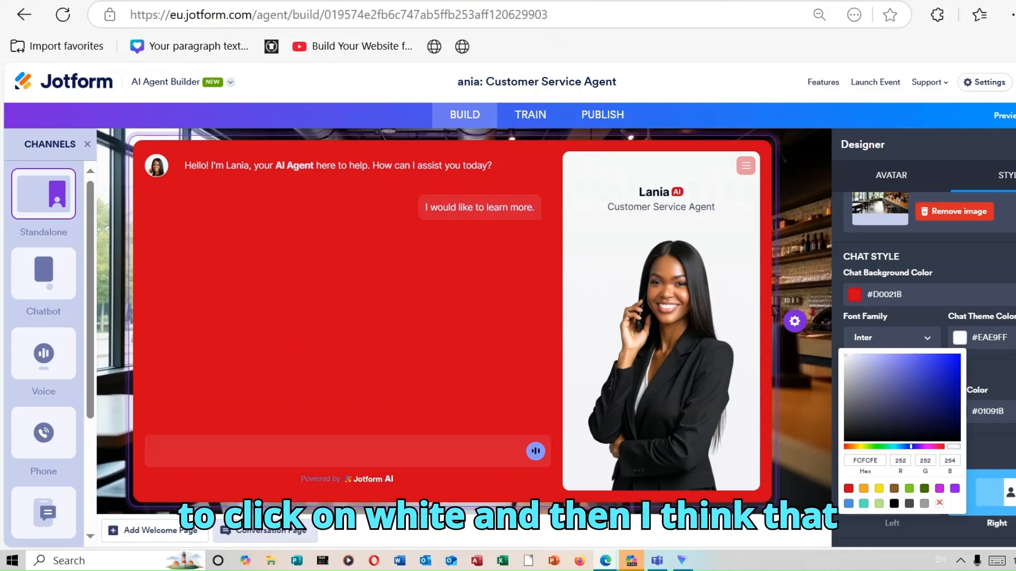
key(Escape)
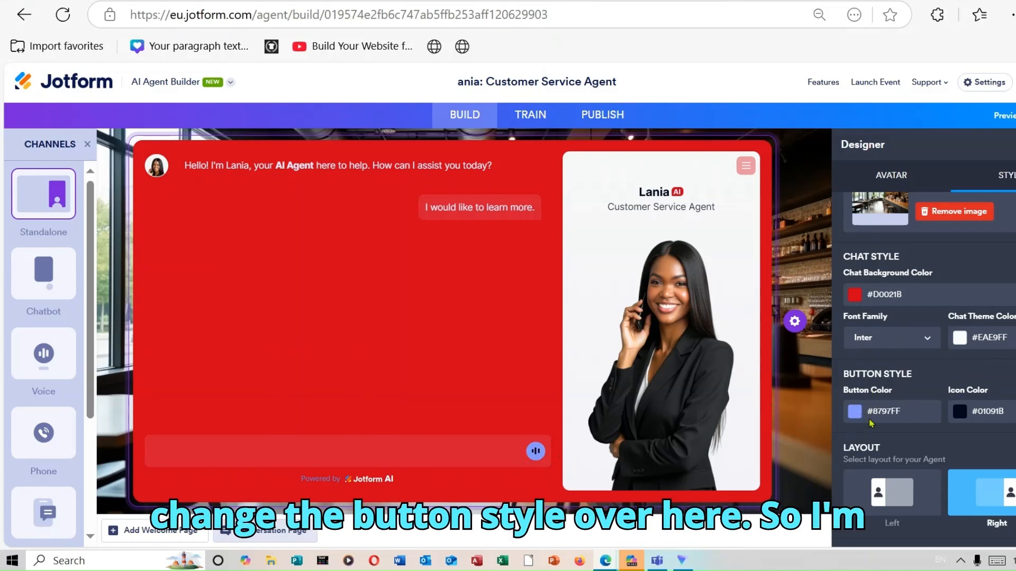
- Set the button color to #F4F5FA, and try the left agent layout before switching back to the right layout
click(855, 412)
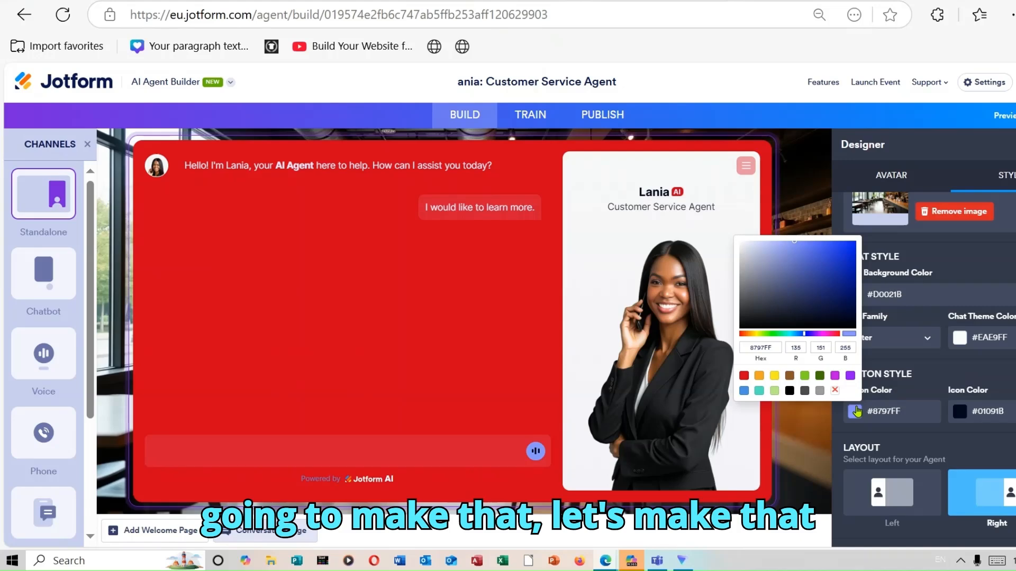
click(742, 242)
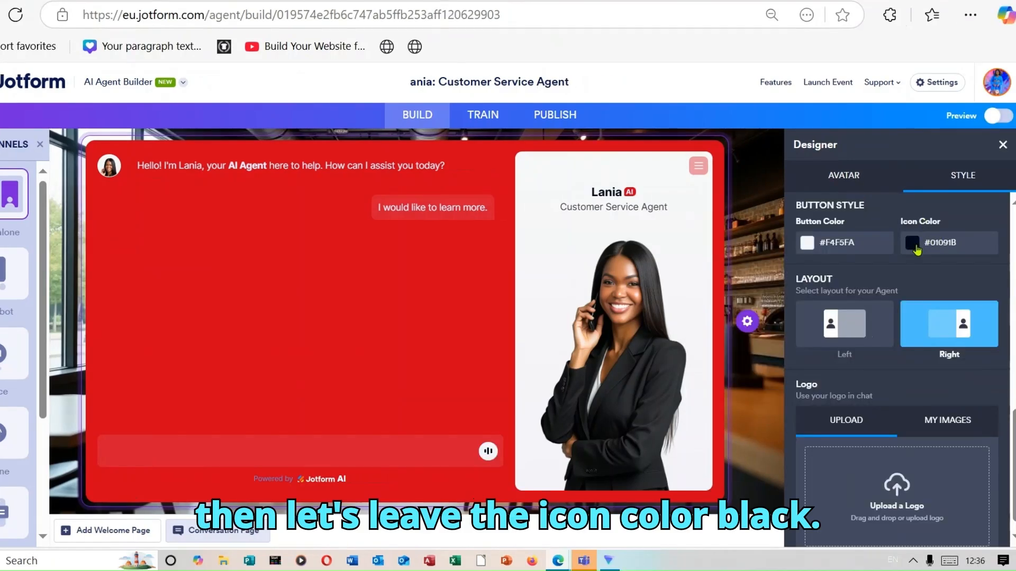
click(853, 321)
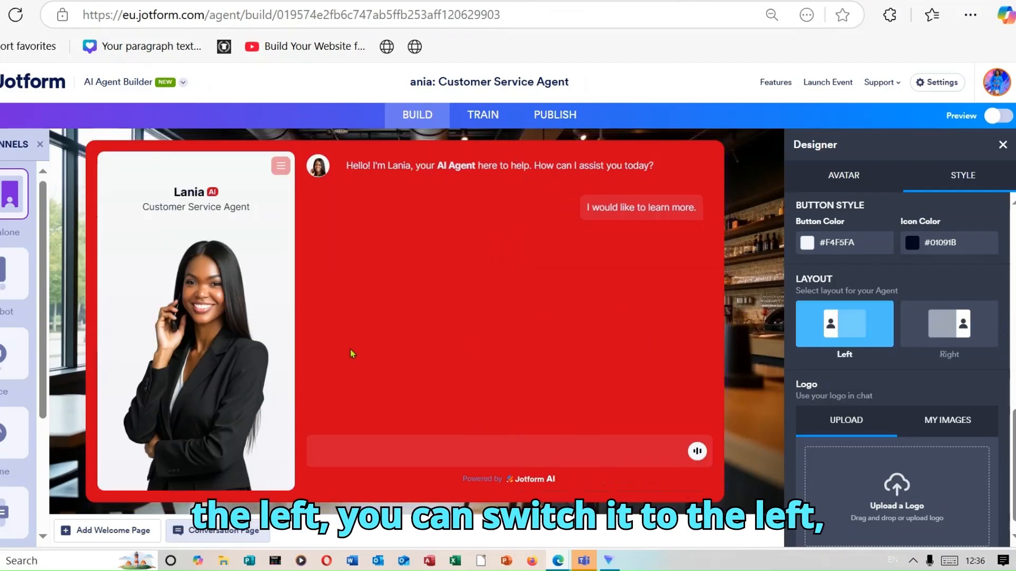
click(970, 332)
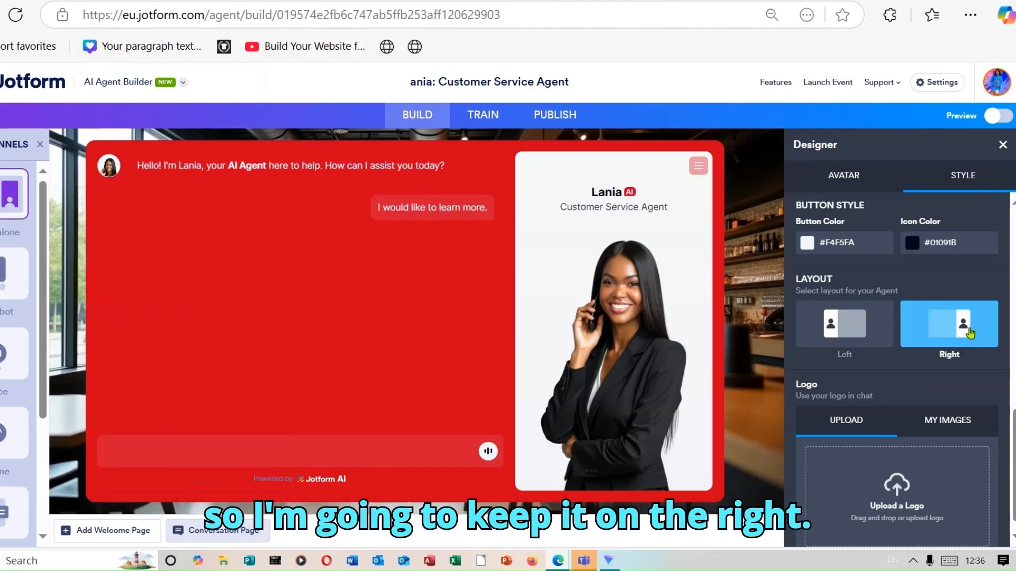
- Upload the round red K.C.K logo from the Desktop as the chat logo and save the image
scroll(897, 370, down, 1)
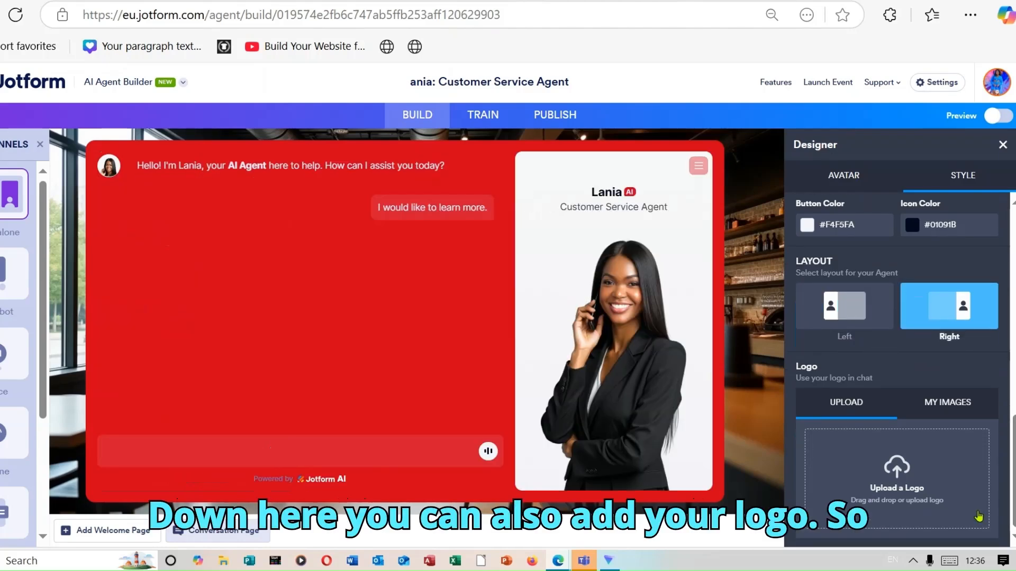
click(895, 469)
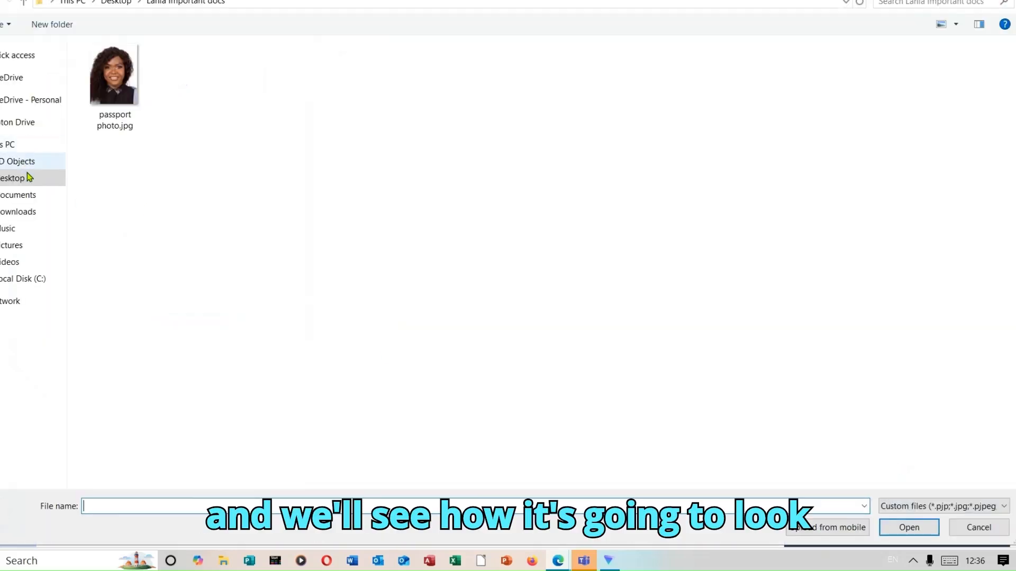
click(28, 178)
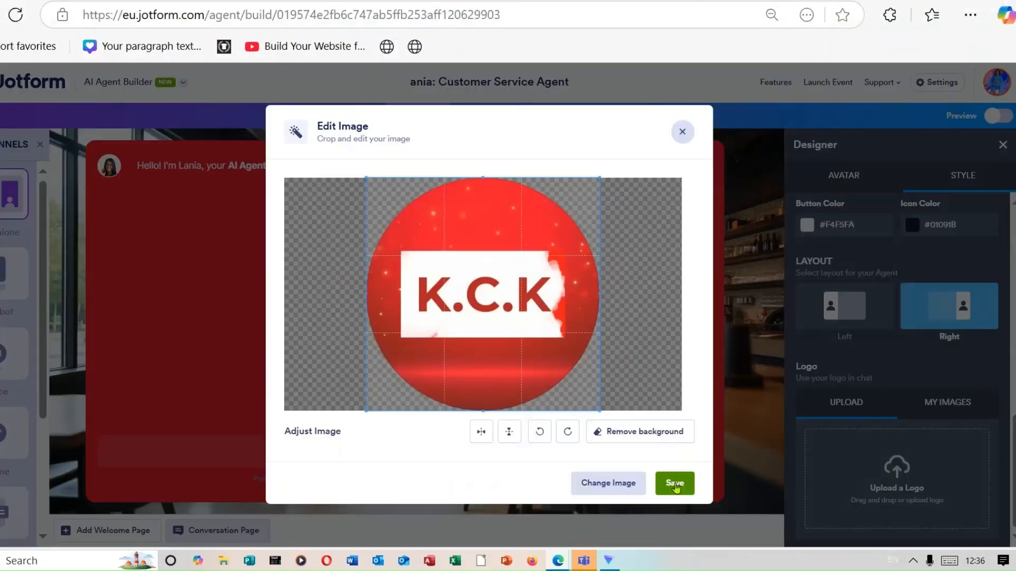
click(672, 483)
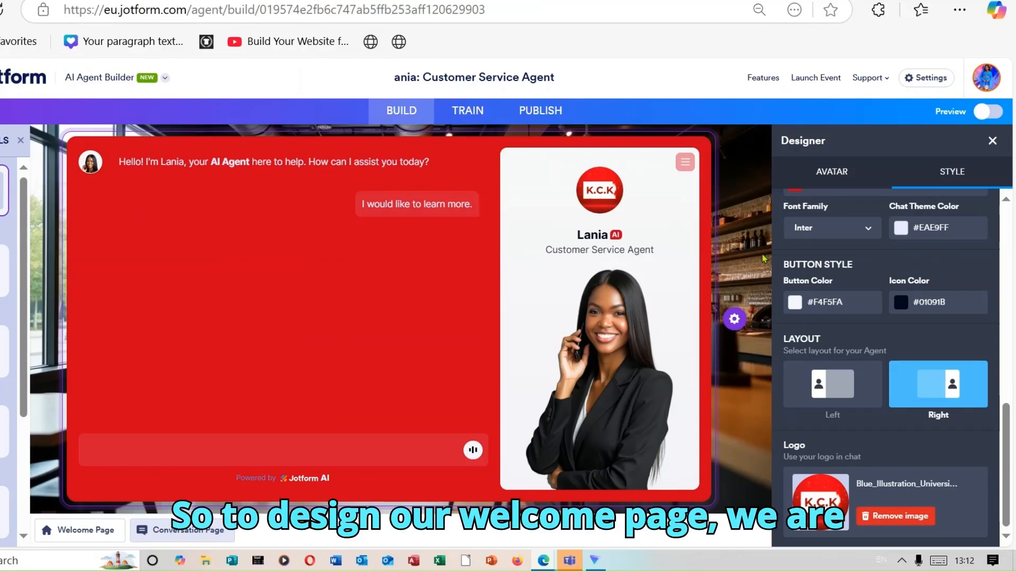
- Paste the copied greeting into the welcome page's description, introducing Lania from KCK Restaurant and offering help with reservations, orders and any questions
click(992, 141)
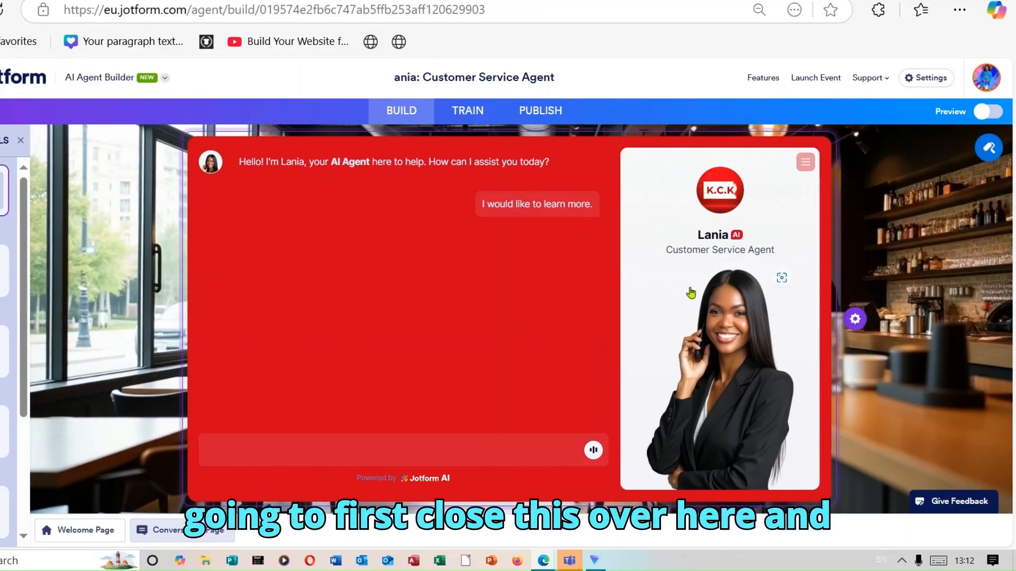
click(76, 531)
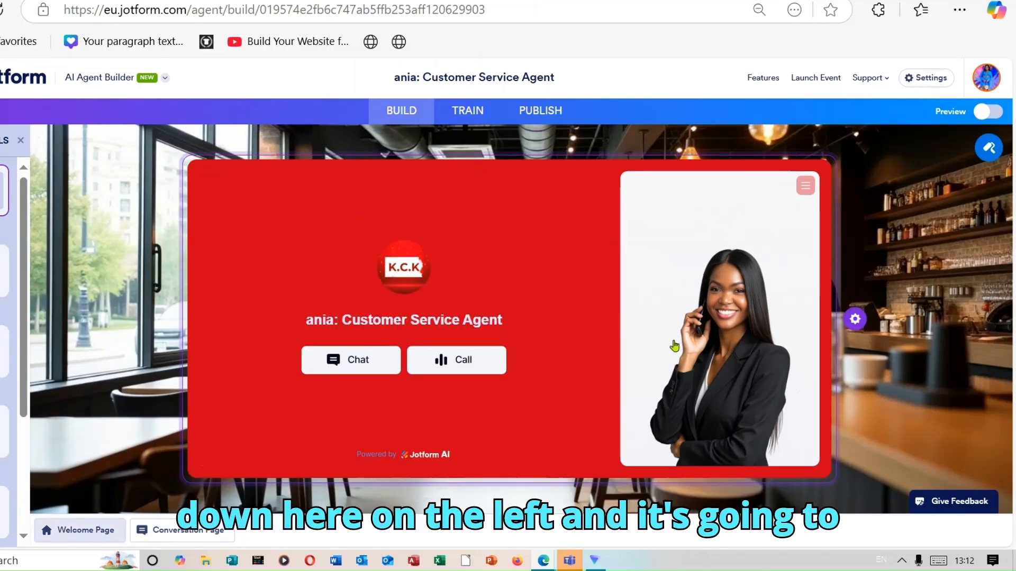
click(855, 320)
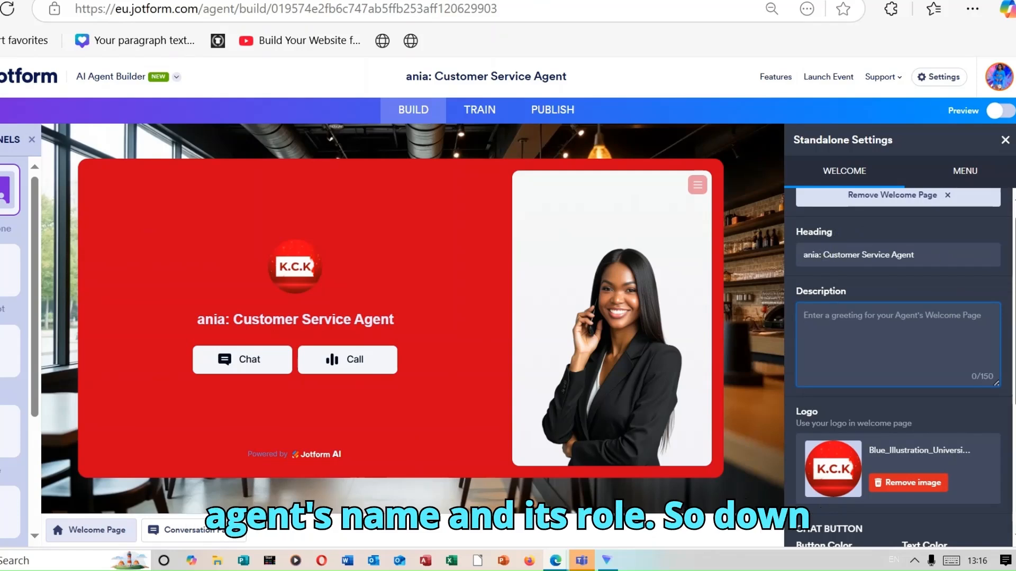
scroll(869, 312, down, 1)
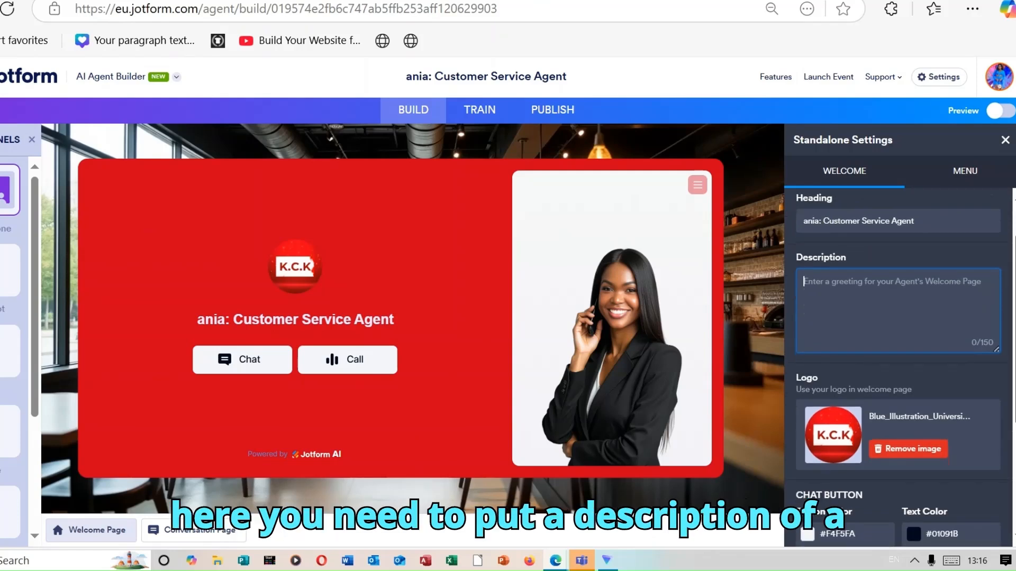
right_click(855, 286)
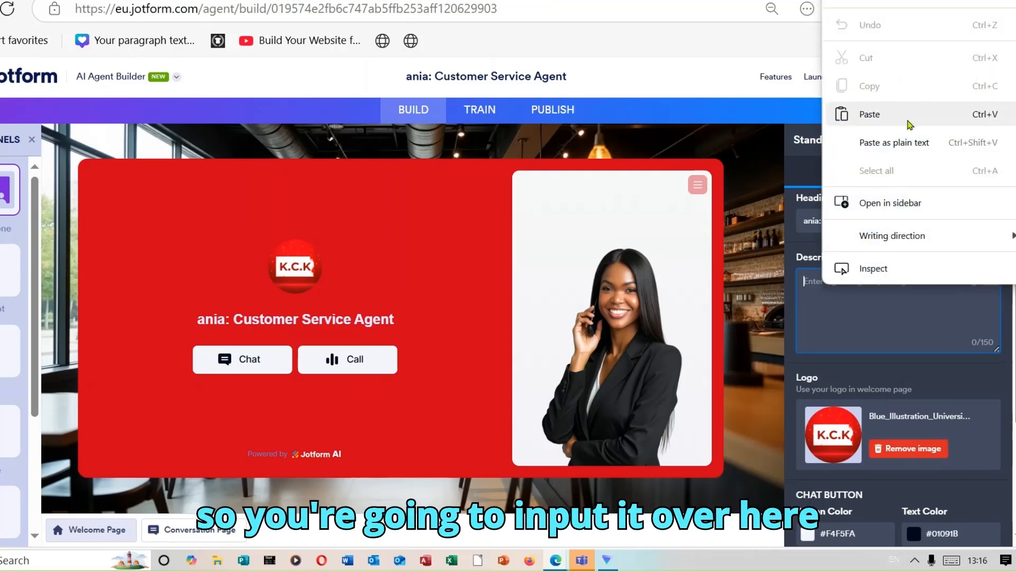
click(889, 116)
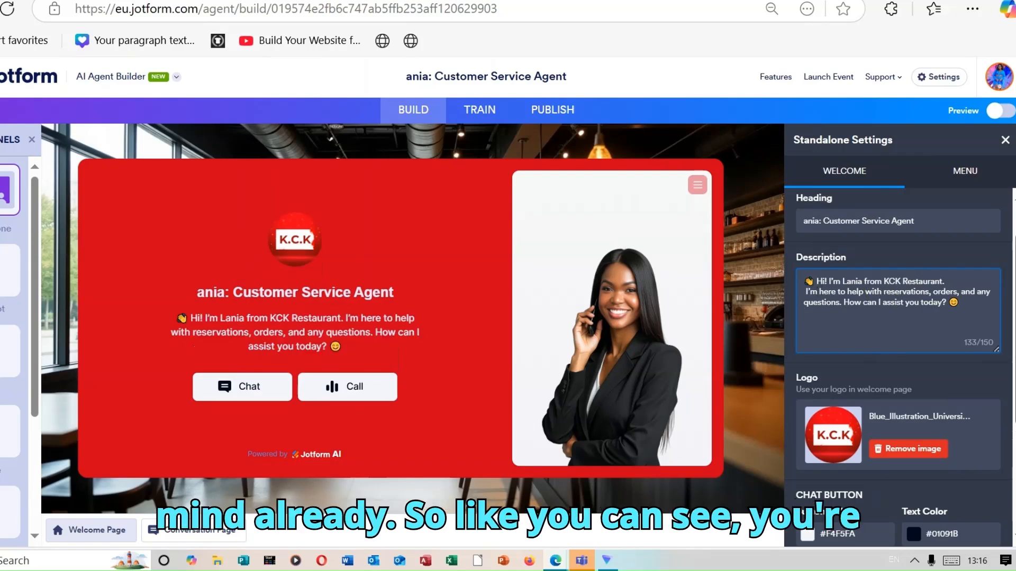
- Review the welcome page's chat and call button options and the agent's menu options, and close the standalone settings
scroll(933, 306, down, 3)
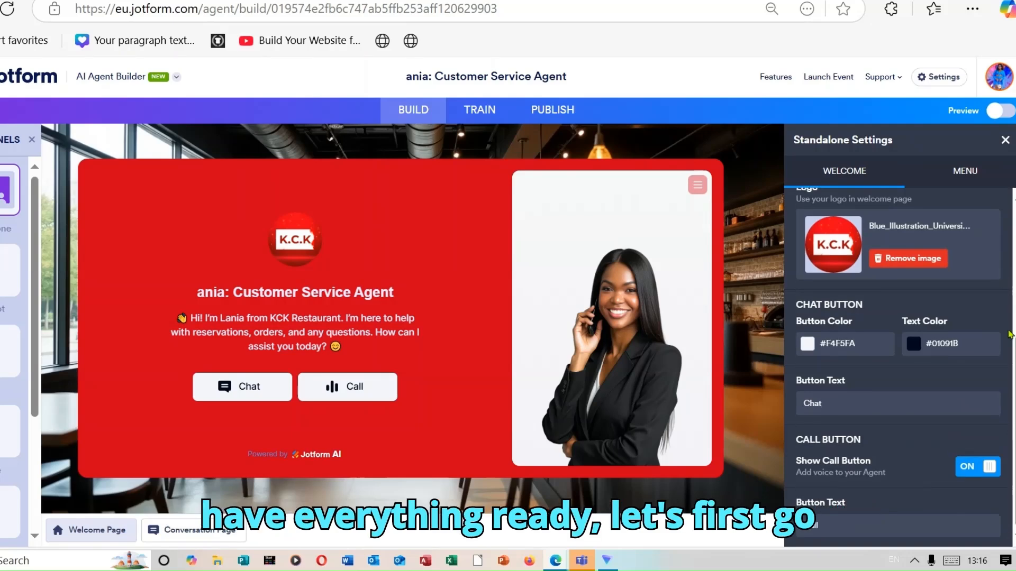
click(970, 170)
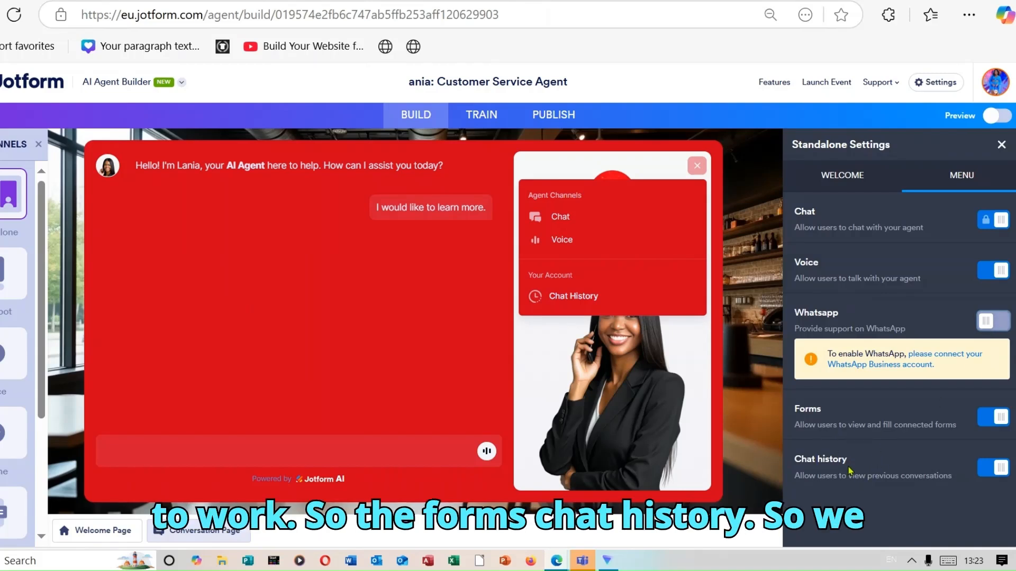
click(1002, 144)
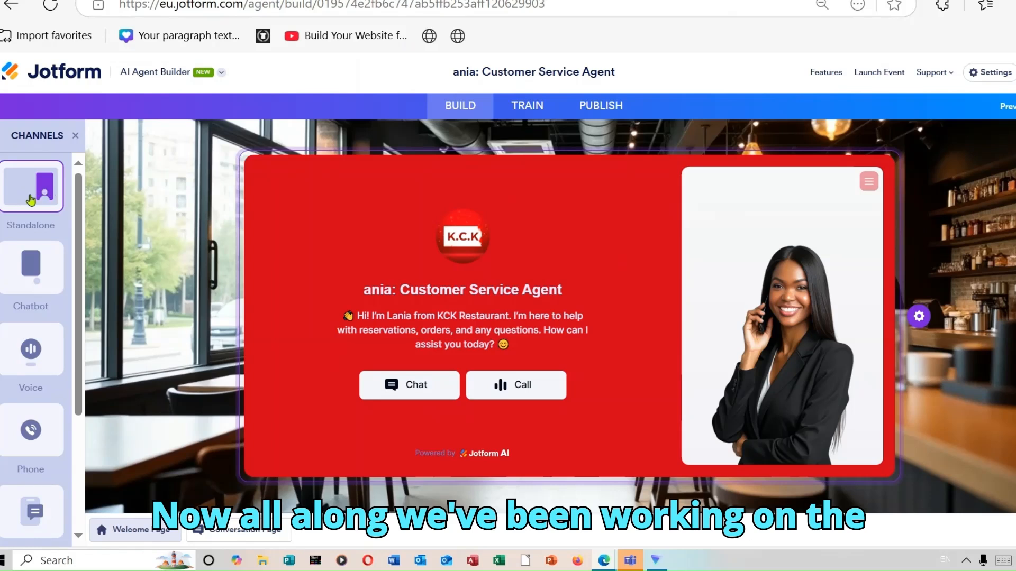
- Review the chatbot channel's greeting settings and the voice channel's list of English female voices
click(32, 285)
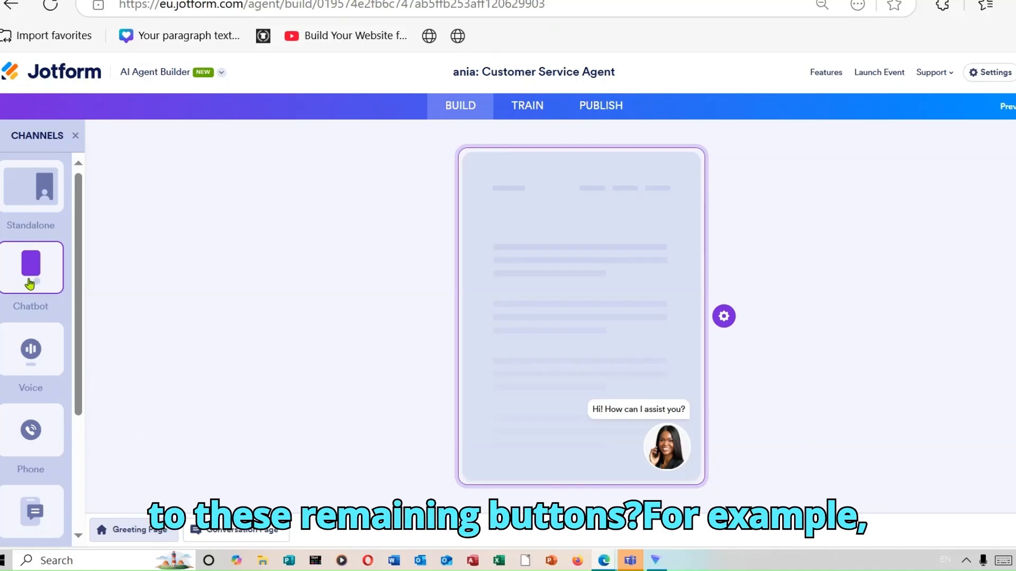
click(724, 317)
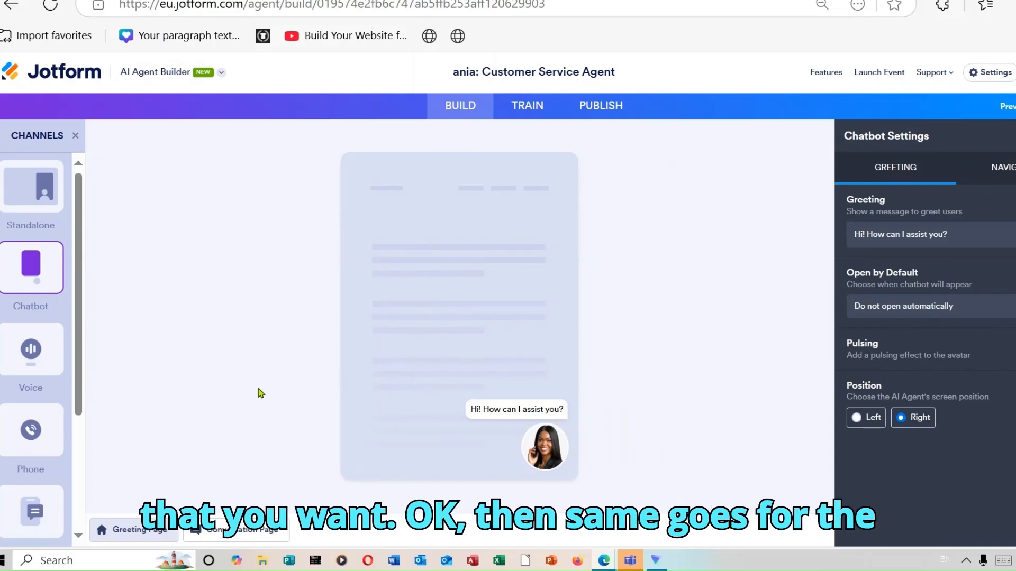
click(54, 351)
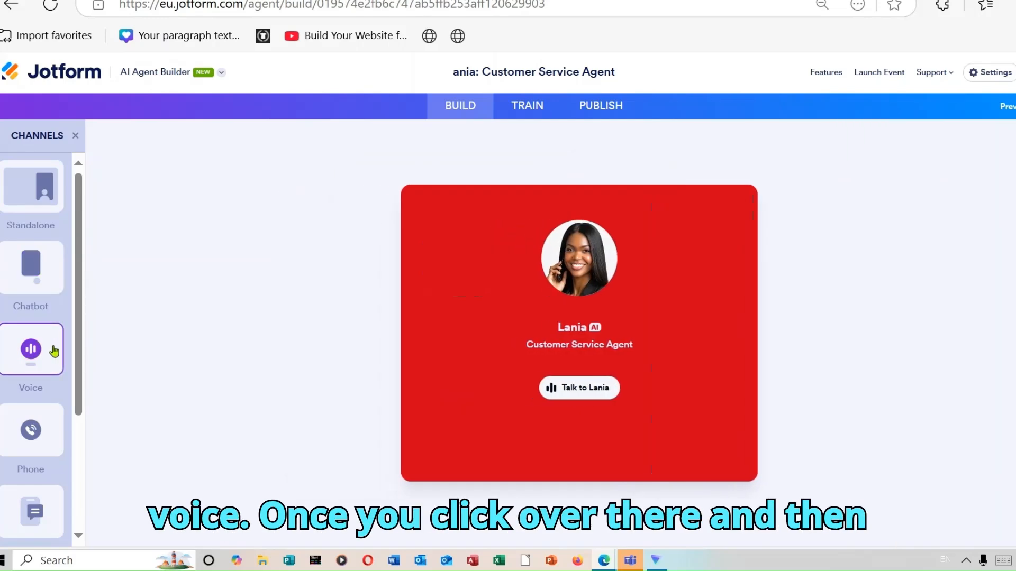
click(783, 333)
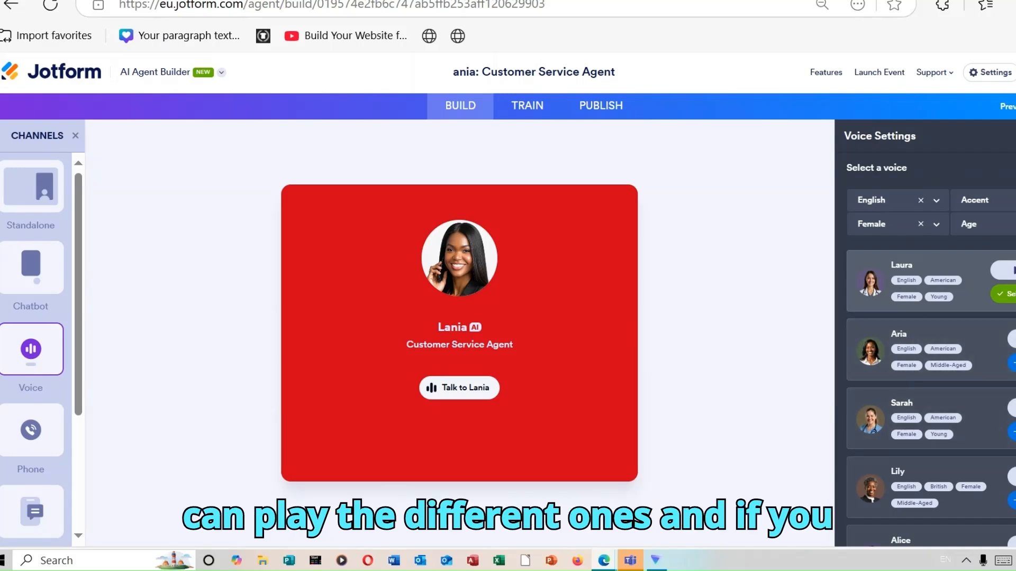
scroll(926, 344, down, 5)
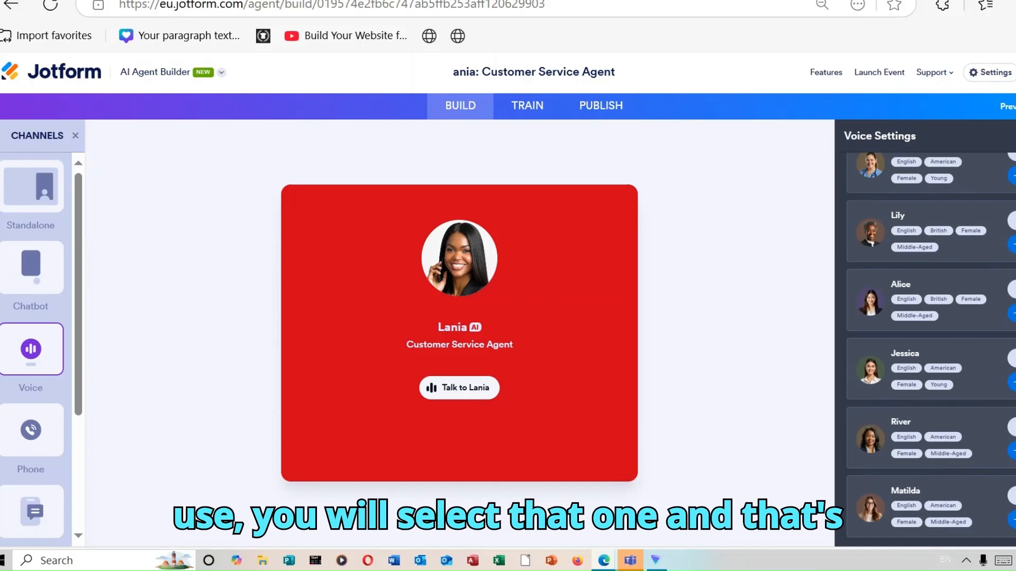
- Review the phone channel's number purchase and test call options, and look through the SMS, WhatsApp and Messenger channels
click(37, 442)
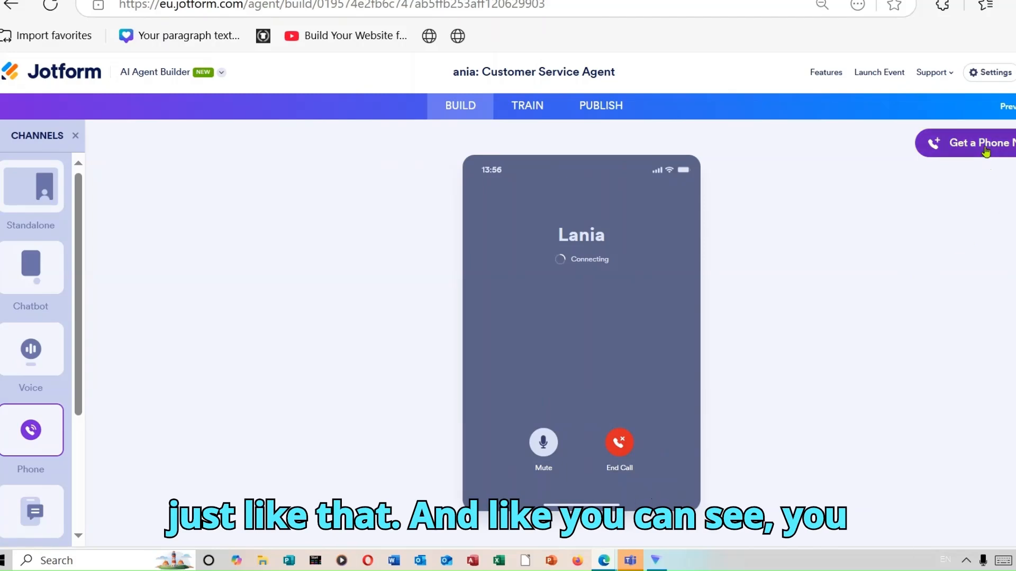
click(984, 144)
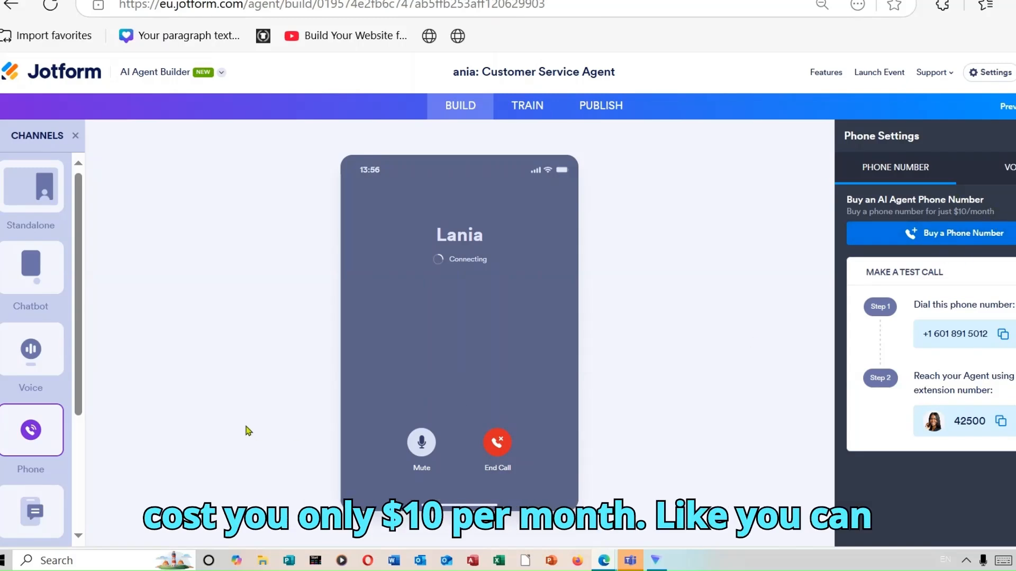
scroll(82, 497, down, 3)
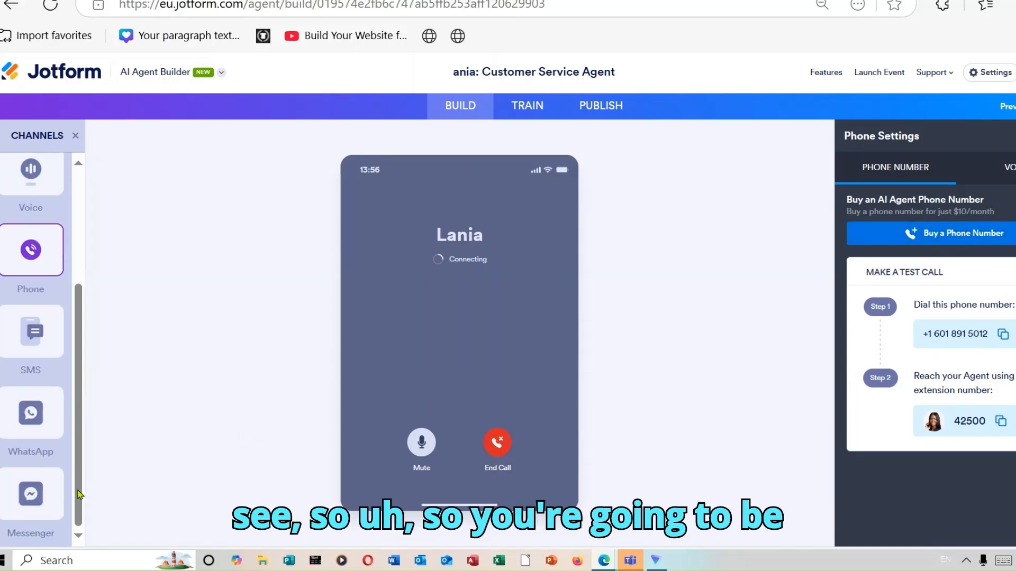
click(25, 327)
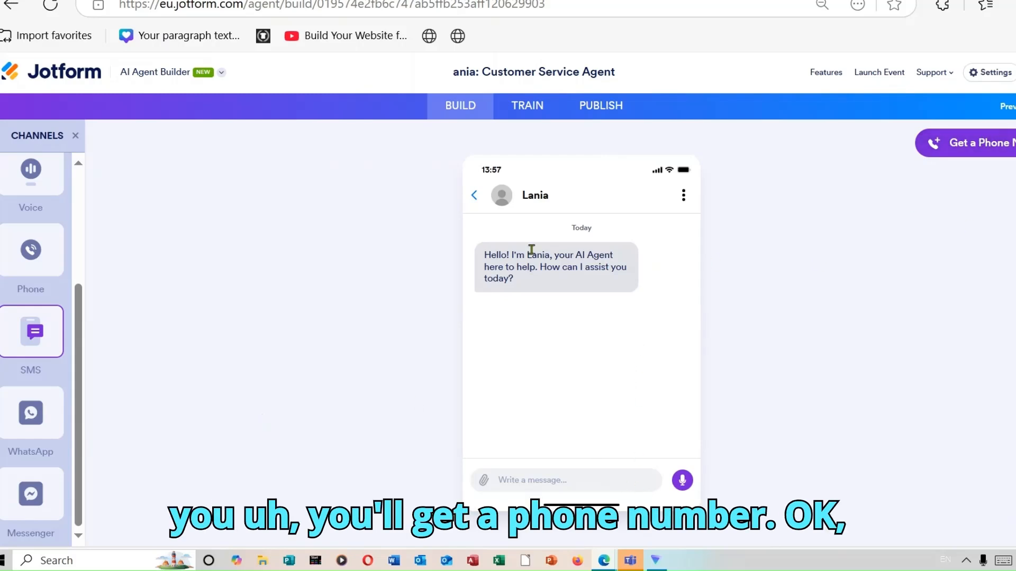
click(54, 429)
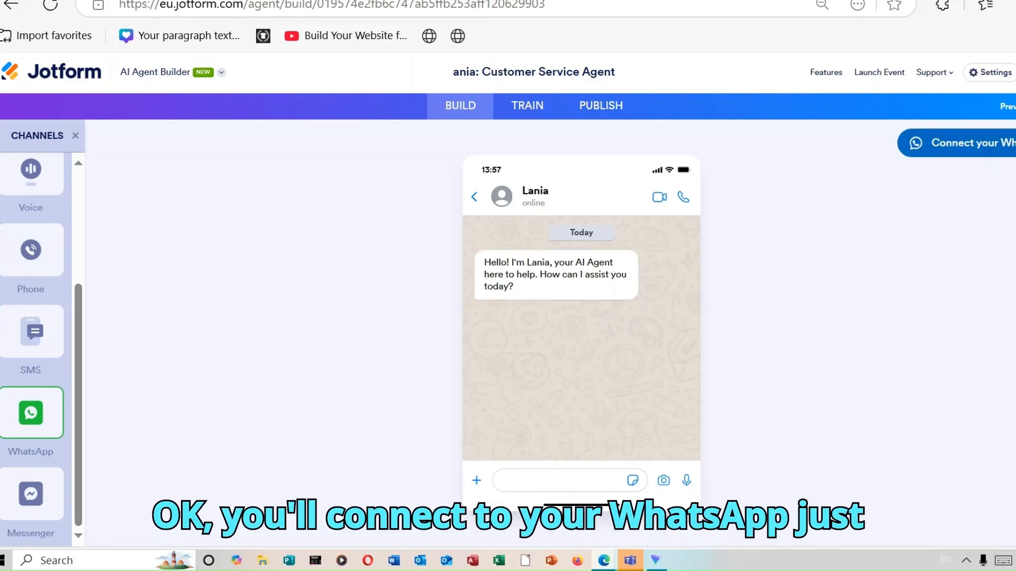
click(50, 495)
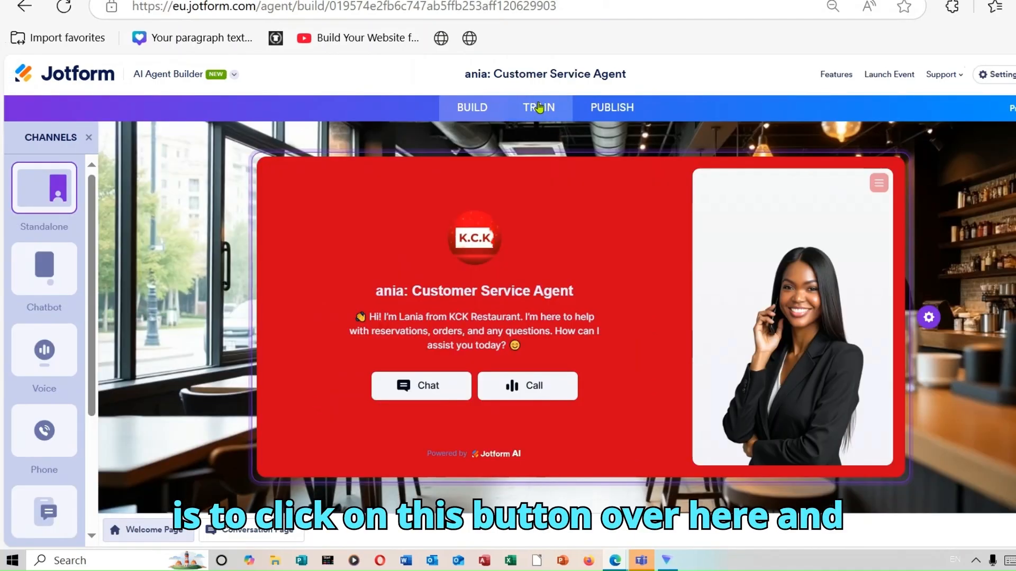
- Open the agent's training section and review the prepared KCK Restaurant overview, menu and question lists in the AI AGENT Google Doc
click(539, 108)
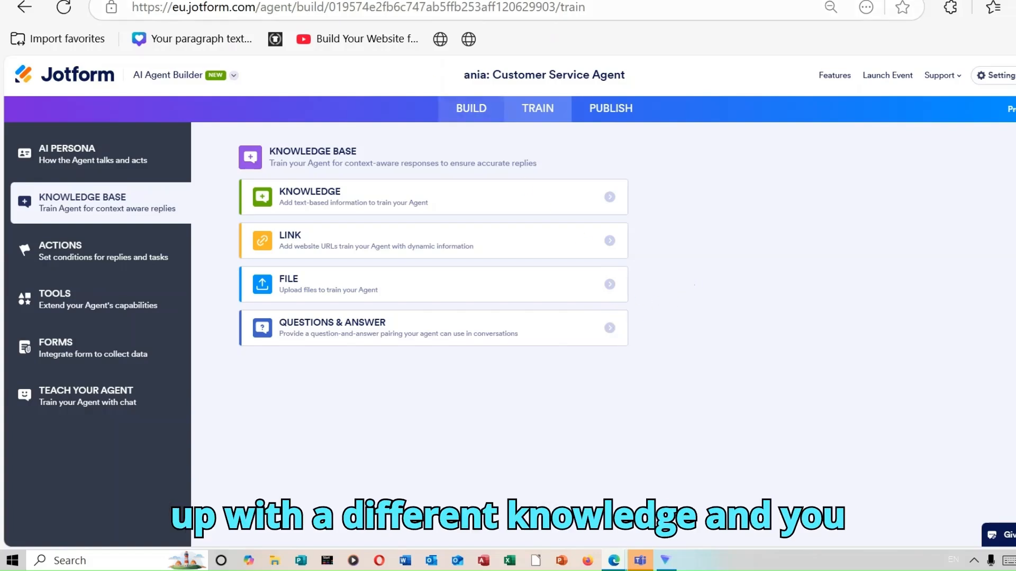
click(407, 1)
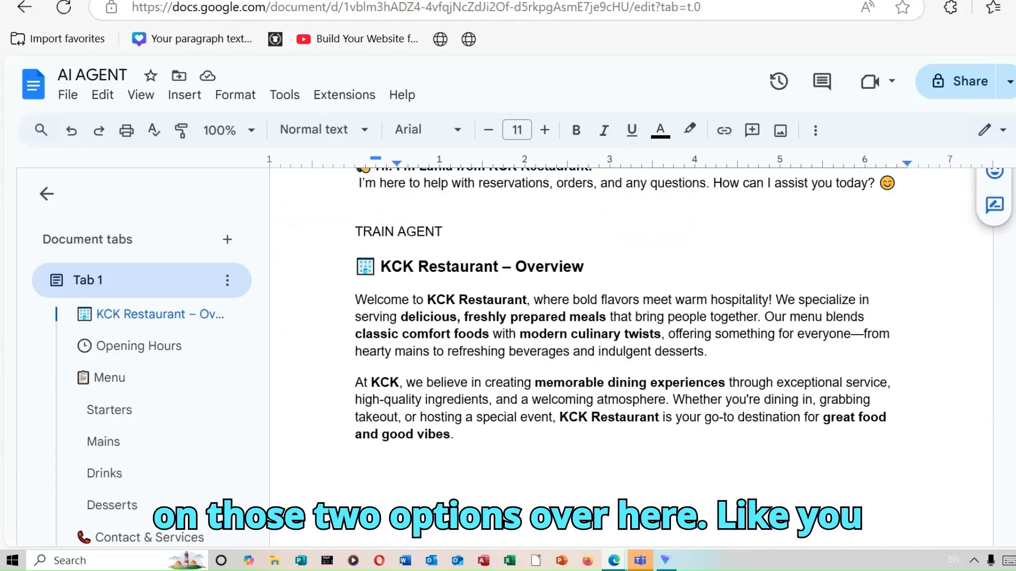
scroll(629, 357, down, 20)
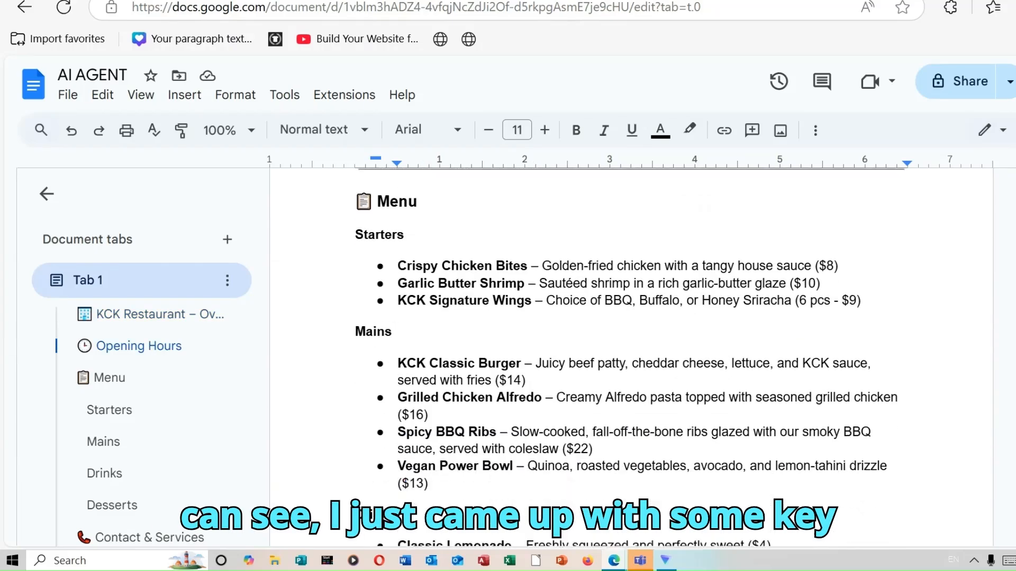
scroll(630, 358, down, 20)
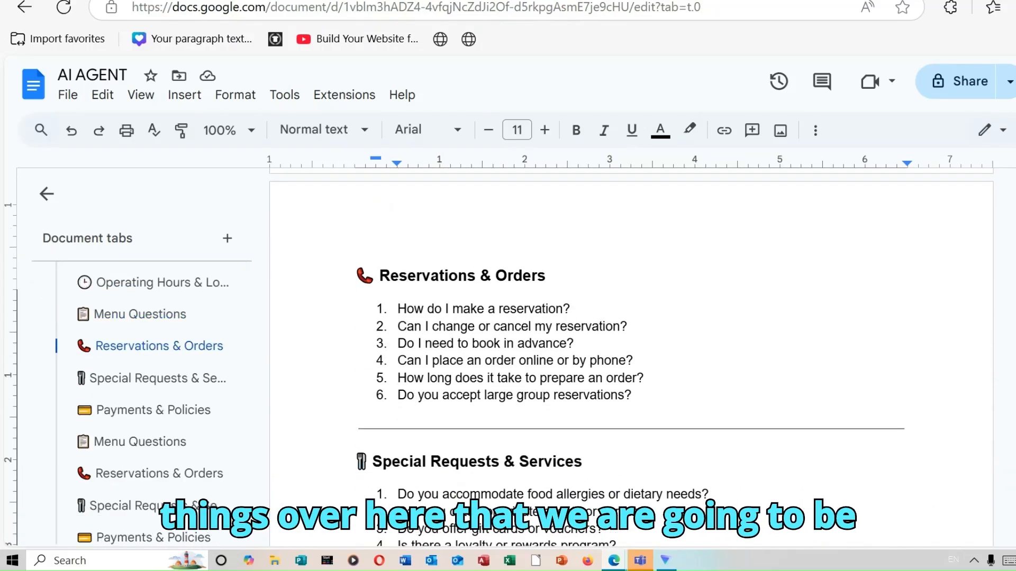
scroll(630, 357, down, 10)
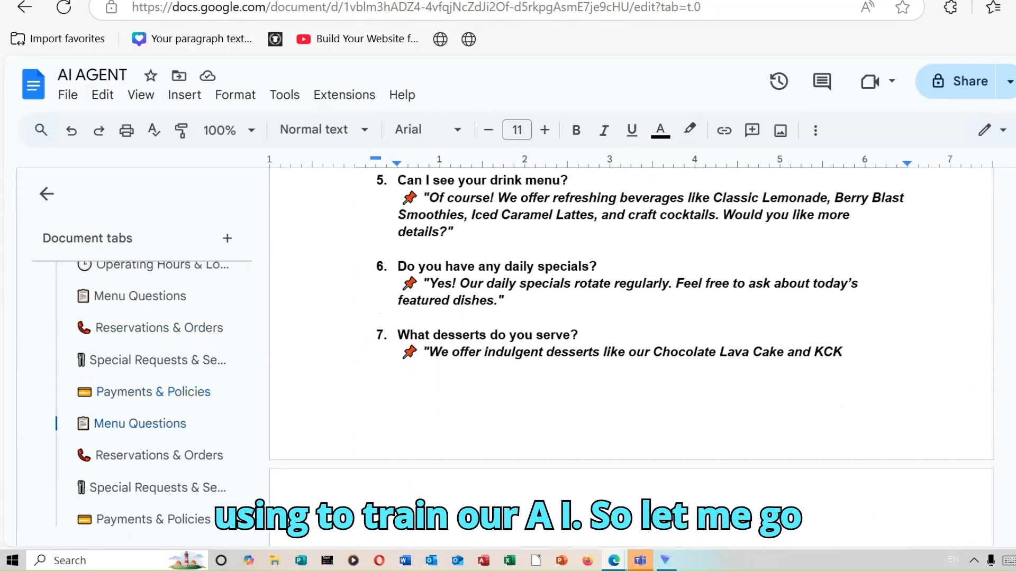
scroll(630, 358, up, 20)
scroll(630, 357, up, 20)
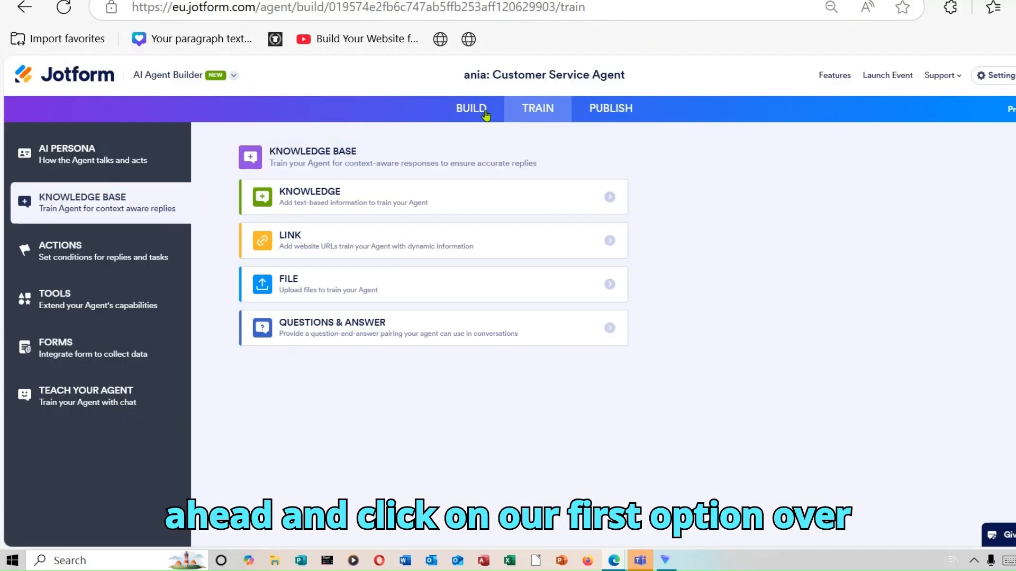
- Add a text-based knowledge entry with the copied KCK Restaurant overview, opening hours, menu and customer questions, and save it
click(528, 209)
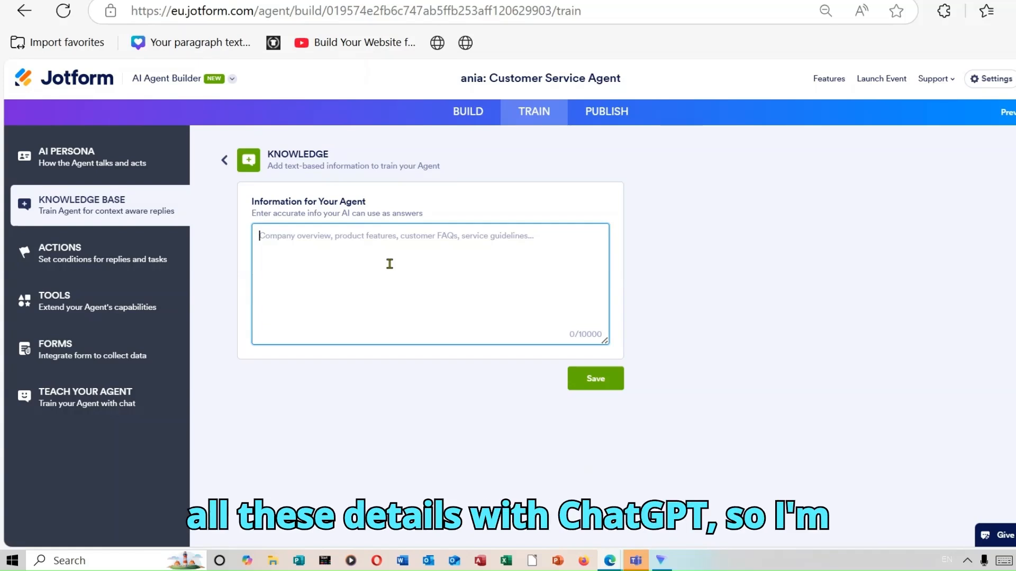
right_click(360, 259)
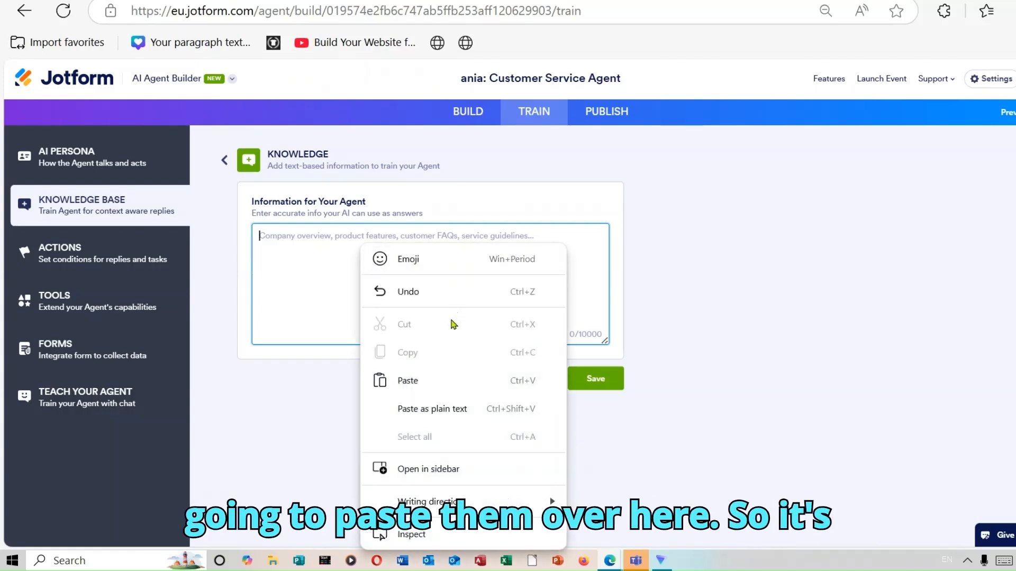
click(438, 377)
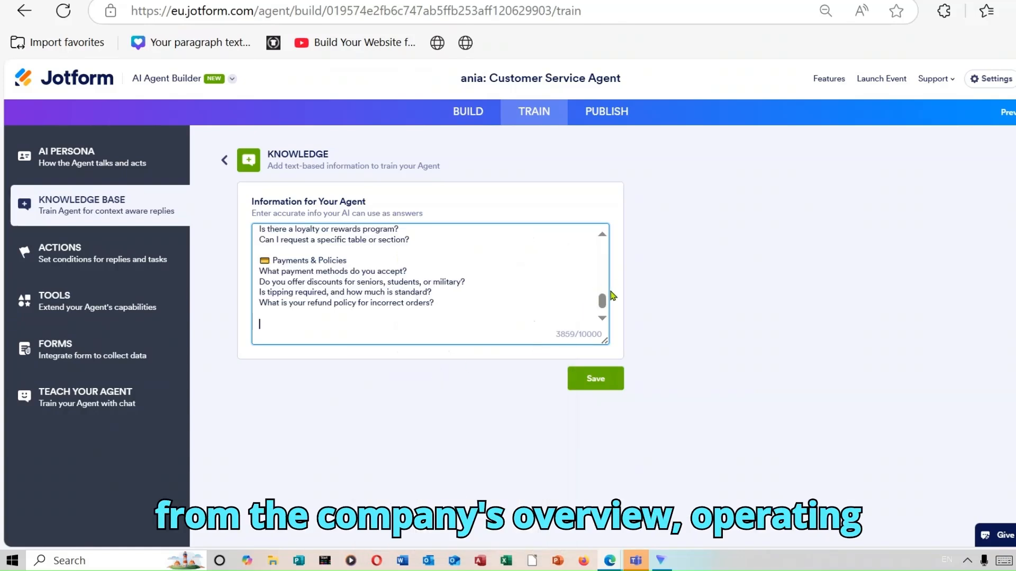
drag(605, 302, 614, 260)
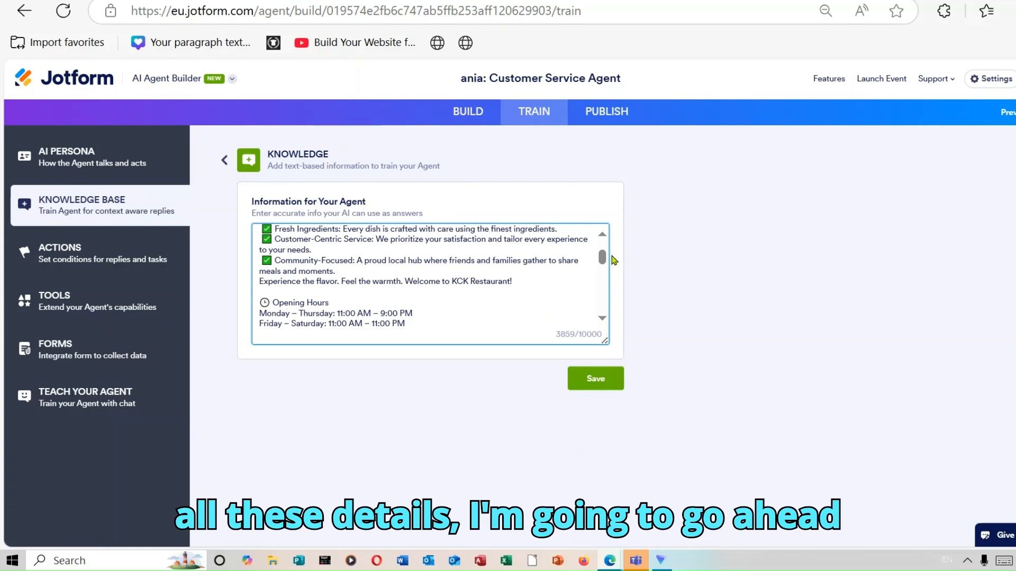
click(603, 379)
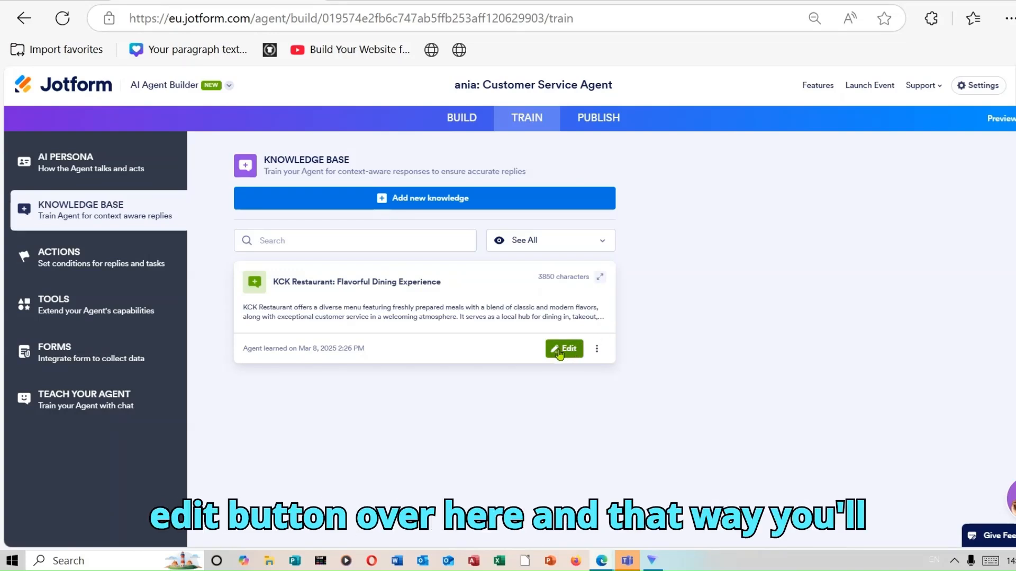
- Review the edit form and the summary and delete options of the saved KCK Restaurant knowledge entry
click(597, 350)
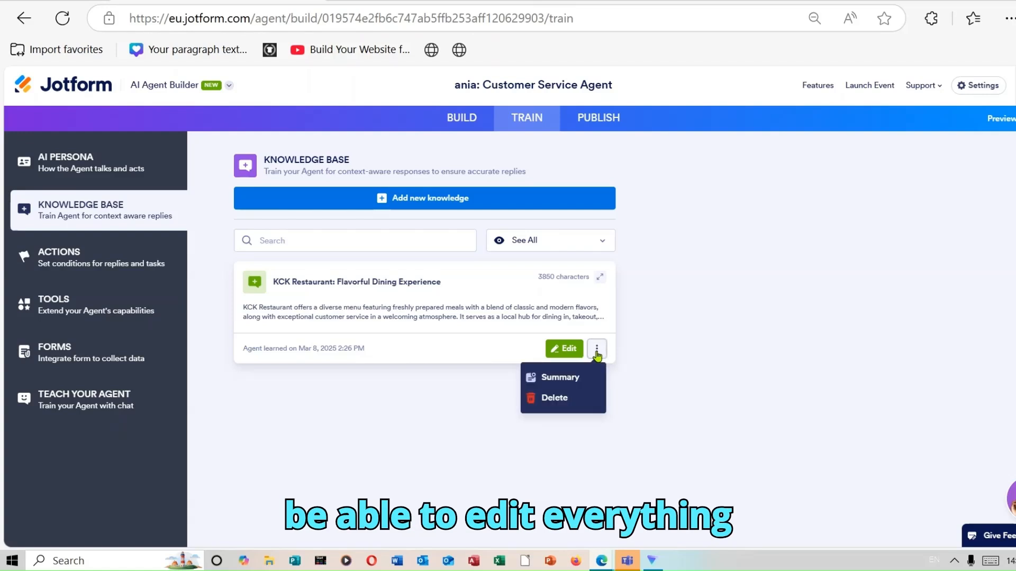
click(568, 350)
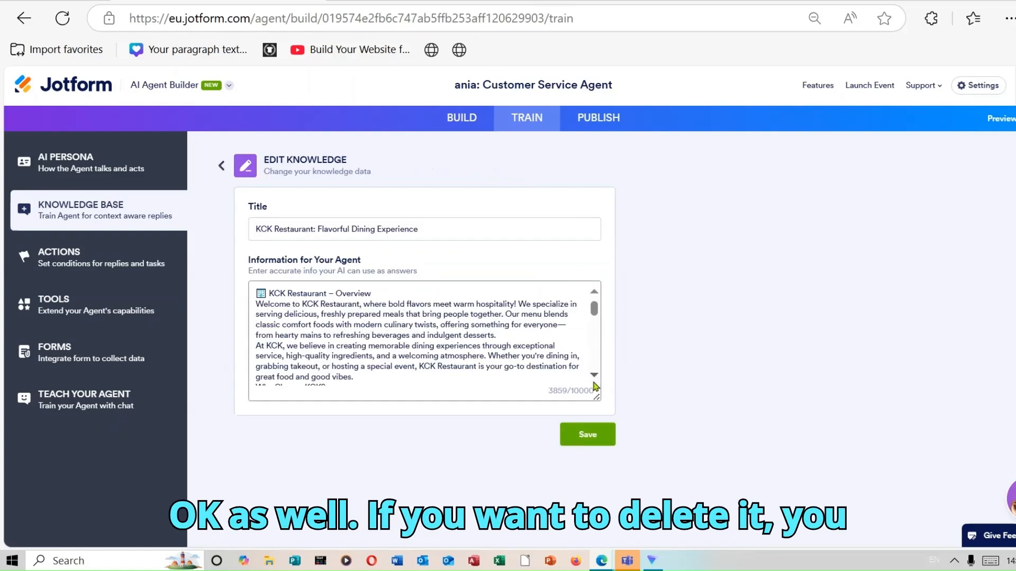
click(597, 353)
click(596, 437)
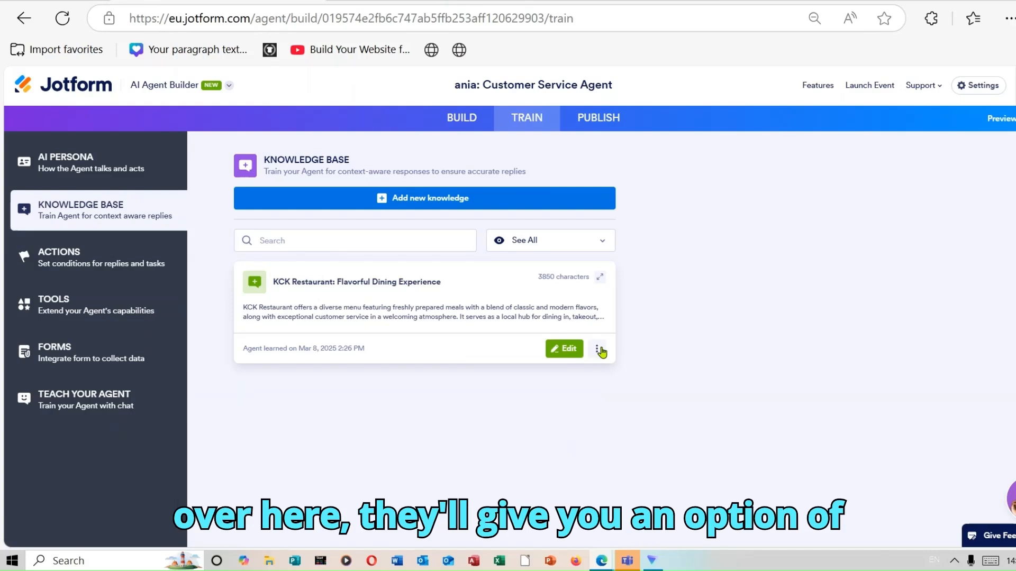
click(599, 350)
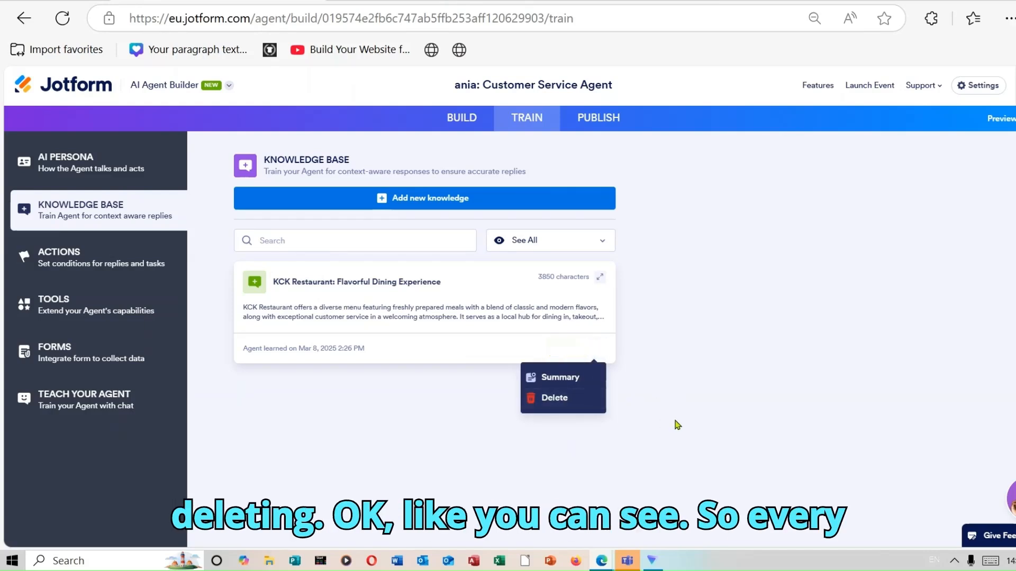
click(715, 314)
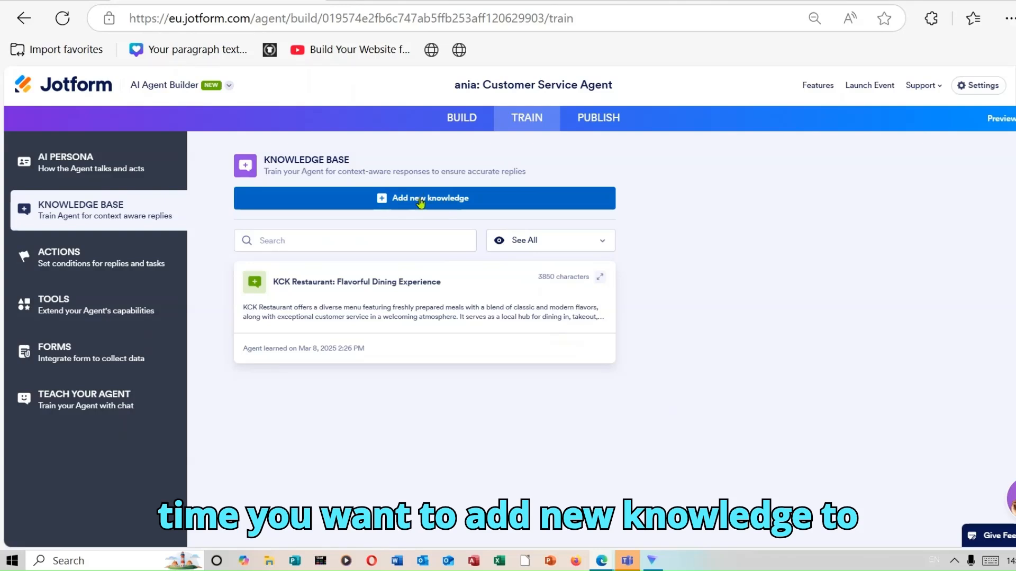
- Start a new question-and-answer knowledge entry and fill its question with "What are KCK Restaurant's opening and closing times?" copied from the AI AGENT Google Doc
click(389, 199)
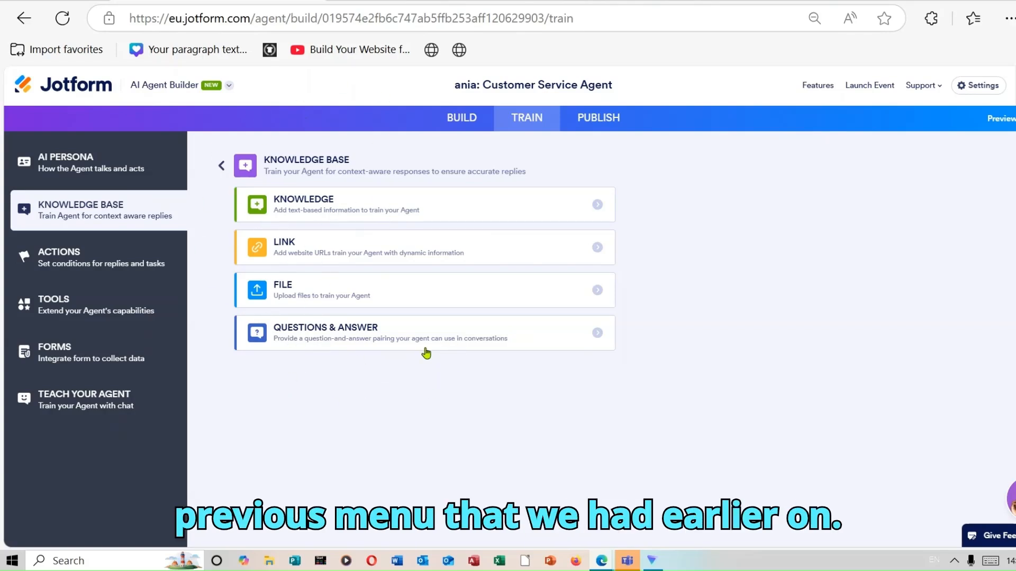
click(403, 333)
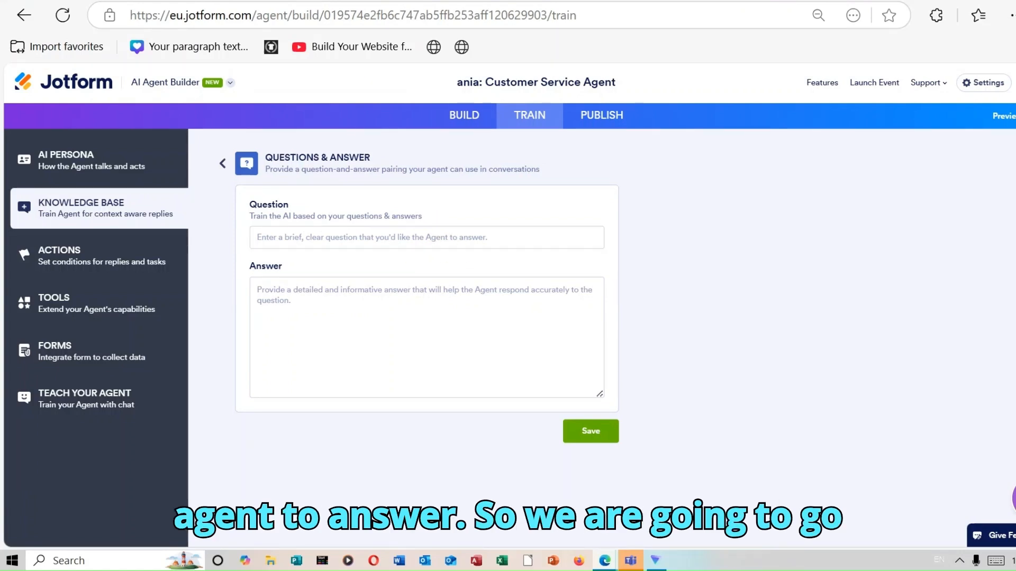
click(582, 1)
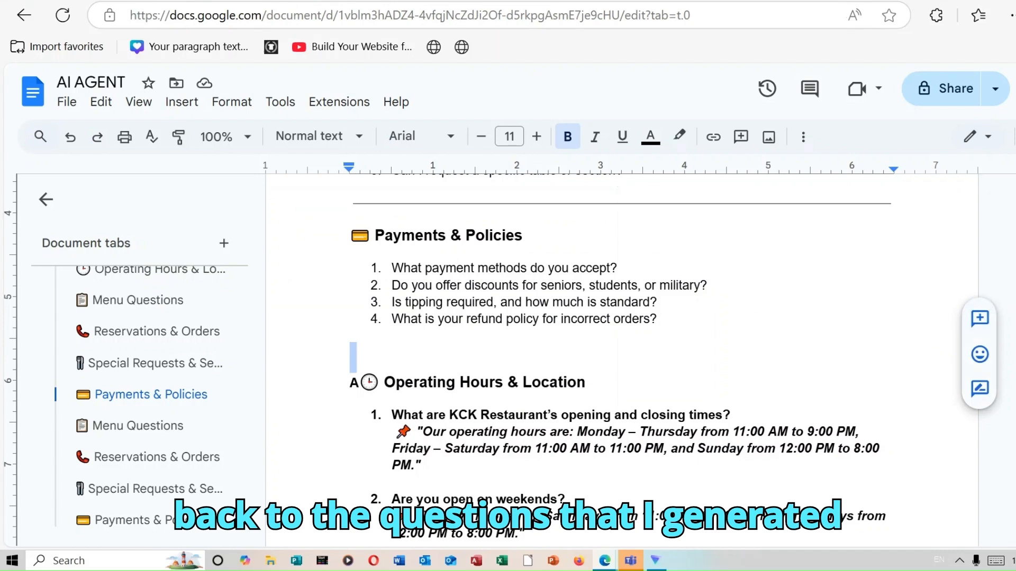
scroll(619, 360, down, 2)
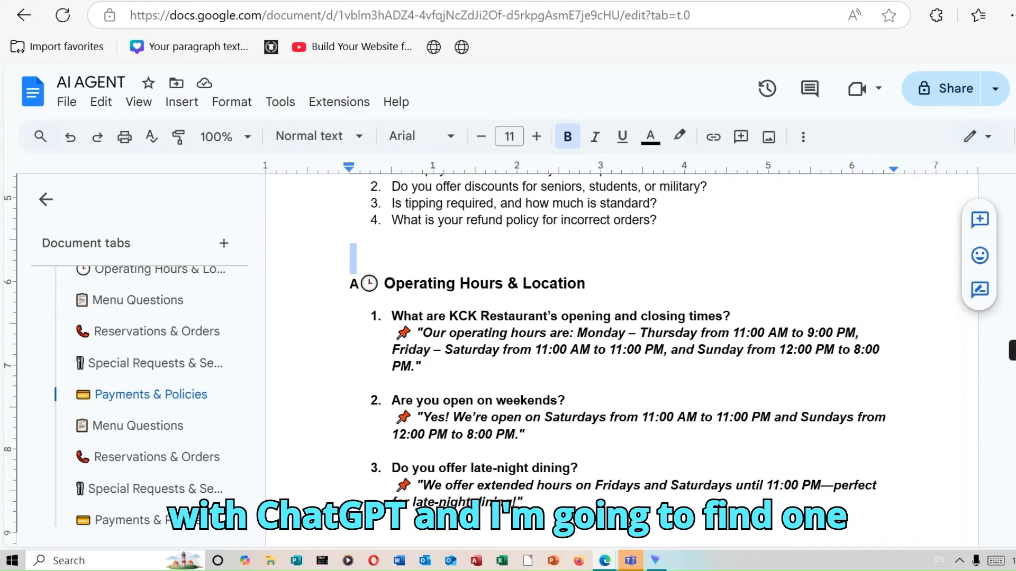
drag(392, 316, 735, 316)
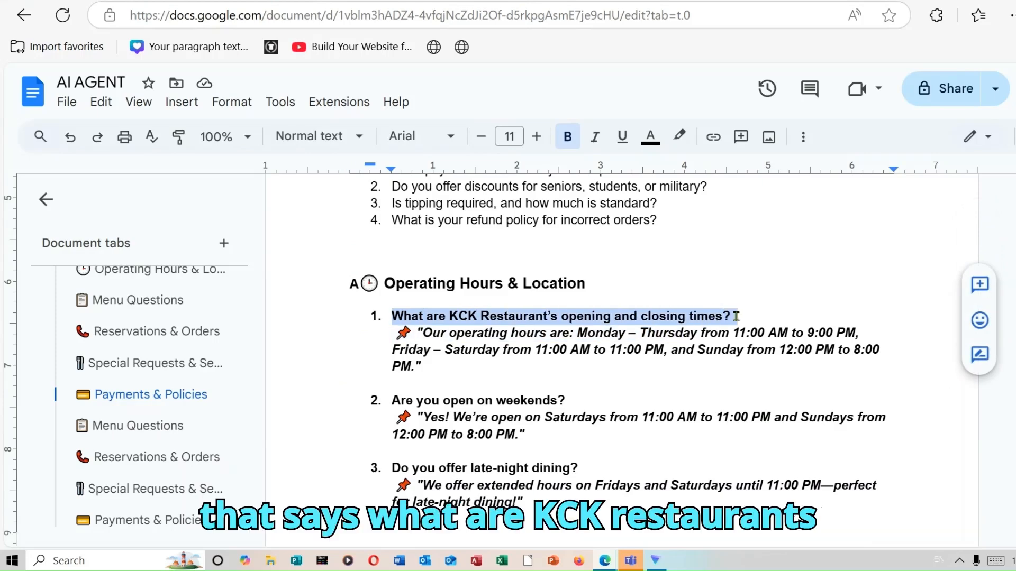
right_click(618, 315)
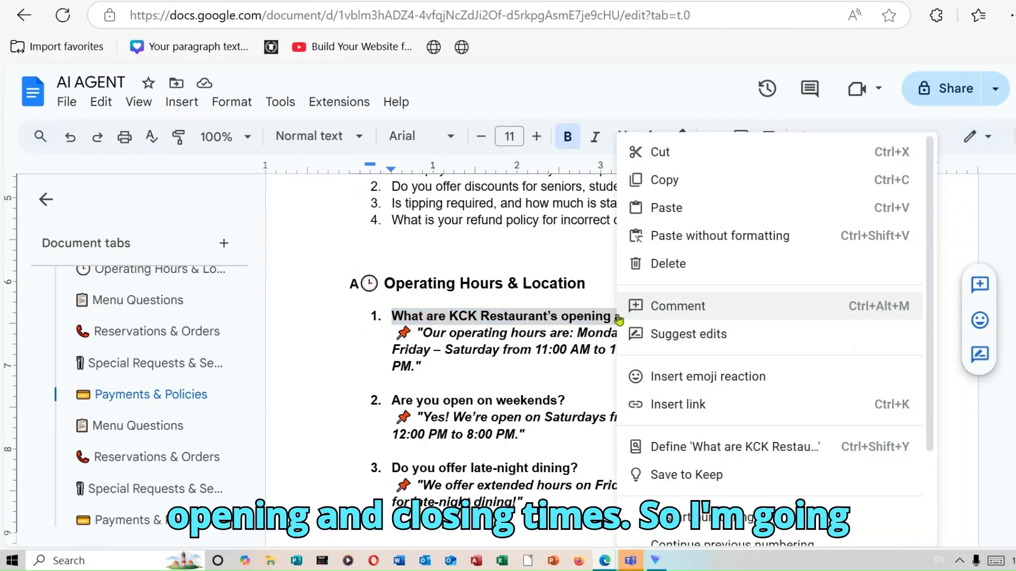
click(692, 182)
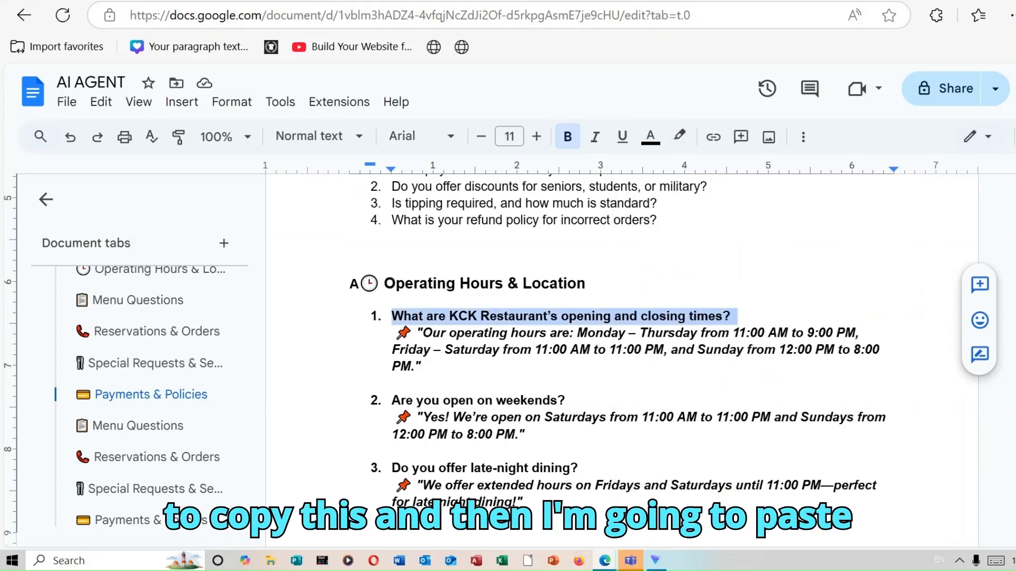
key(ctrl+Tab)
click(319, 239)
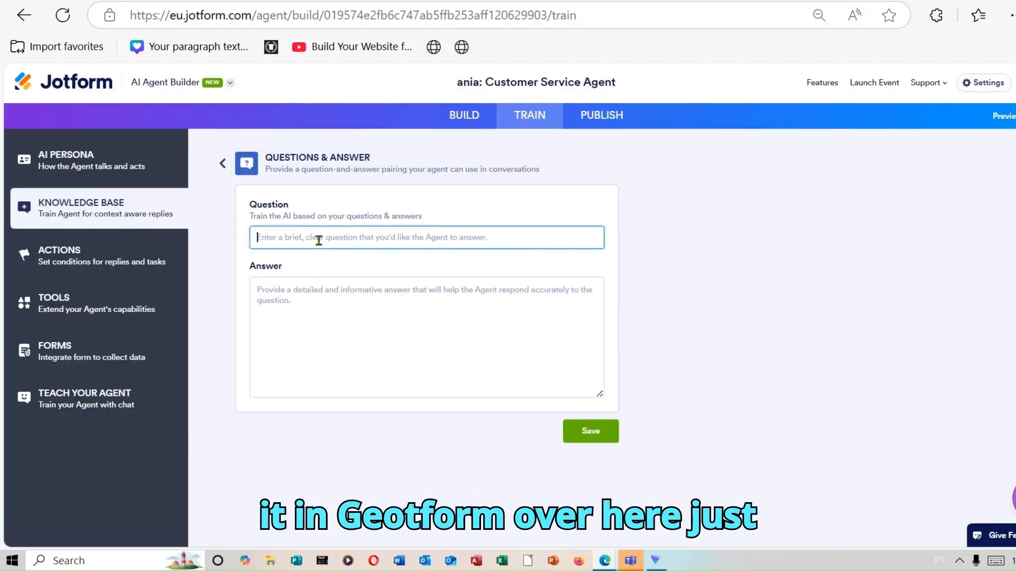
right_click(319, 239)
click(393, 378)
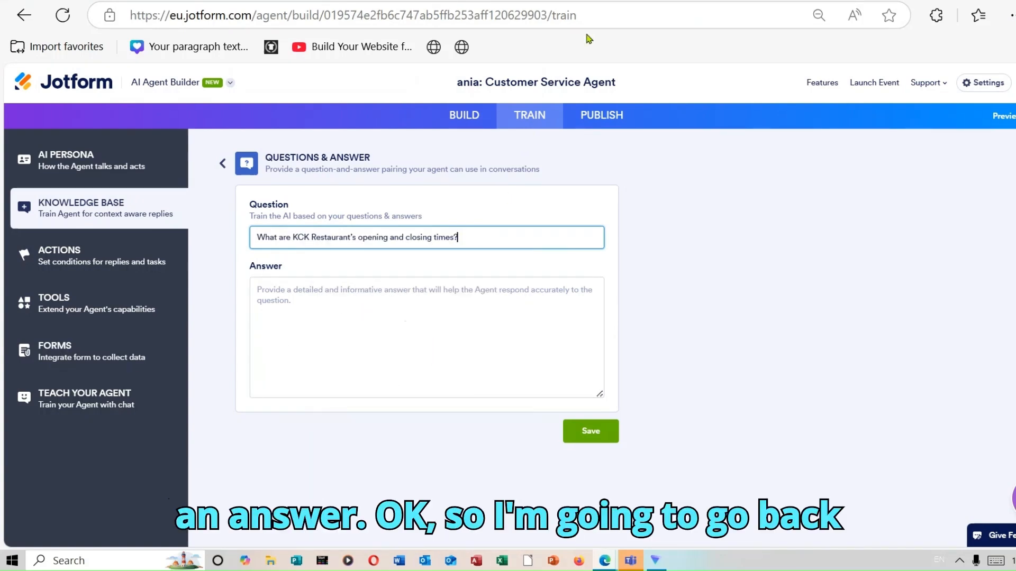
- Copy the operating hours answer for Monday to Sunday from the Google Doc into the entry's answer and save the entry in Jotform
key(ctrl+Tab)
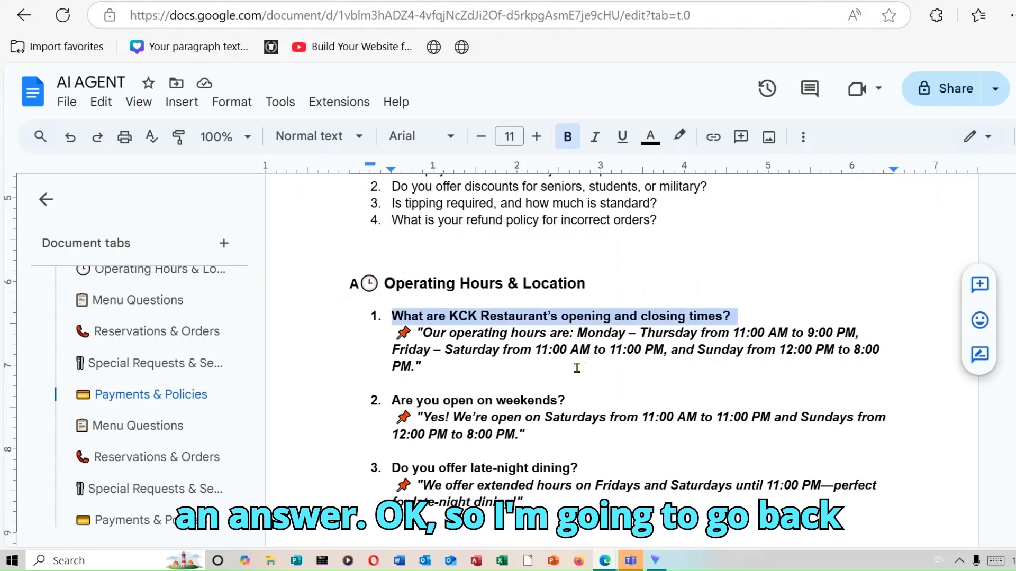
drag(393, 339, 546, 373)
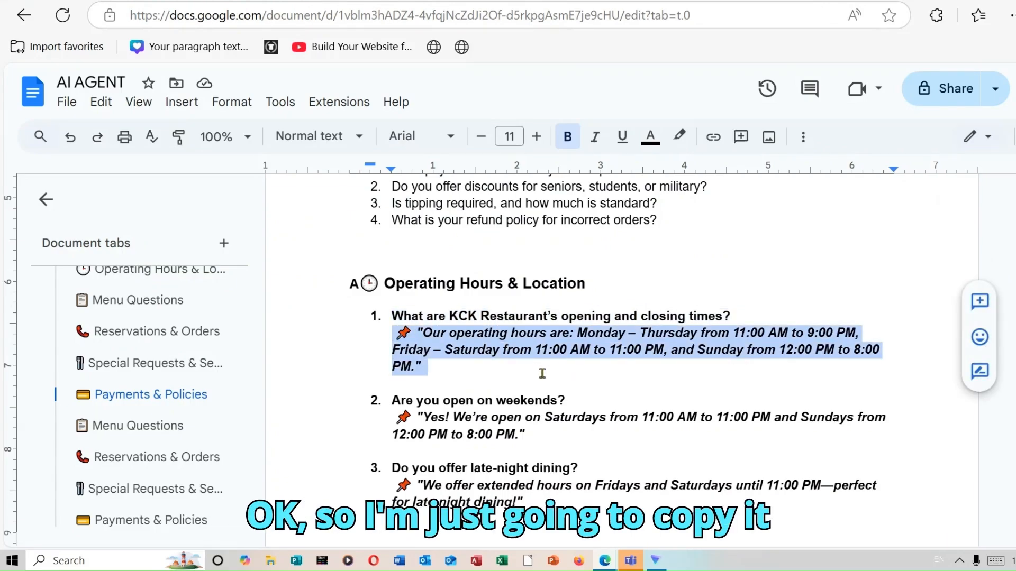
right_click(563, 331)
click(634, 189)
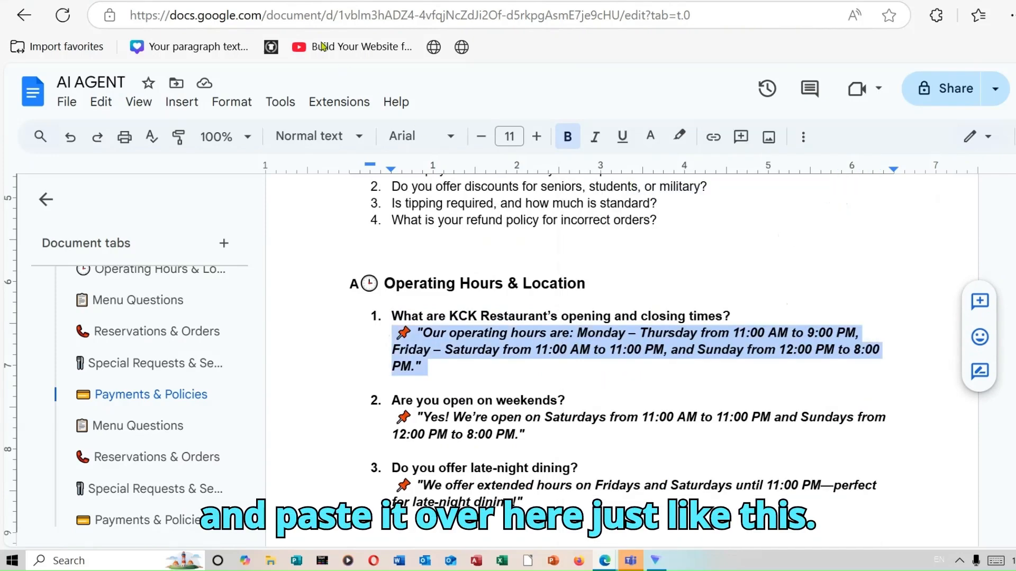
key(ctrl+Tab)
click(340, 316)
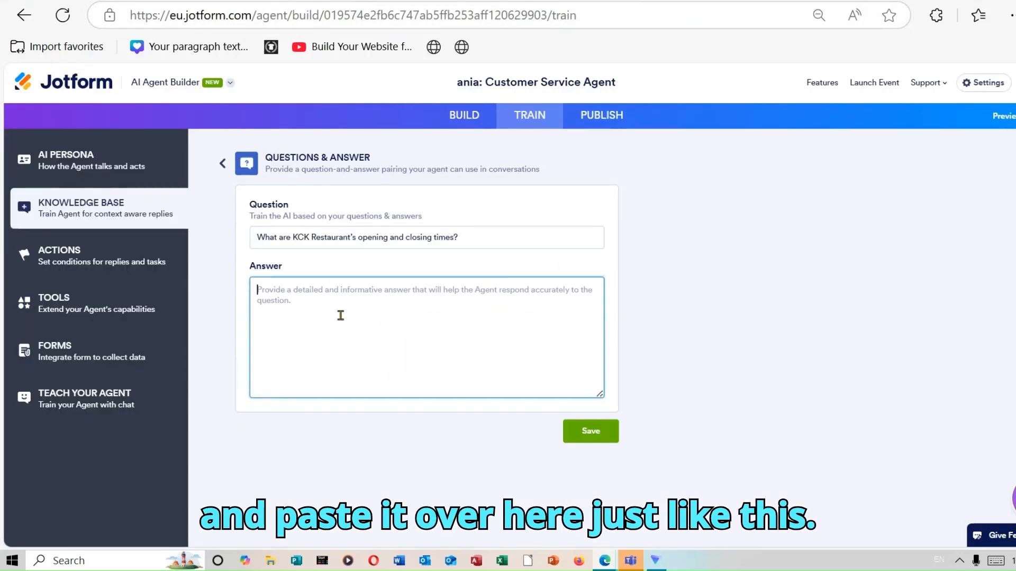
right_click(341, 315)
click(387, 148)
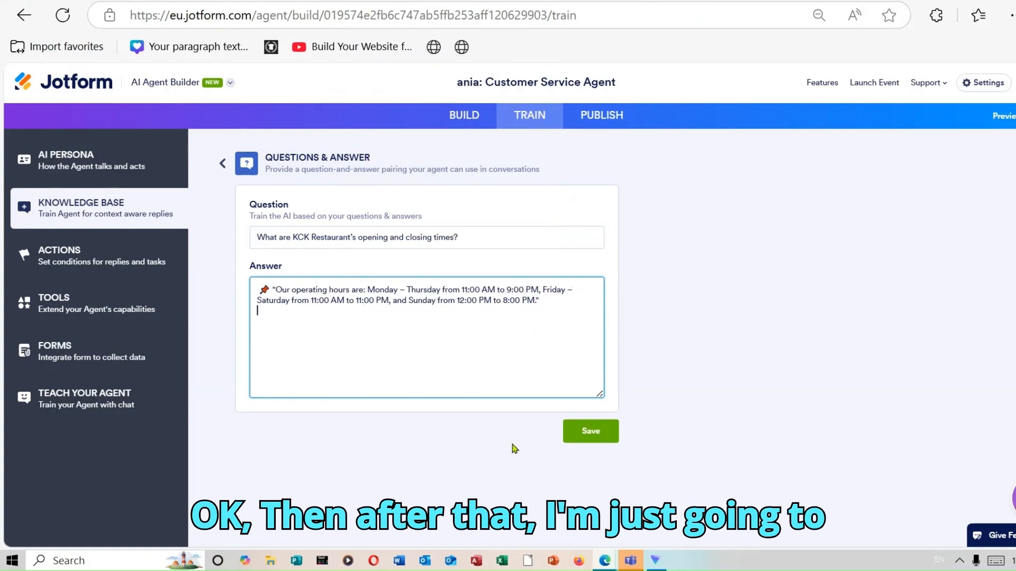
click(596, 432)
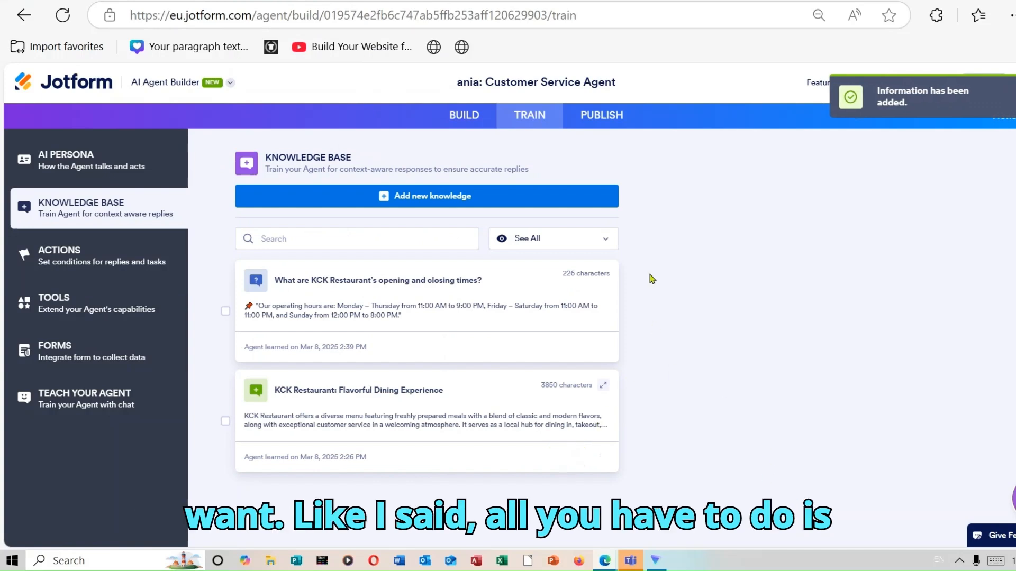
- Start another question-and-answer entry and fill its question with "Are you open on weekends?" copied from the Google Doc
click(469, 197)
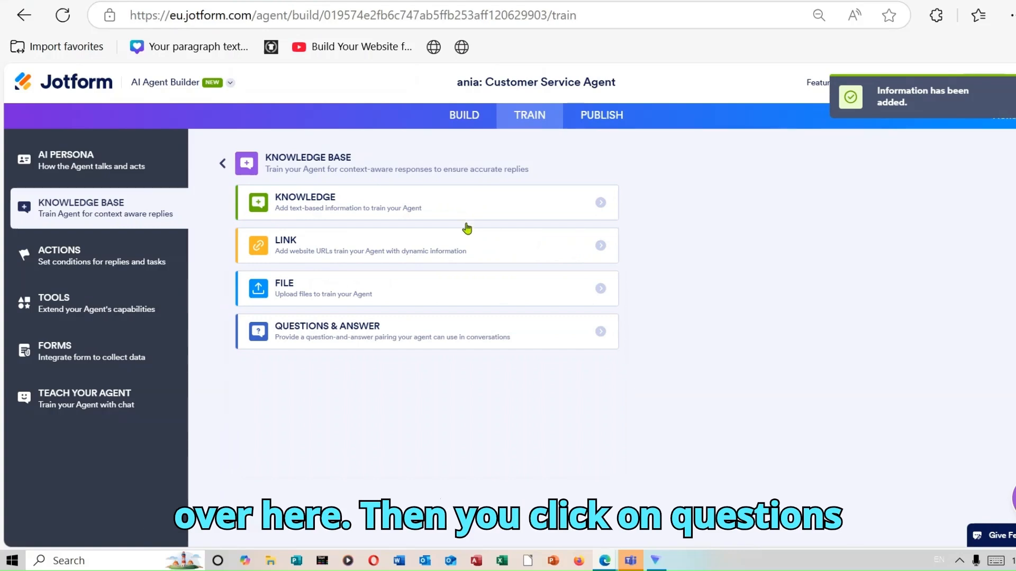
click(403, 337)
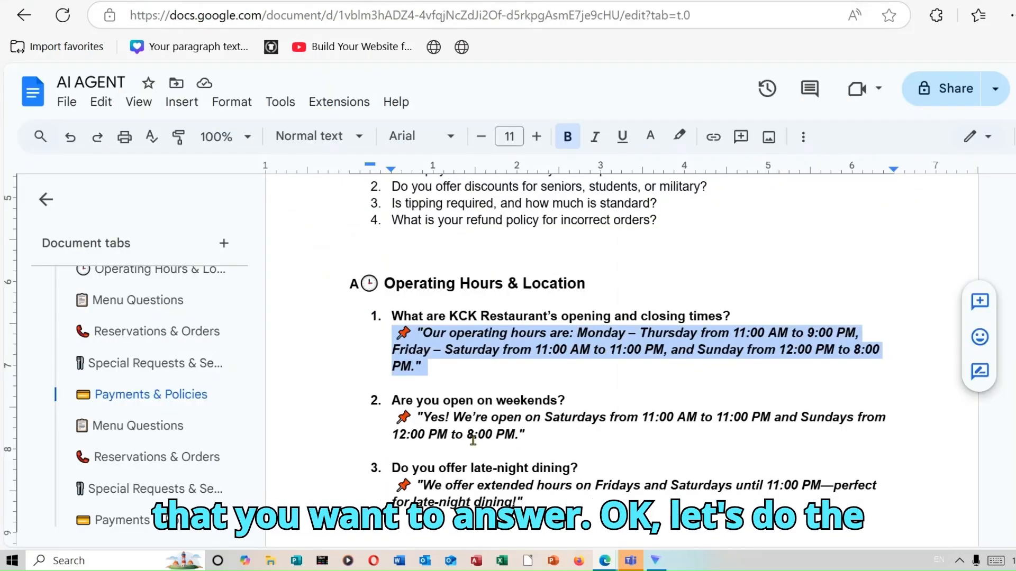
drag(389, 401, 572, 398)
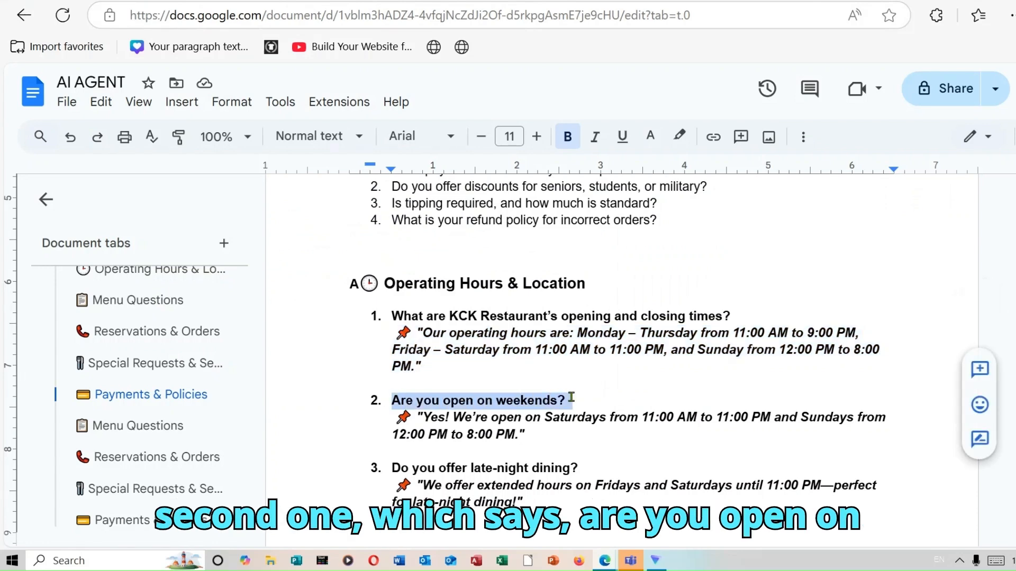
right_click(527, 406)
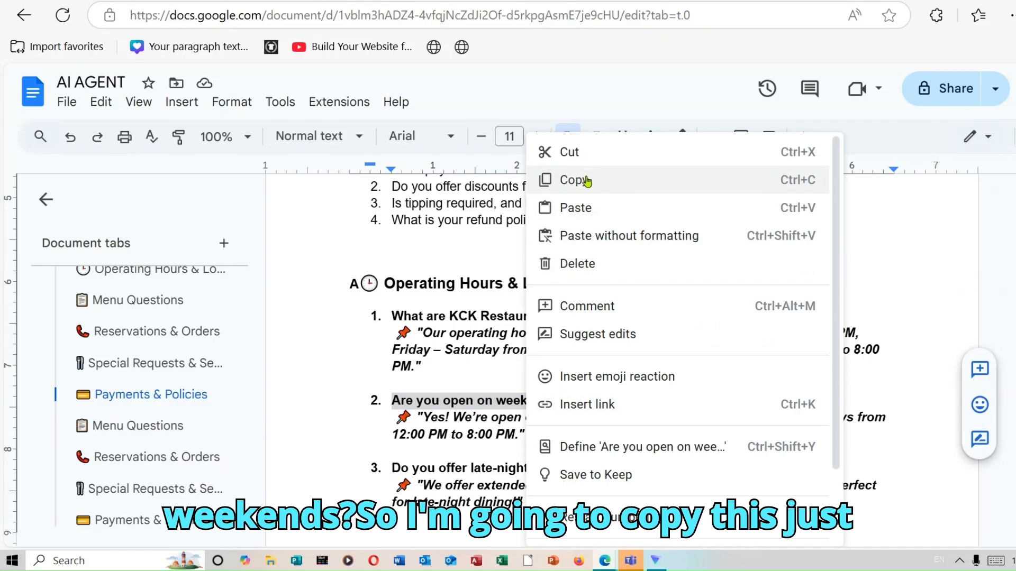
click(587, 179)
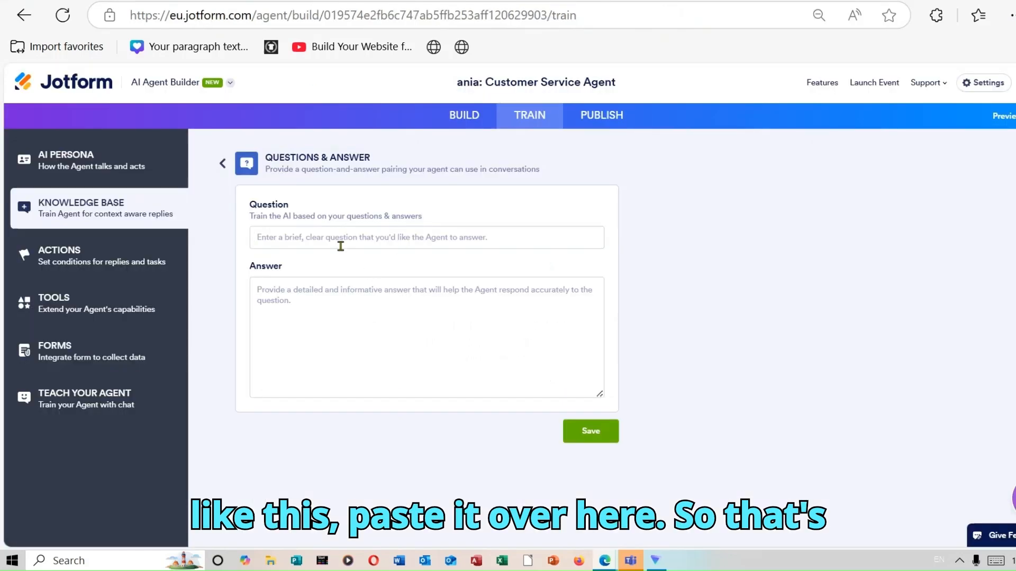
click(318, 236)
right_click(318, 238)
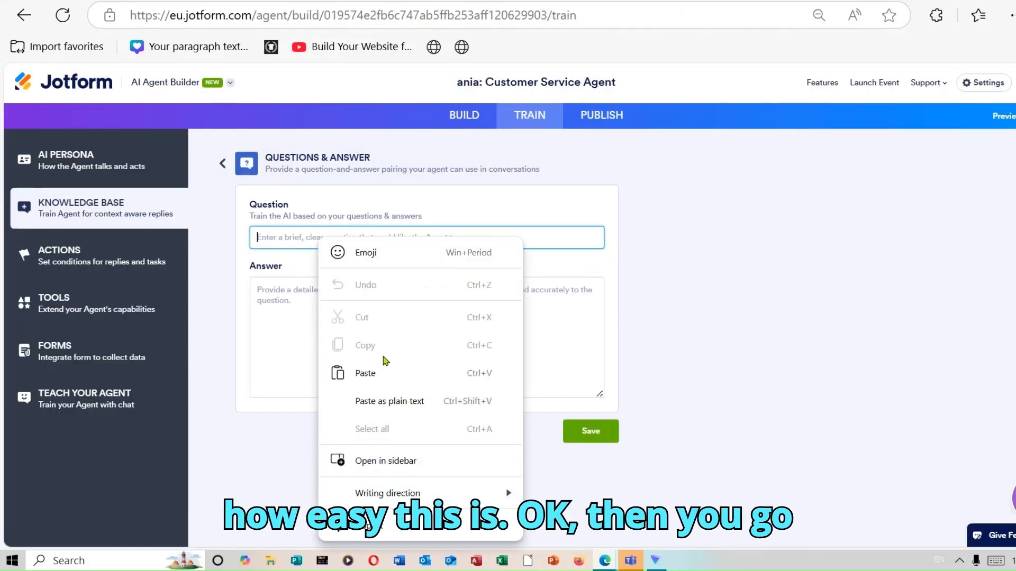
click(378, 373)
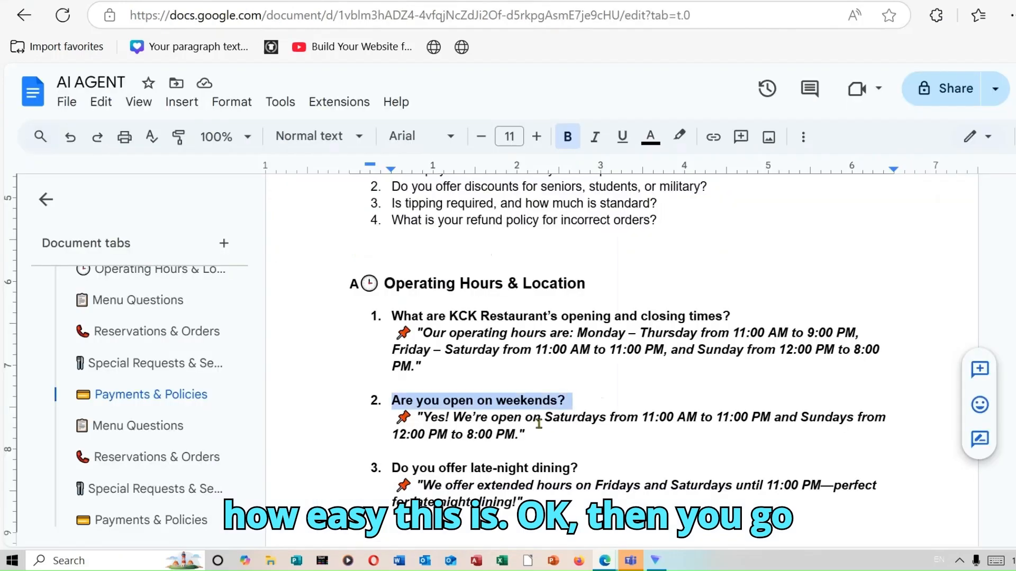
- Copy the Saturday and Sunday opening hours answer from the Google Doc into the weekend question's answer and save the entry
drag(401, 418, 527, 455)
right_click(519, 432)
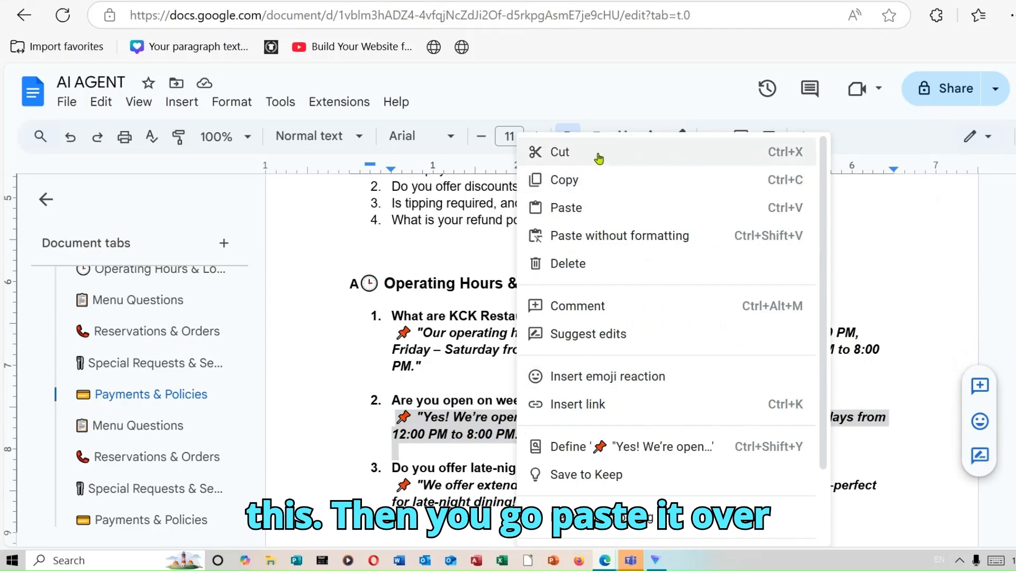
click(575, 187)
click(317, 1)
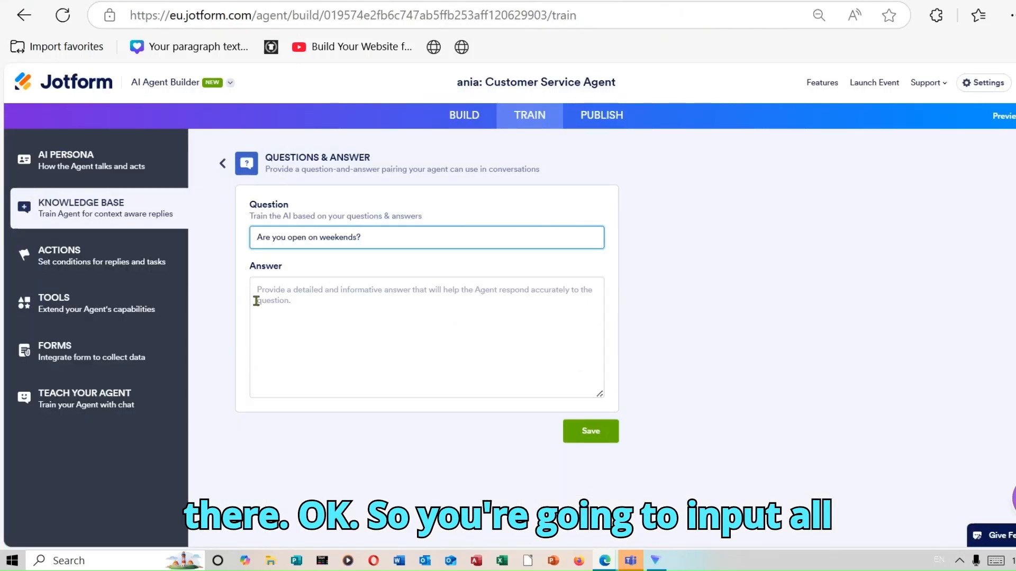
click(295, 311)
right_click(296, 310)
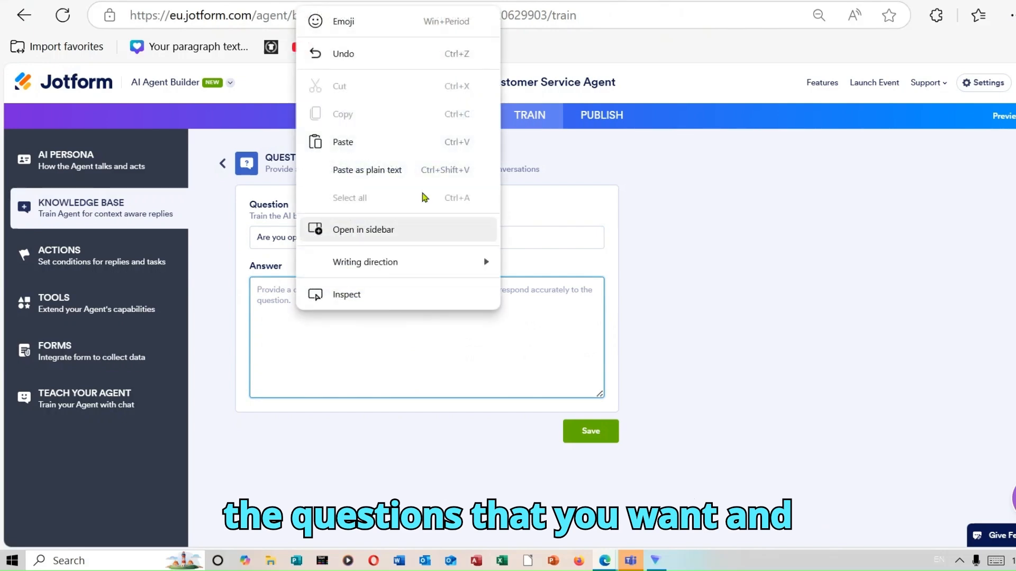
click(356, 143)
click(599, 437)
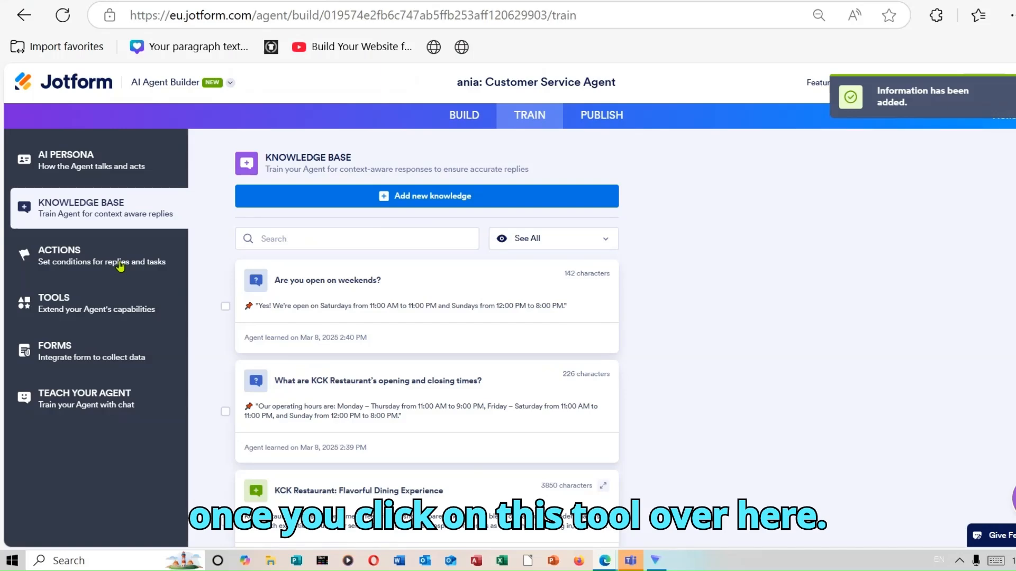
- Open the agent's actions page and set the triggering condition to "User sentiment is"
click(120, 266)
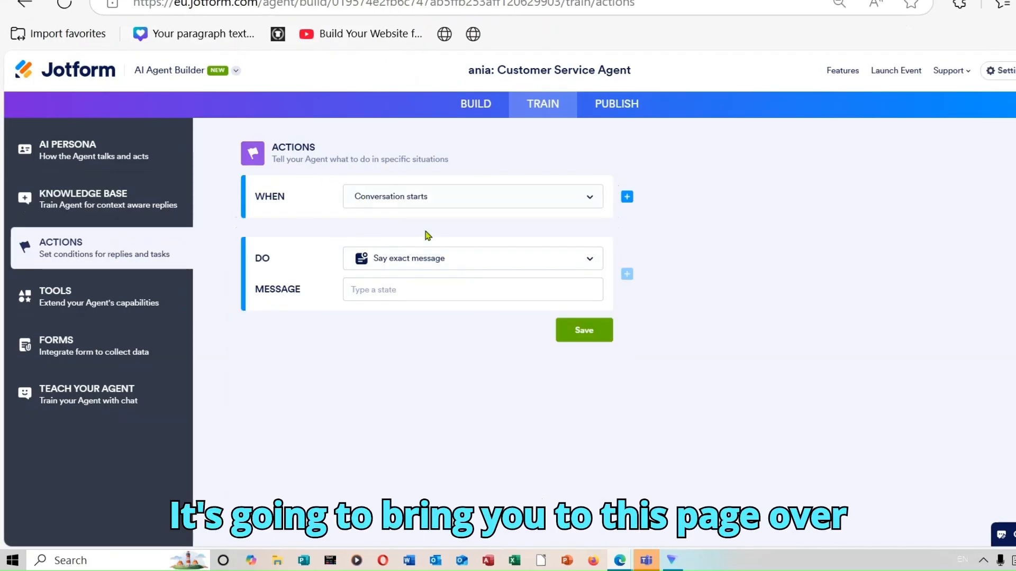
click(591, 200)
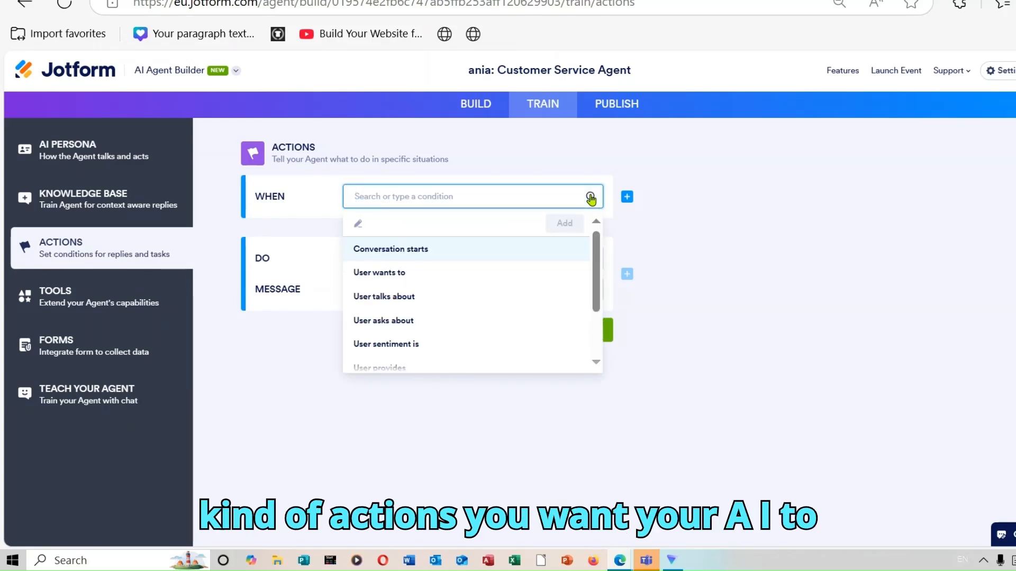
click(498, 347)
click(424, 227)
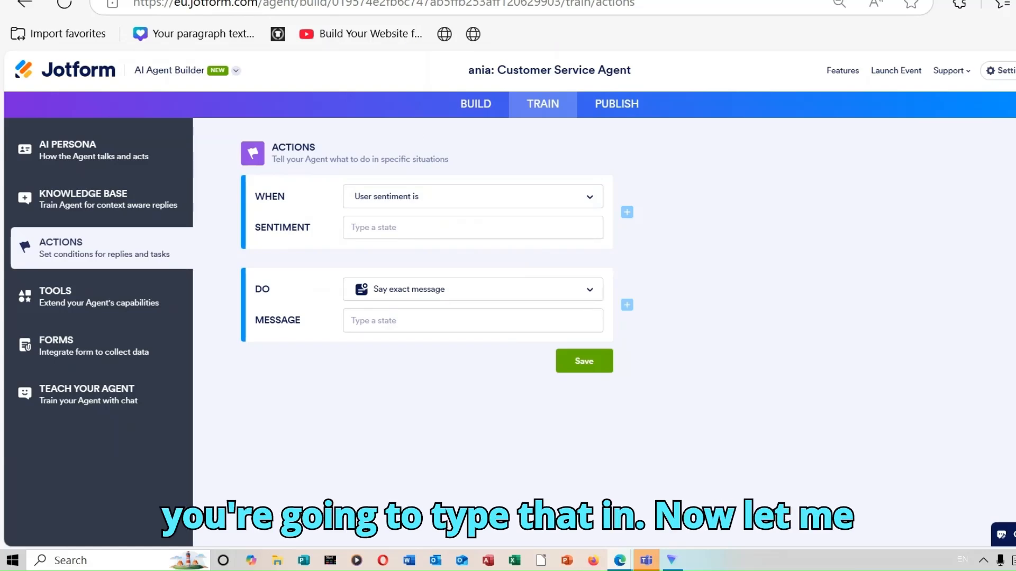
- Copy "I received the wrong order." from the user sentiment table in the Google Doc and enter it as the condition's sentiment in Jotform
key(ctrl+Tab)
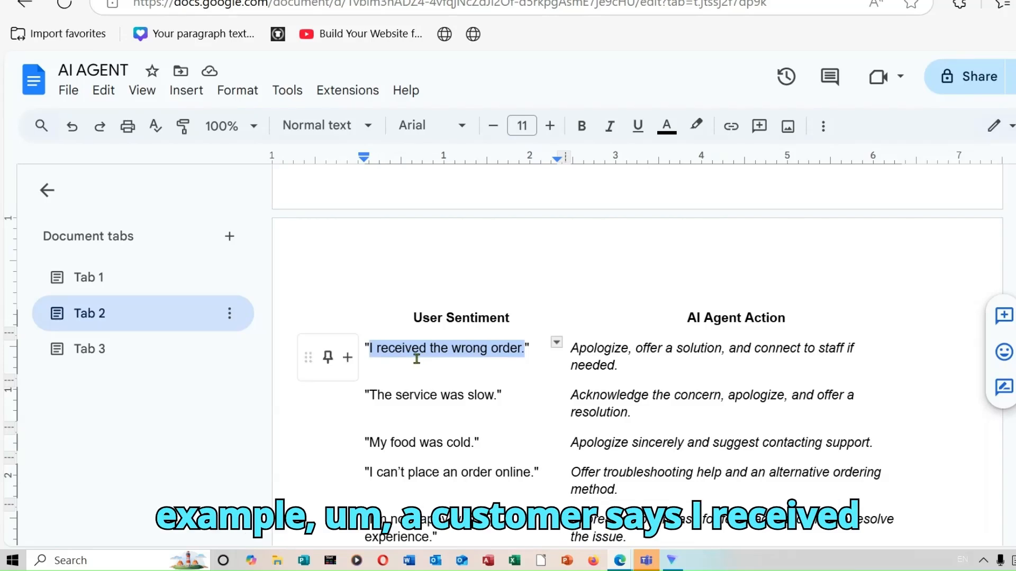
right_click(441, 350)
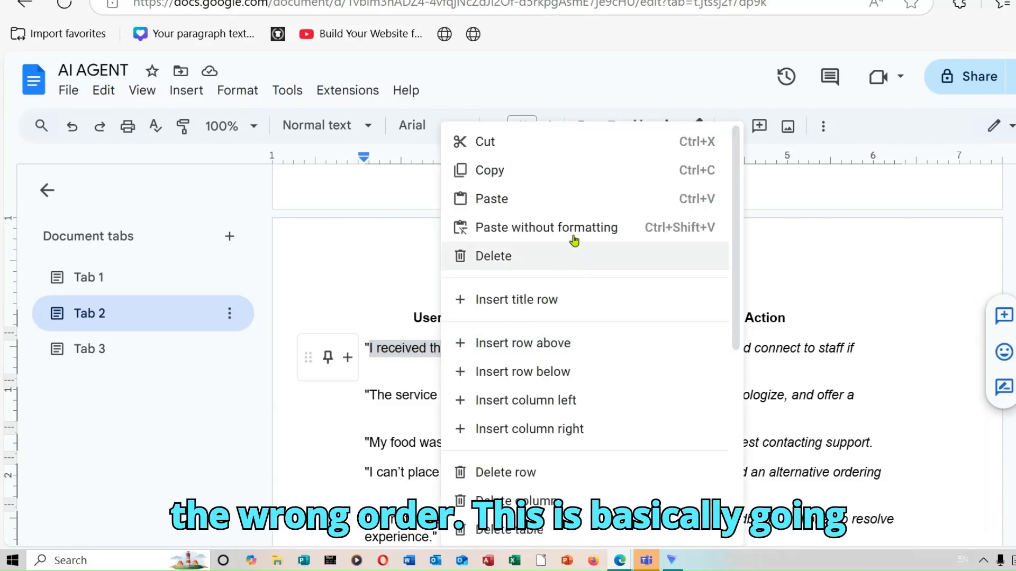
click(516, 183)
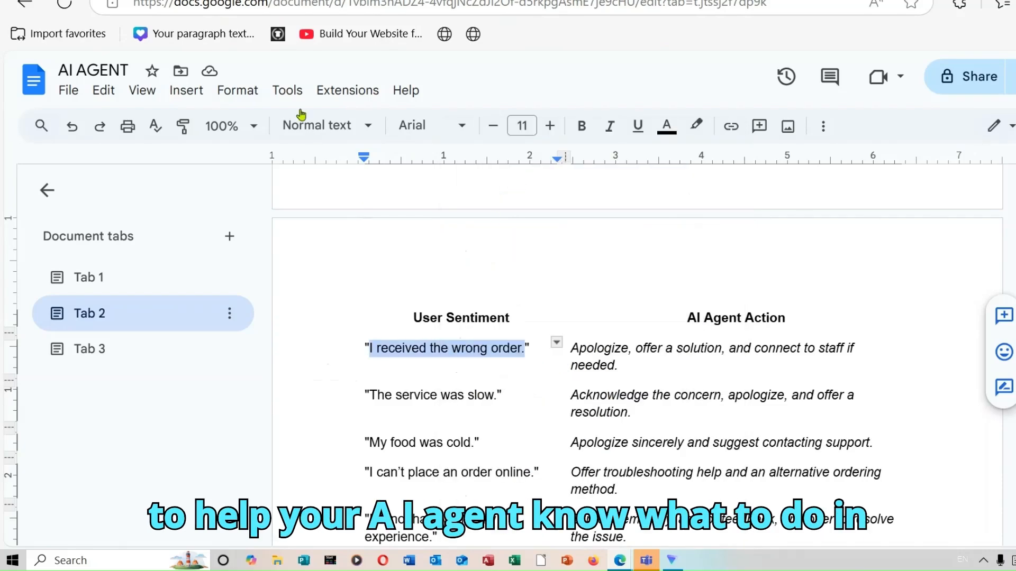
click(244, 0)
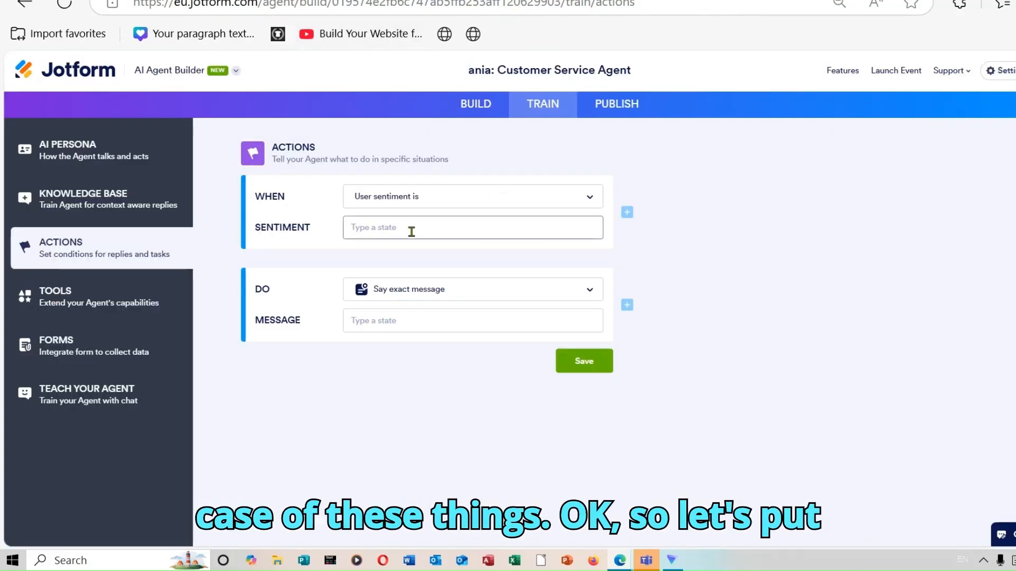
click(406, 229)
right_click(406, 228)
click(476, 365)
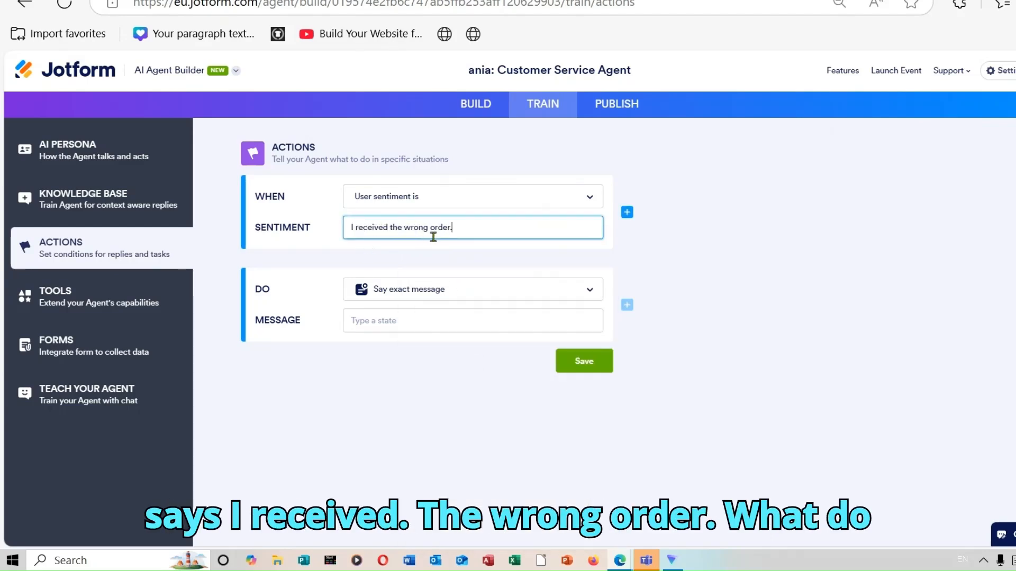
- Try Send email as the response action for the wrong-order sentiment, and switch the action back to Say exact message
click(589, 299)
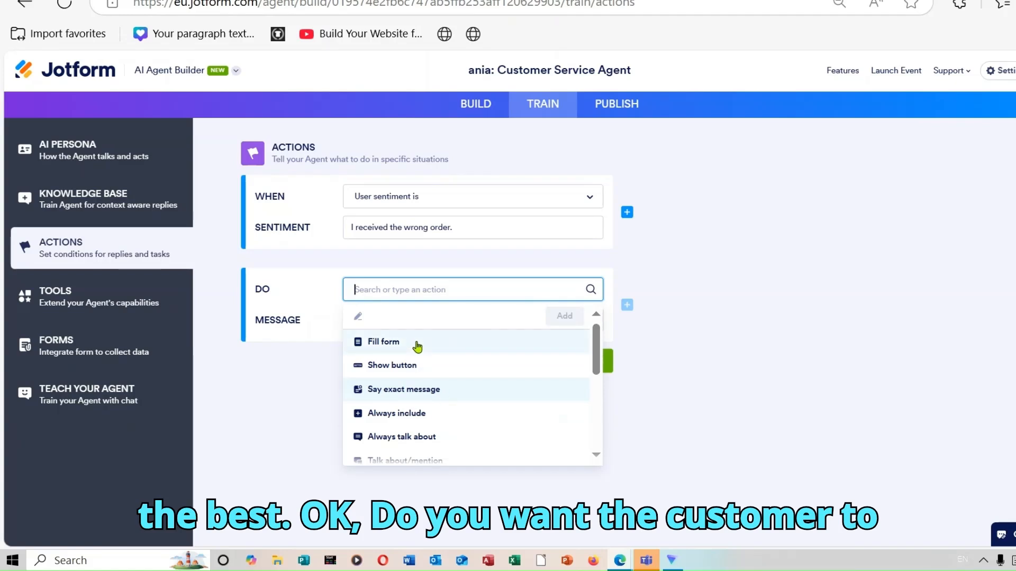
drag(595, 356, 595, 373)
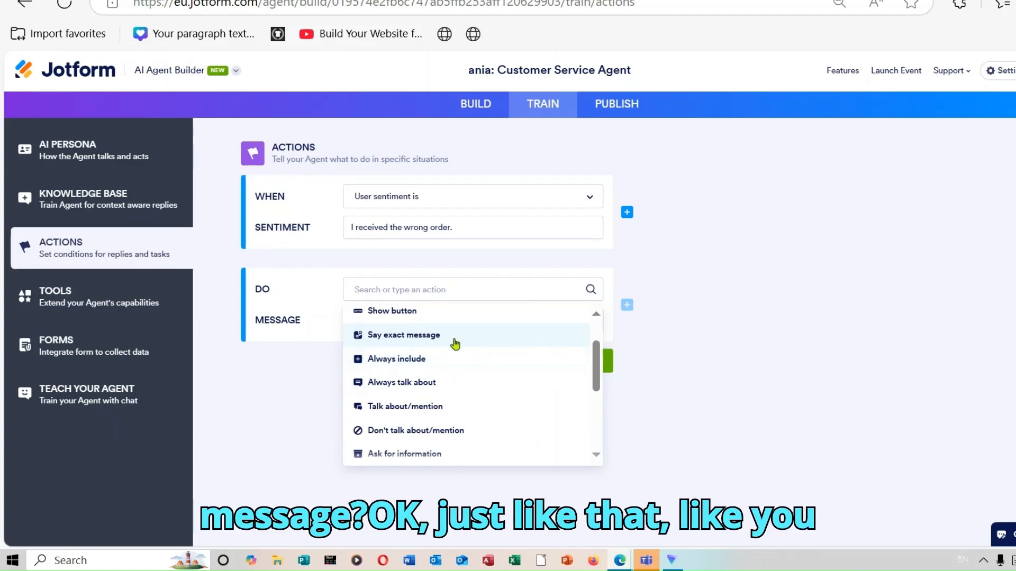
drag(599, 372, 558, 408)
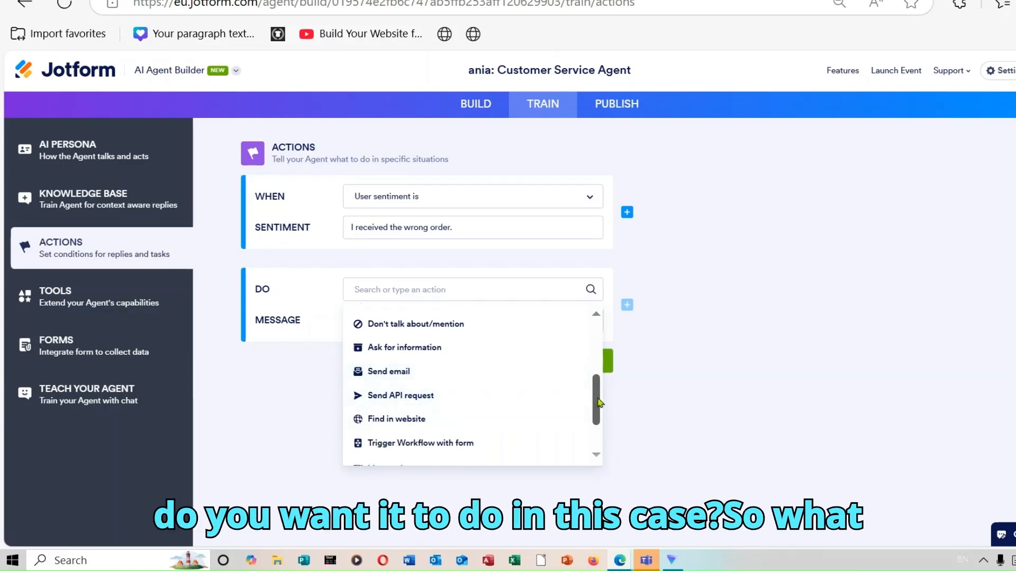
mouse_move(600, 404)
mouse_down()
mouse_move(600, 386)
mouse_move(599, 397)
mouse_up()
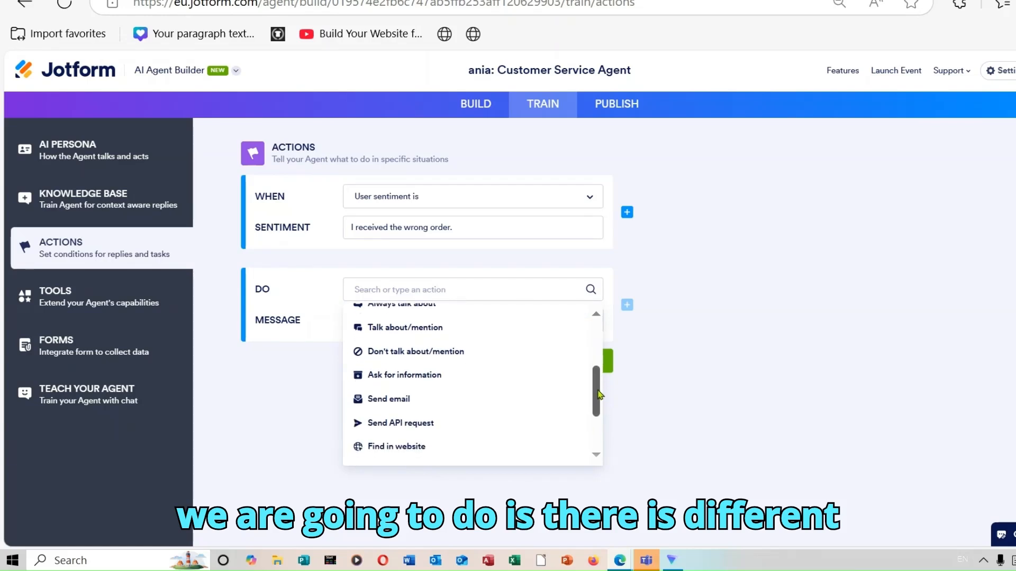
click(425, 400)
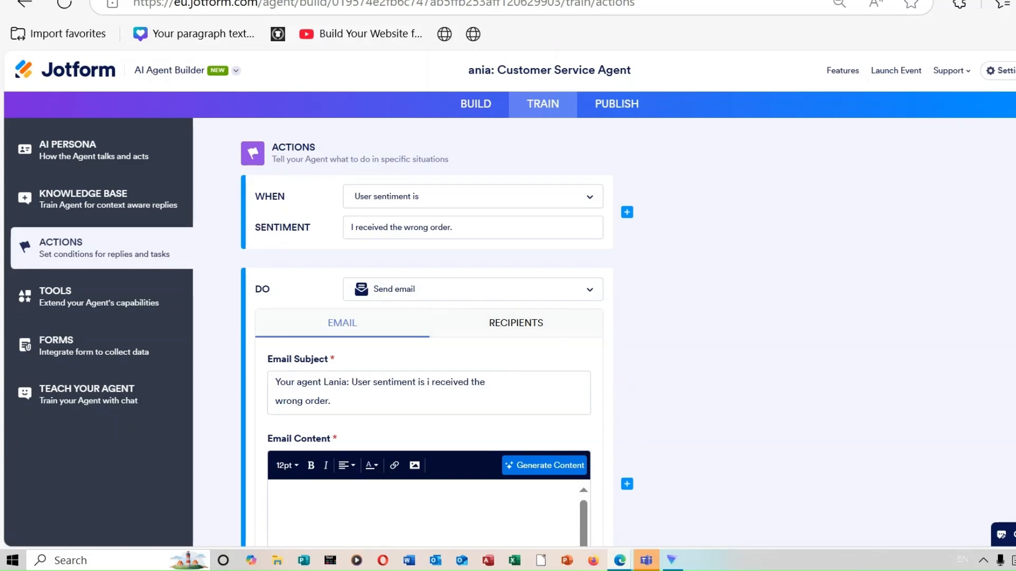
scroll(511, 366, down, 3)
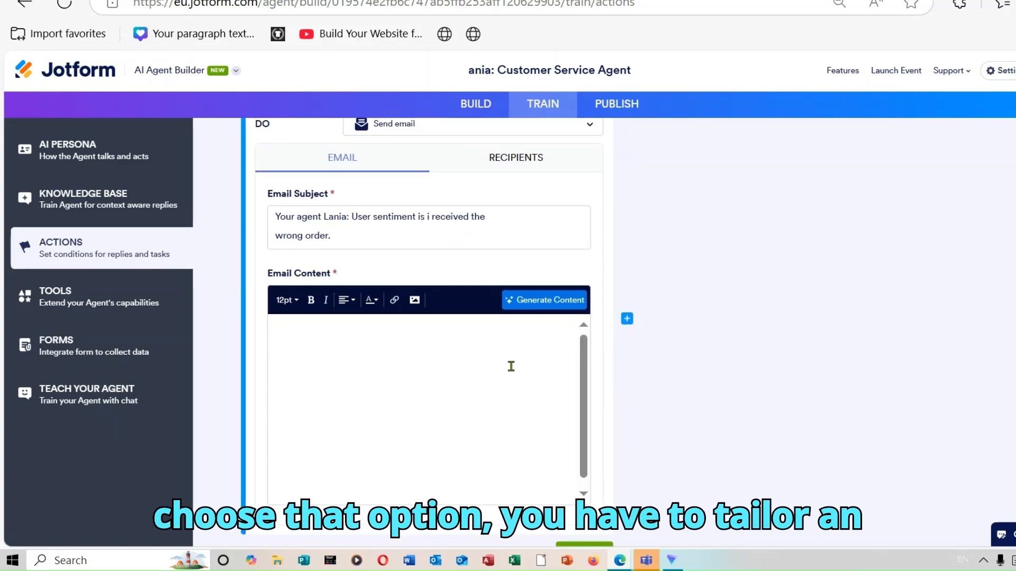
click(581, 445)
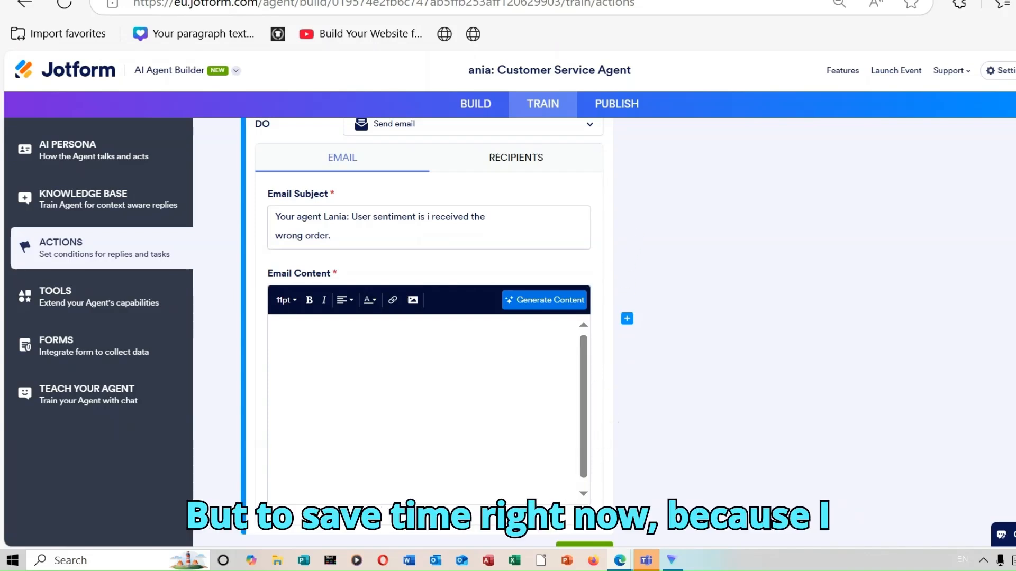
scroll(764, 249, up, 2)
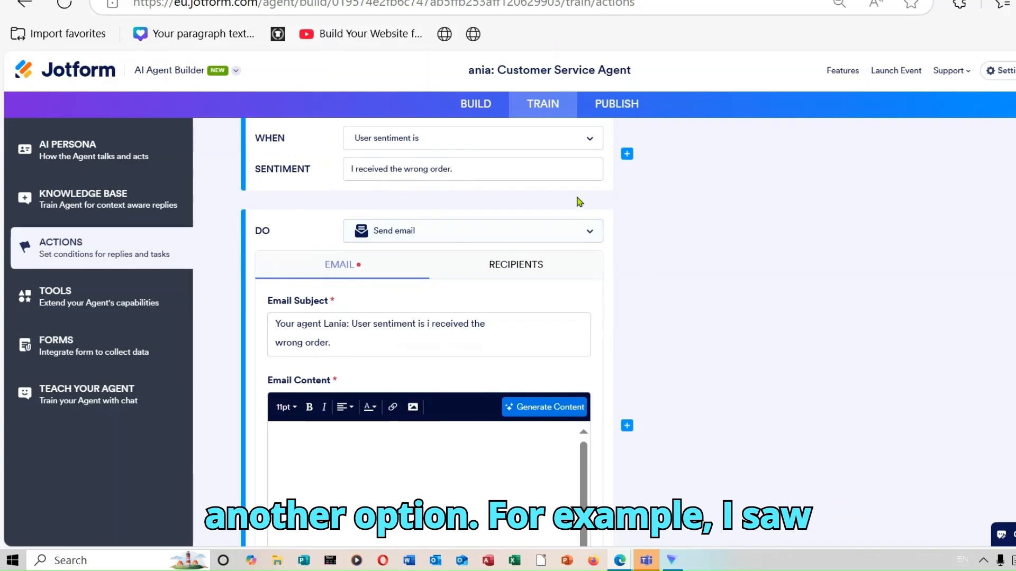
click(589, 231)
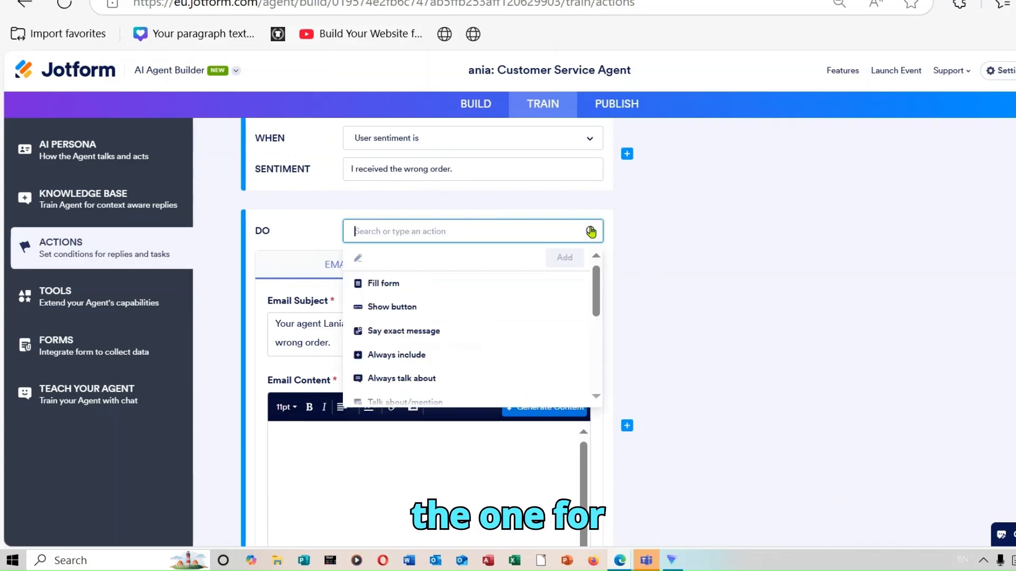
click(476, 332)
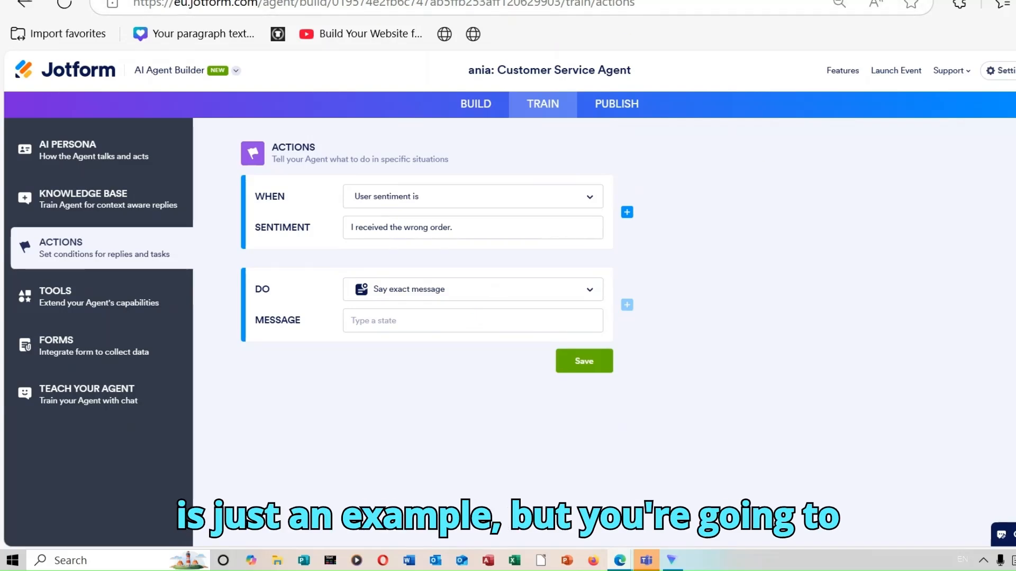
- Copy "Apologize, offer a solution, and connect to staff if needed." from the Google Doc's wrong-order row into the action's message in Jotform
key(ctrl+Tab)
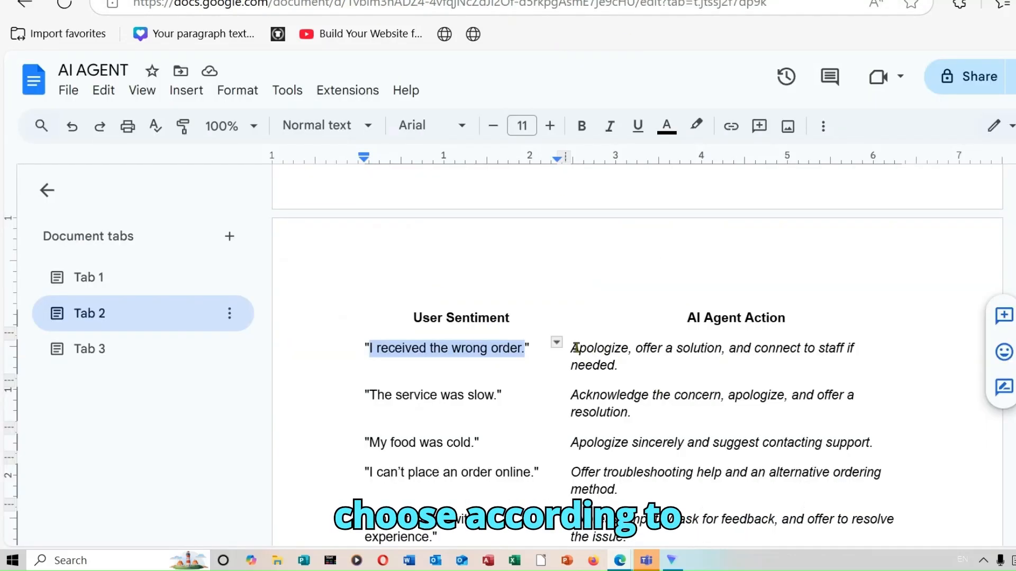
drag(576, 348, 603, 347)
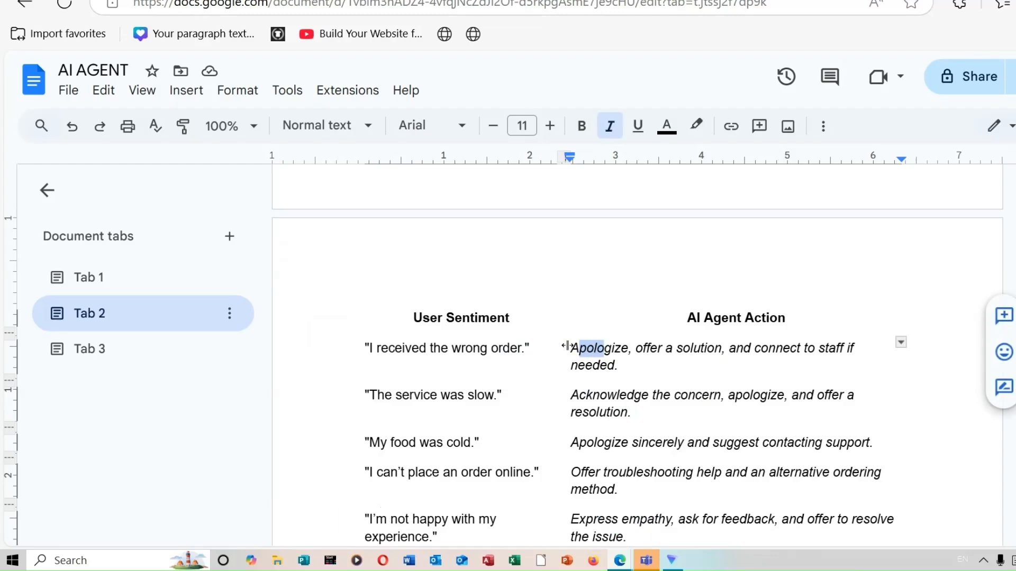
click(567, 346)
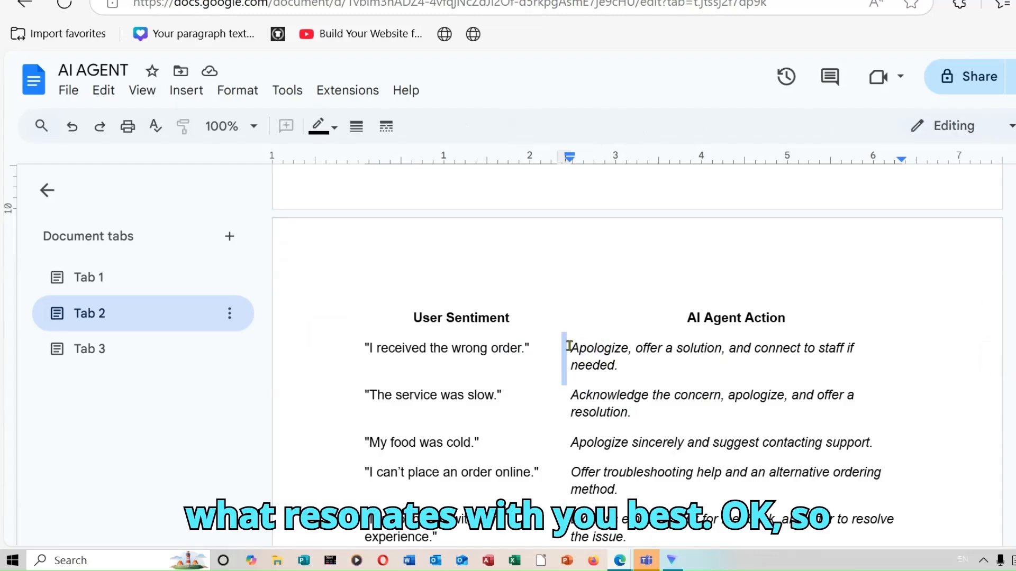
click(571, 346)
drag(571, 346, 655, 374)
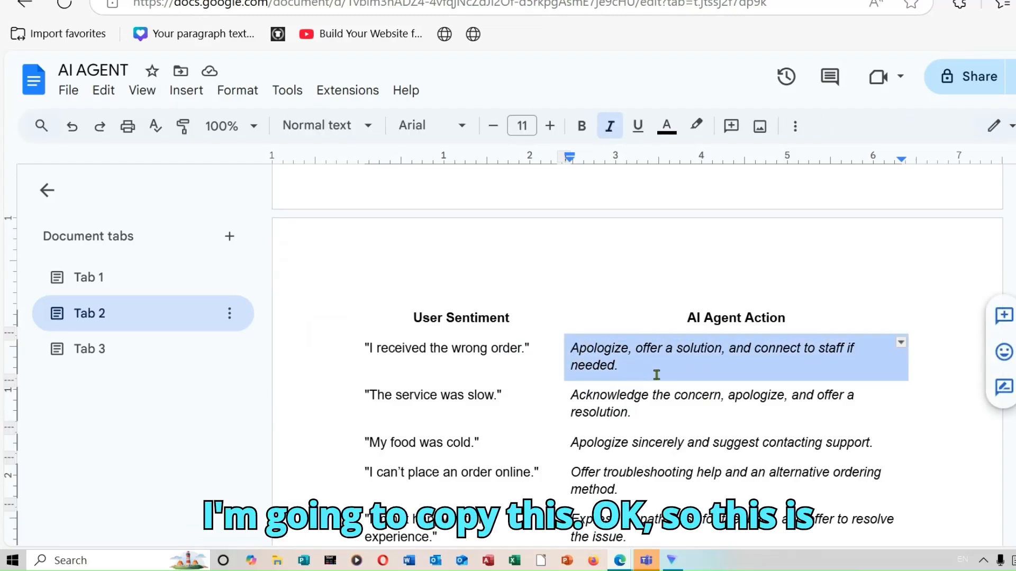
right_click(646, 361)
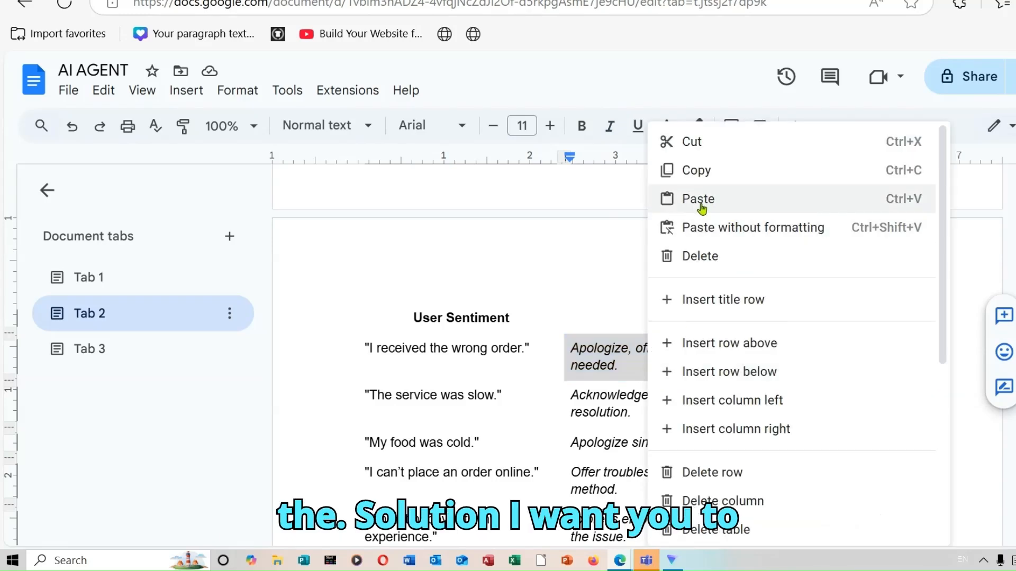
click(697, 170)
click(371, 0)
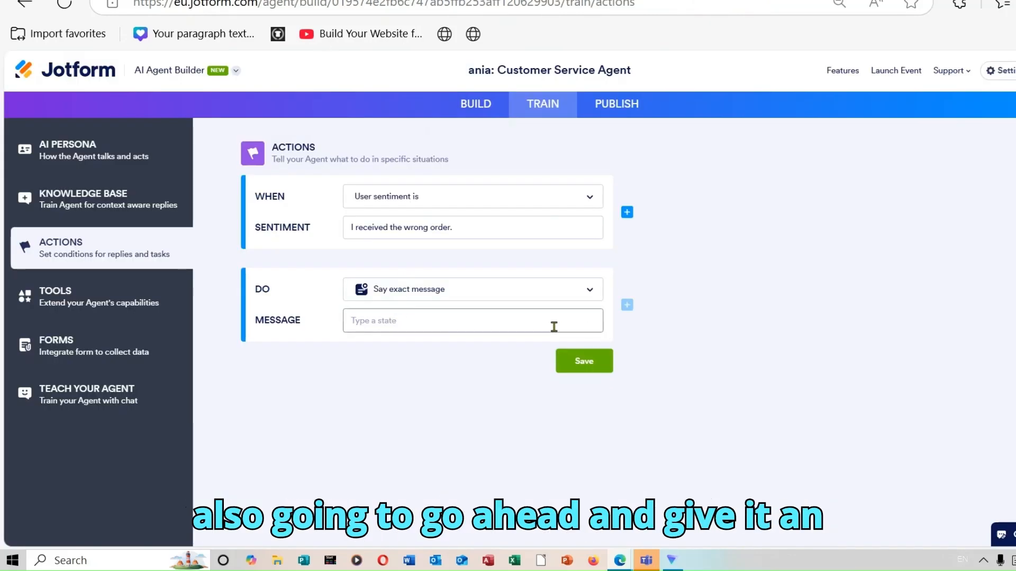
click(493, 324)
right_click(492, 323)
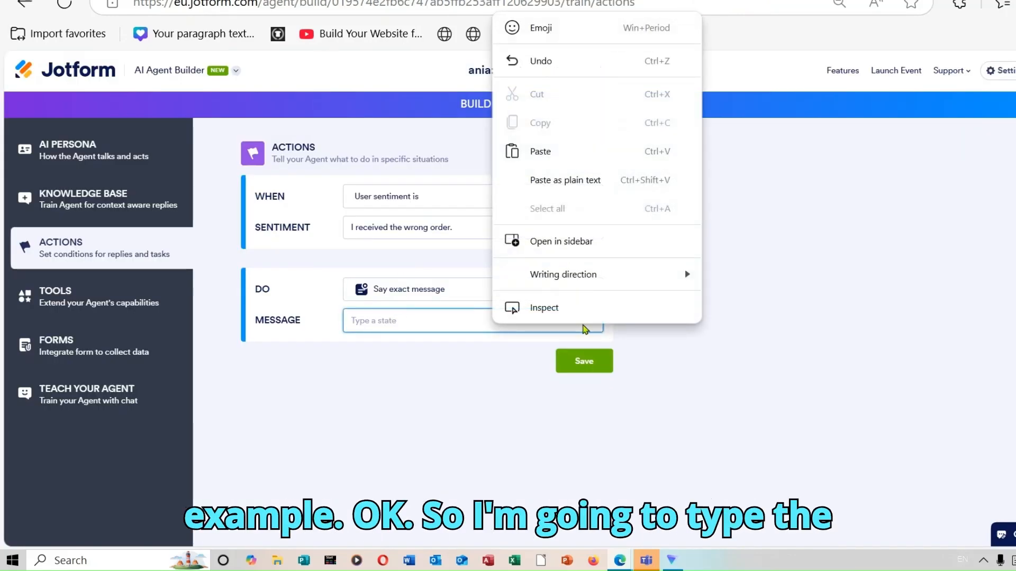
click(556, 153)
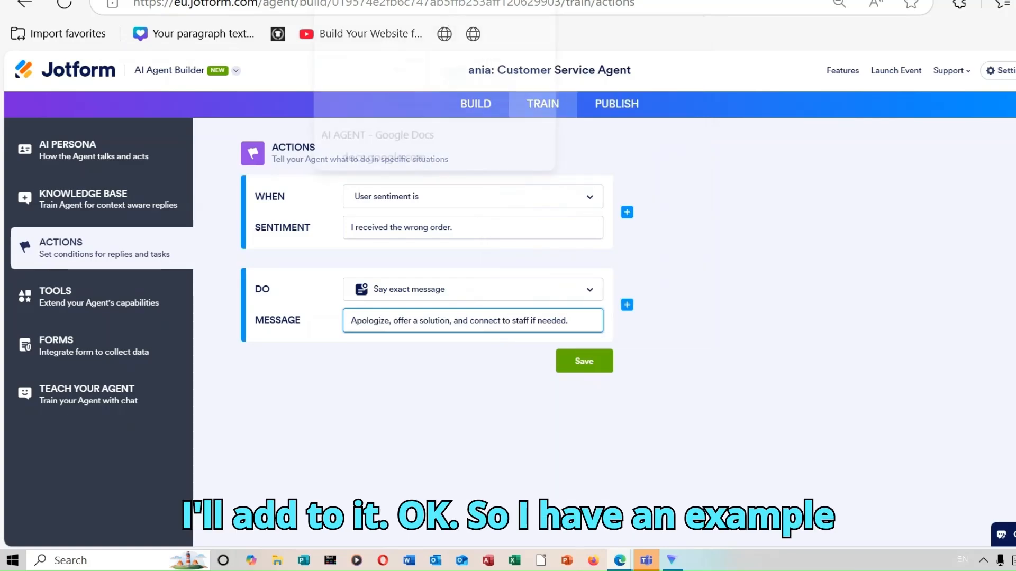
- Append the Example Response paragraph below the same Google Doc table to the Jotform action's message and save the action
click(395, 0)
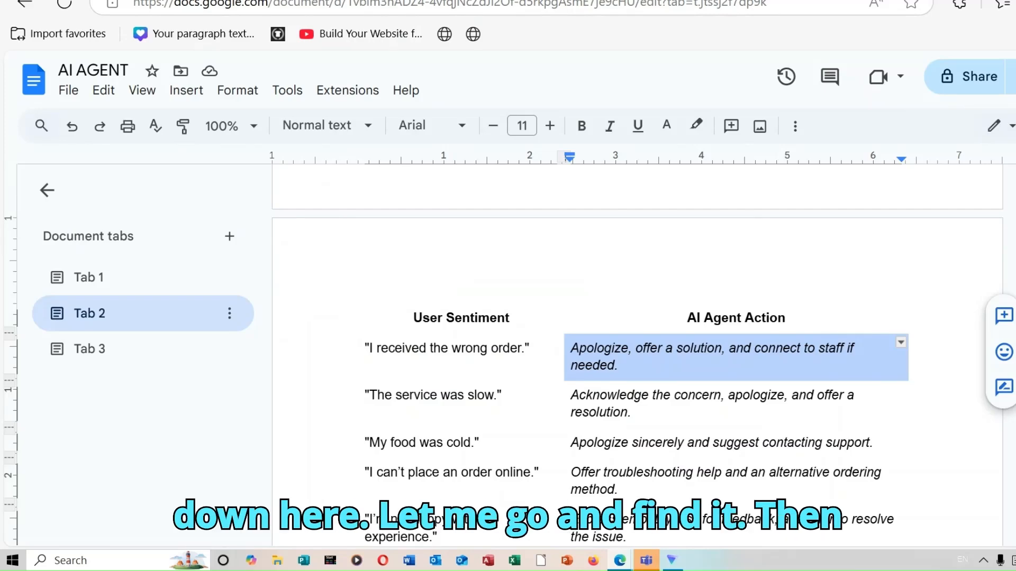
scroll(635, 370, down, 9)
scroll(635, 371, up, 4)
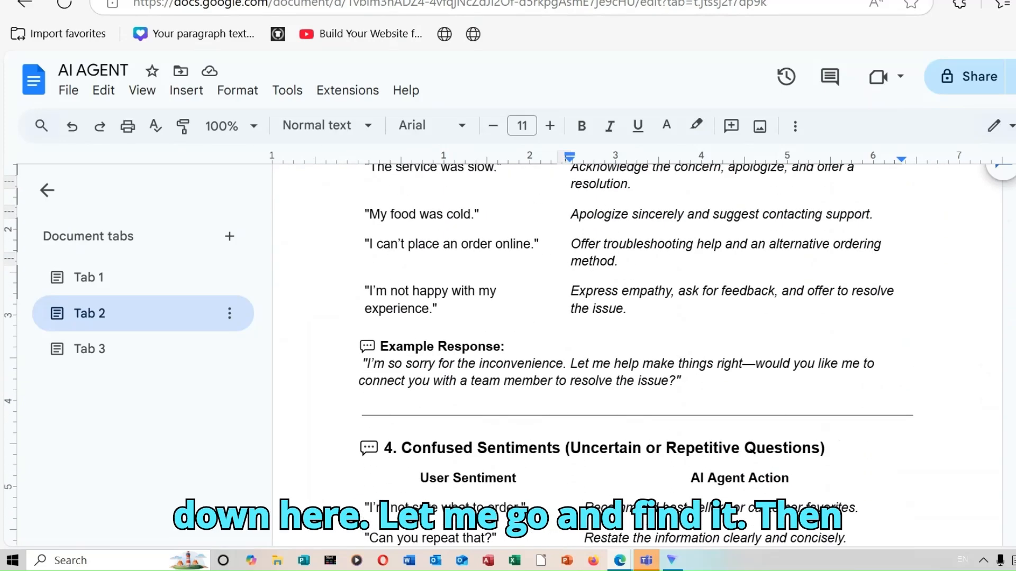
drag(383, 359, 601, 409)
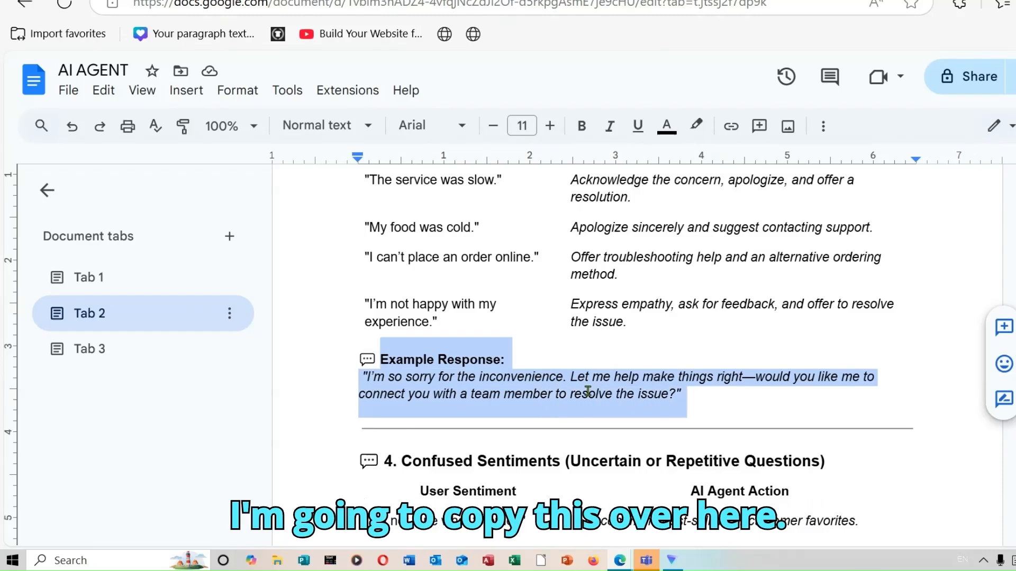
right_click(586, 392)
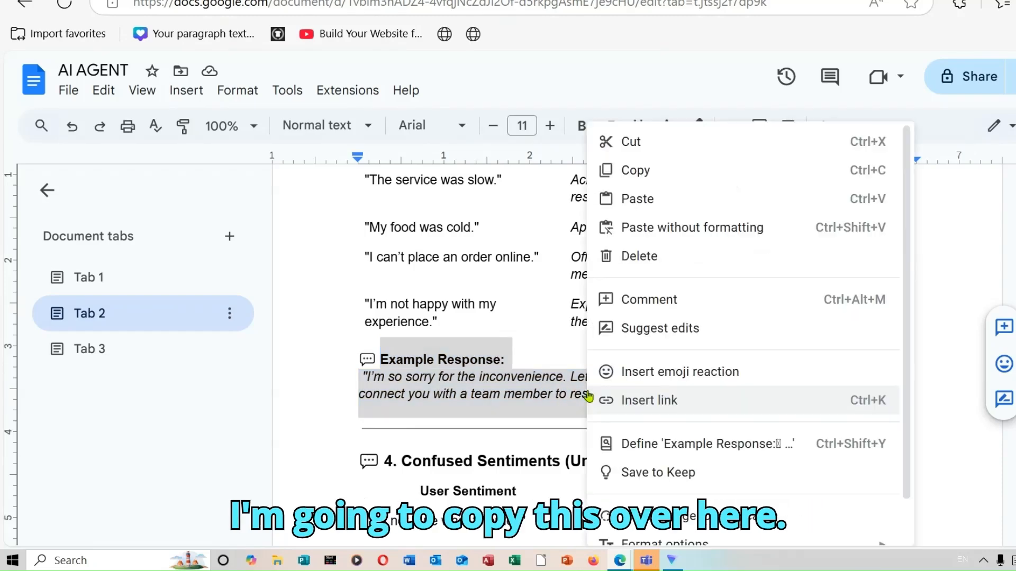
click(647, 170)
key(ctrl+Tab)
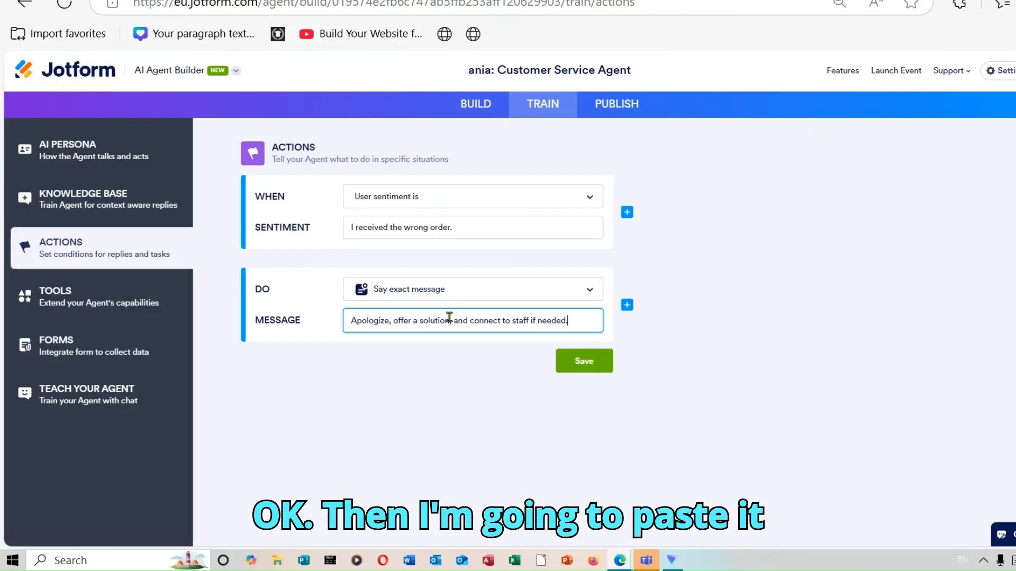
right_click(576, 320)
click(588, 145)
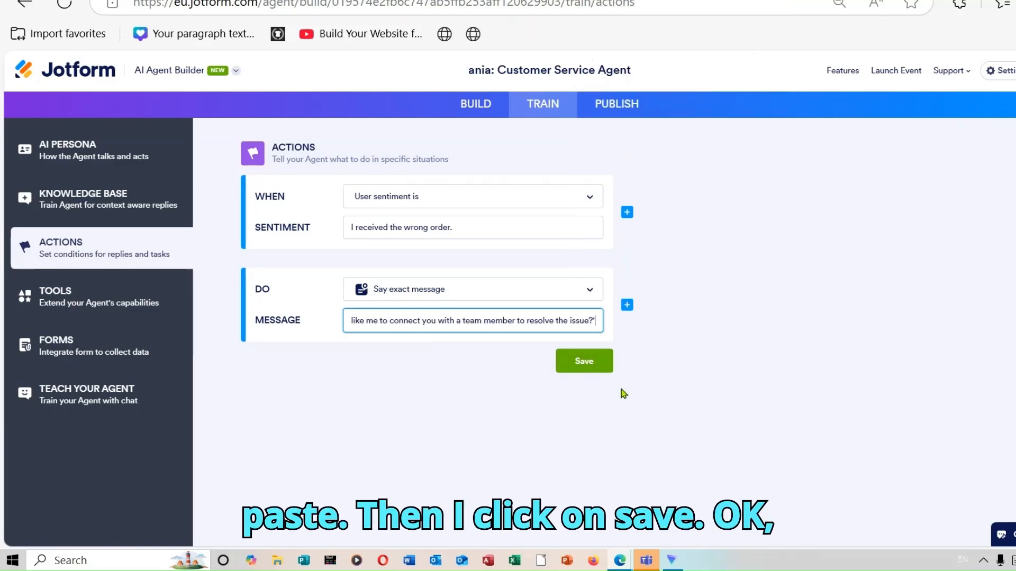
click(594, 359)
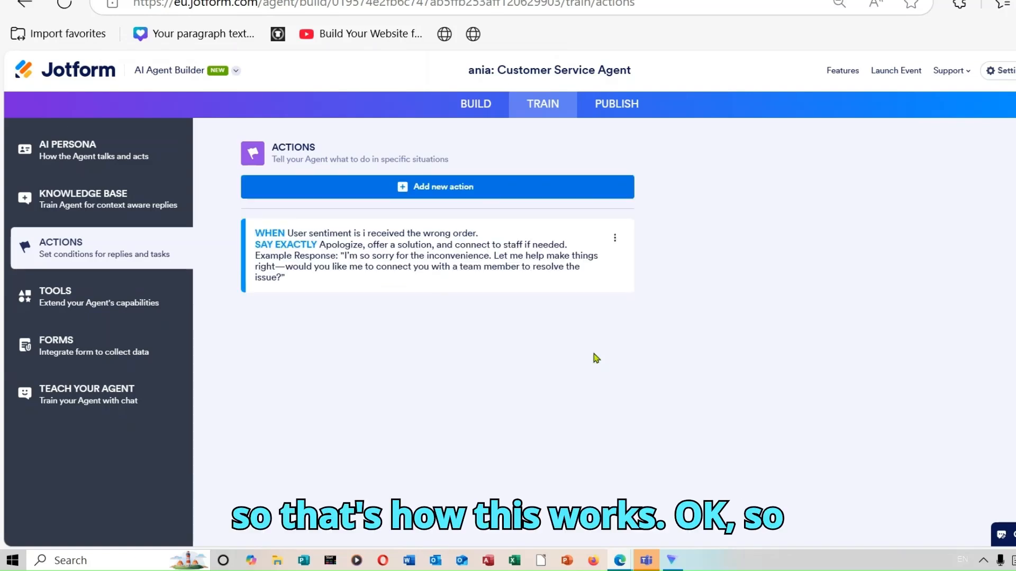
- Open the agent's tools page and look through all the available tools down to the tool request option
click(133, 303)
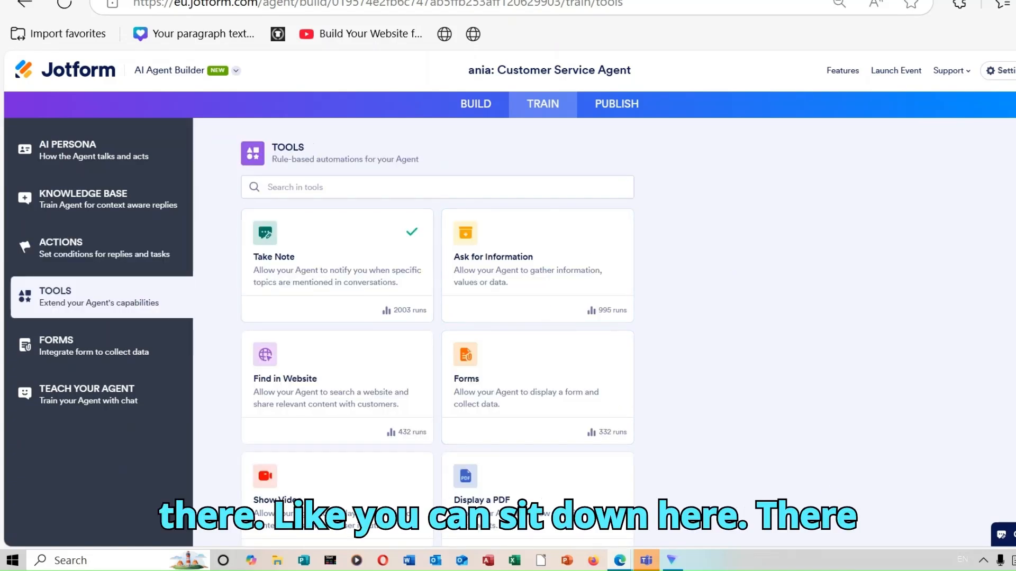
scroll(519, 266, down, 2)
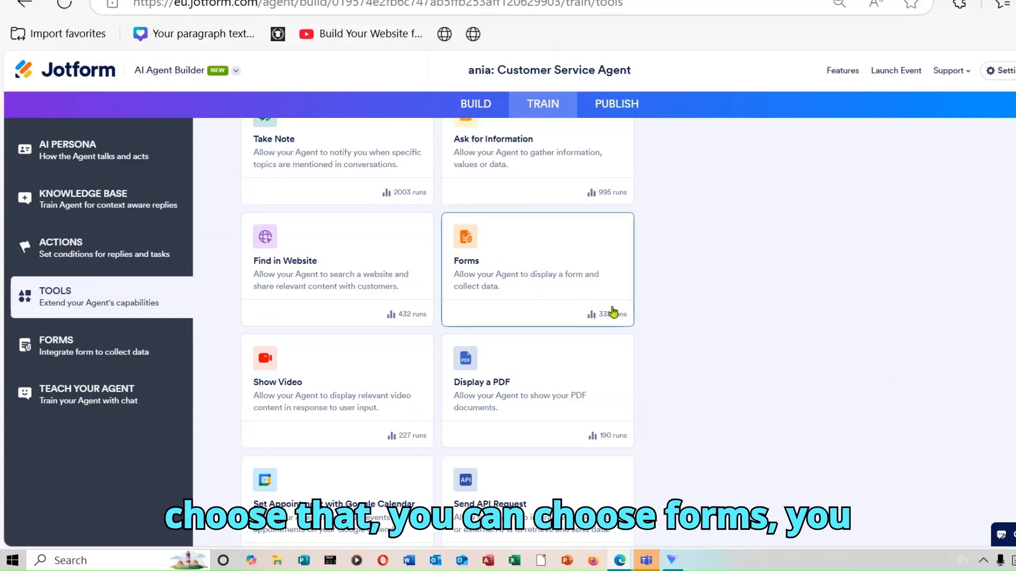
scroll(437, 333, down, 3)
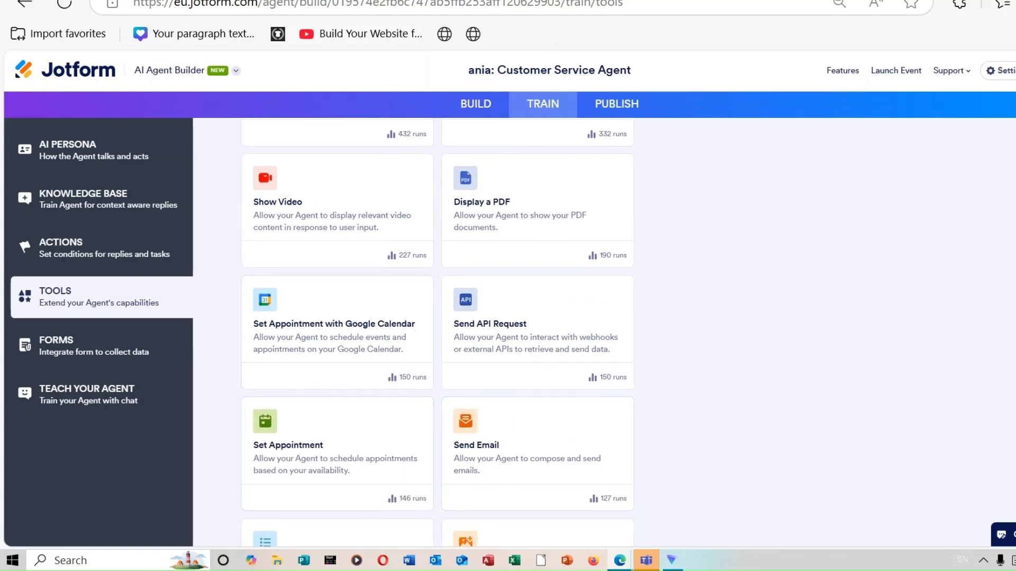
scroll(438, 332, down, 3)
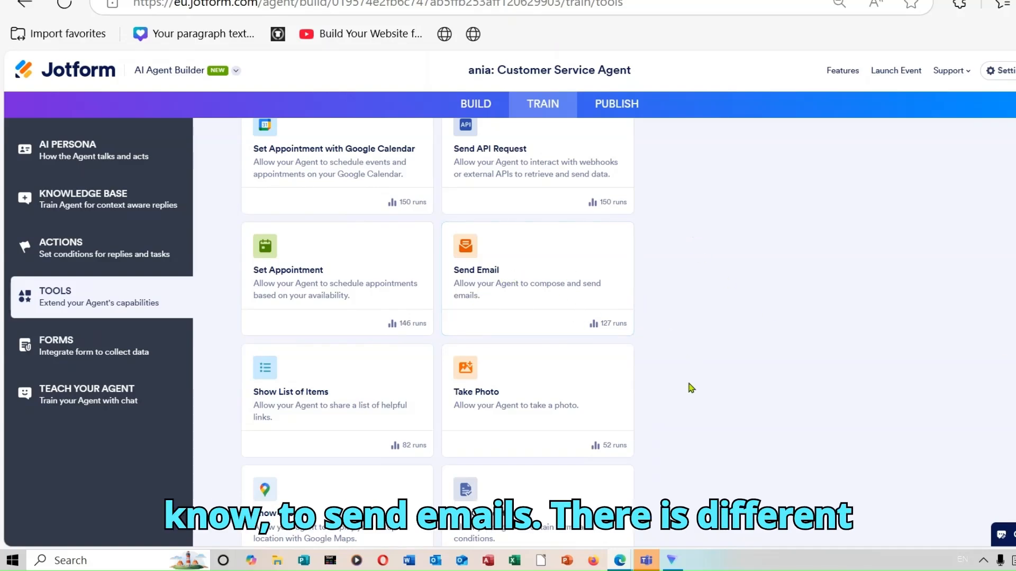
scroll(437, 332, down, 7)
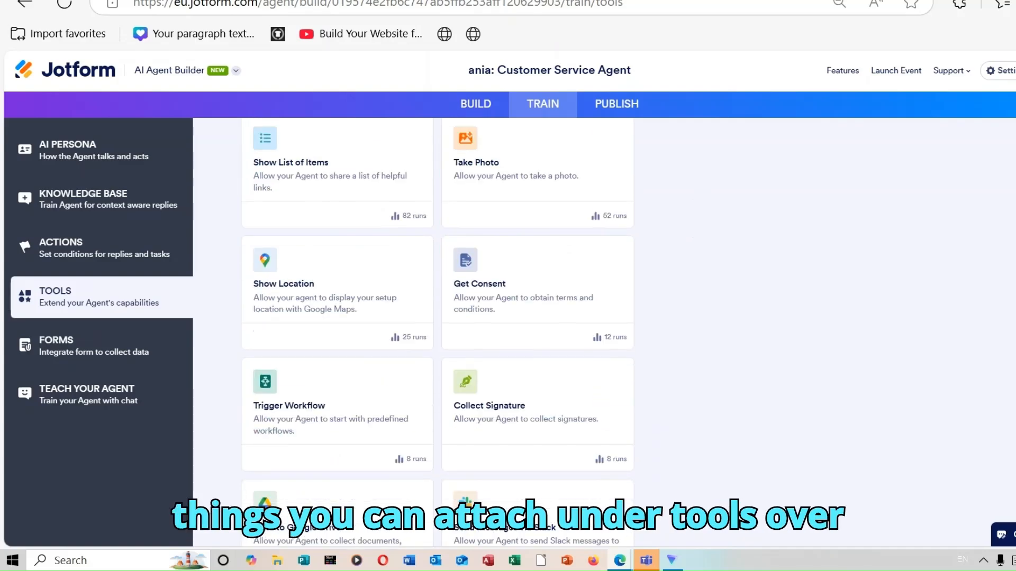
scroll(437, 331, down, 4)
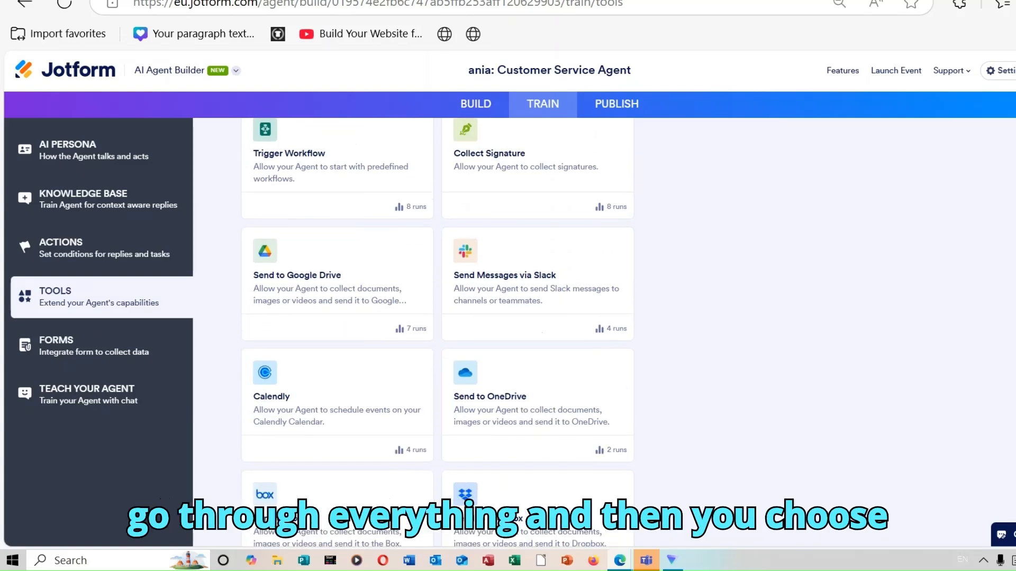
scroll(437, 333, down, 3)
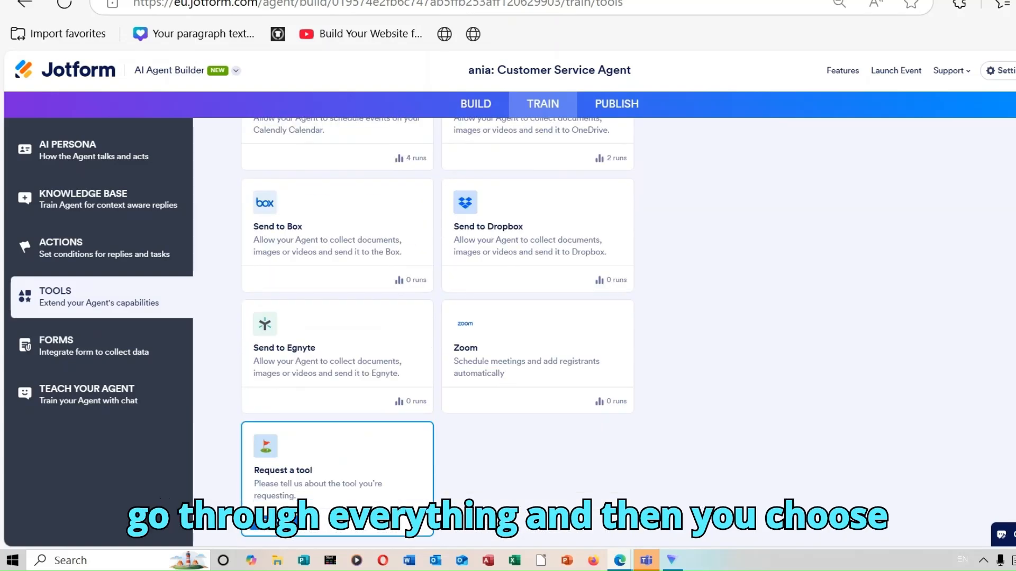
scroll(437, 332, up, 1)
scroll(437, 332, down, 1)
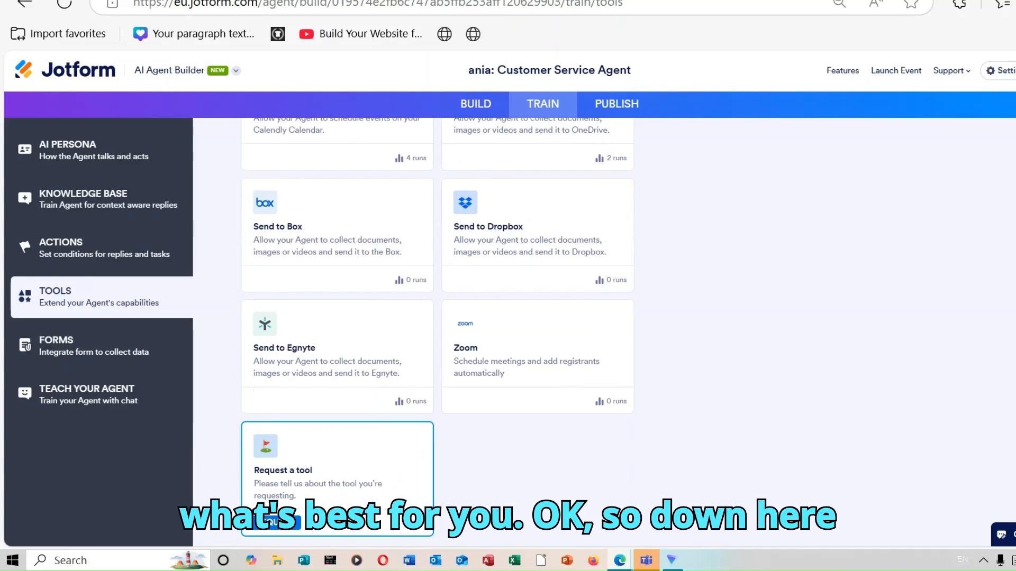
- Open the agent's forms page and bring up the form selection for adding a new form
click(119, 352)
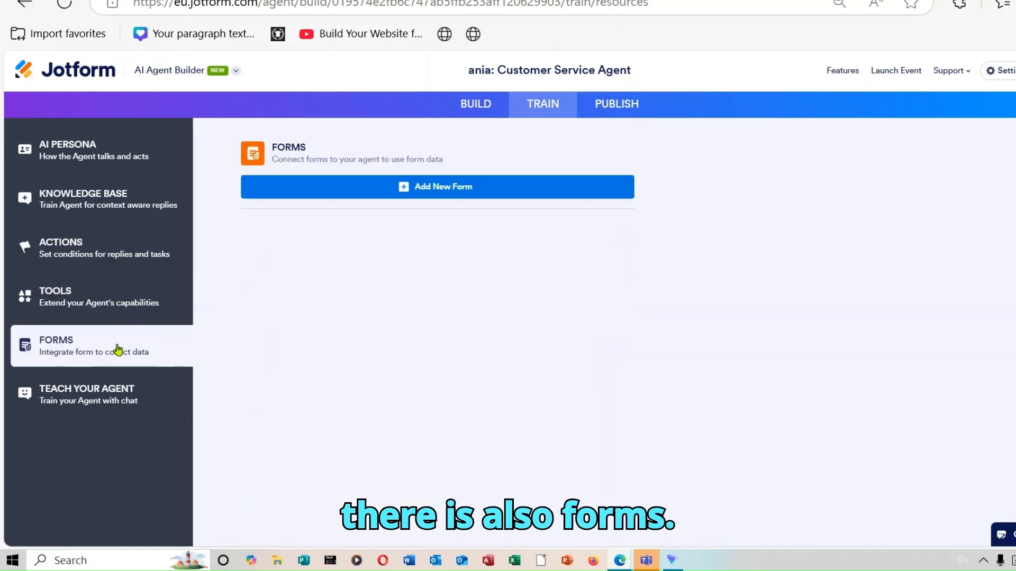
click(418, 189)
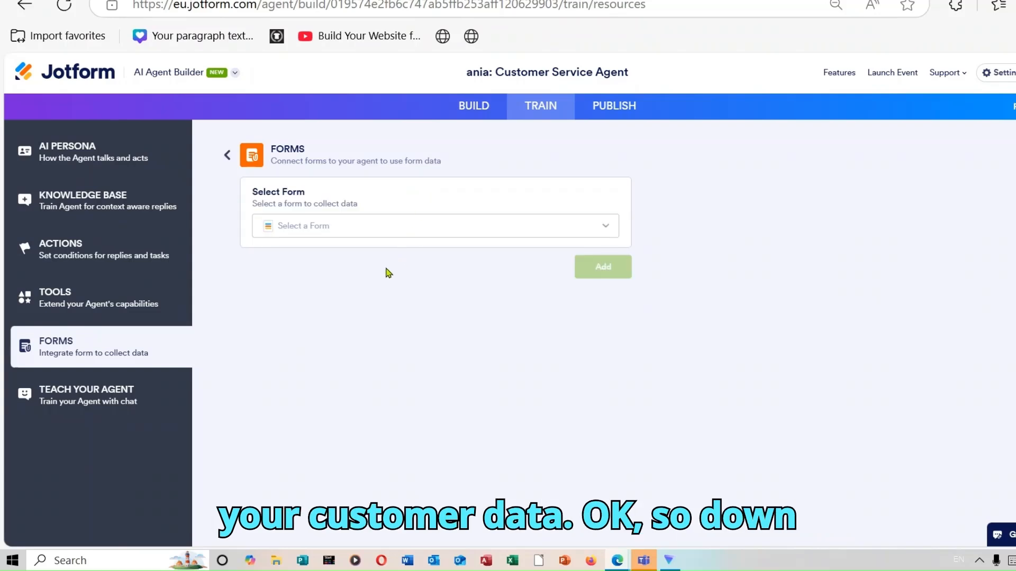
- Open the agent's chat-based training, check the sample complaints in the Google Doc, and send the agent the message "i didn't like your service"
click(132, 407)
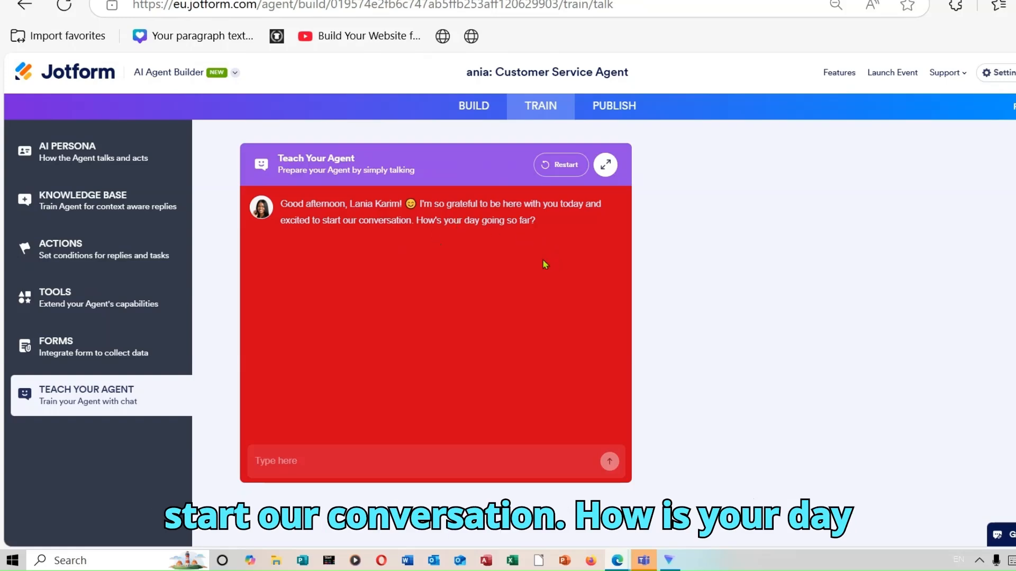
click(492, 1)
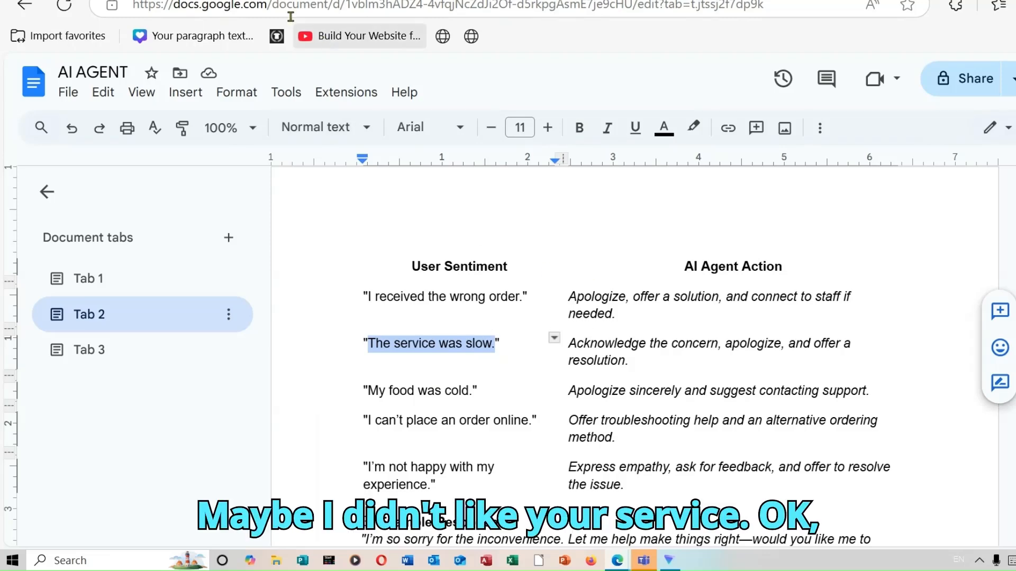
click(317, 1)
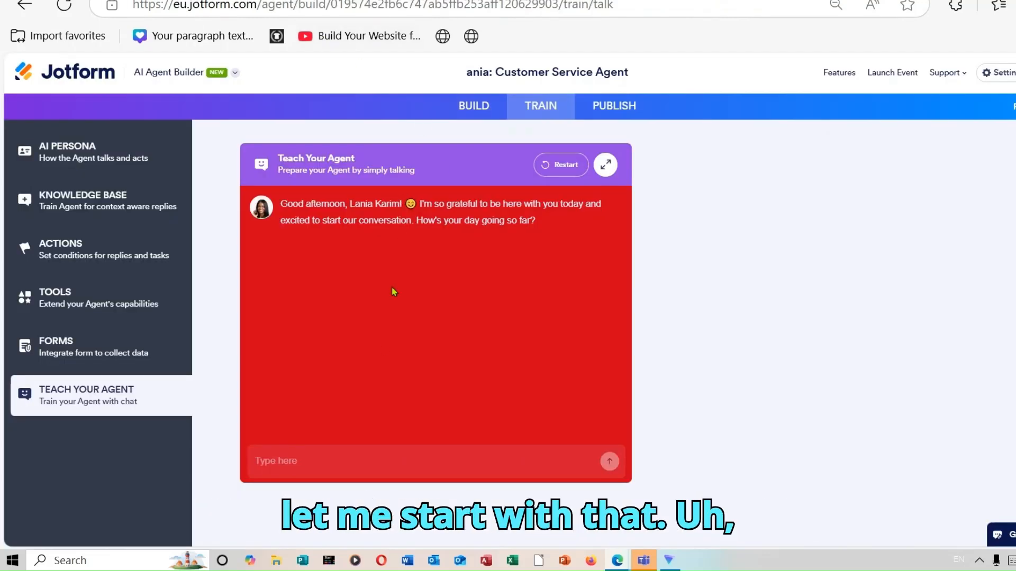
click(322, 465)
text(i did)
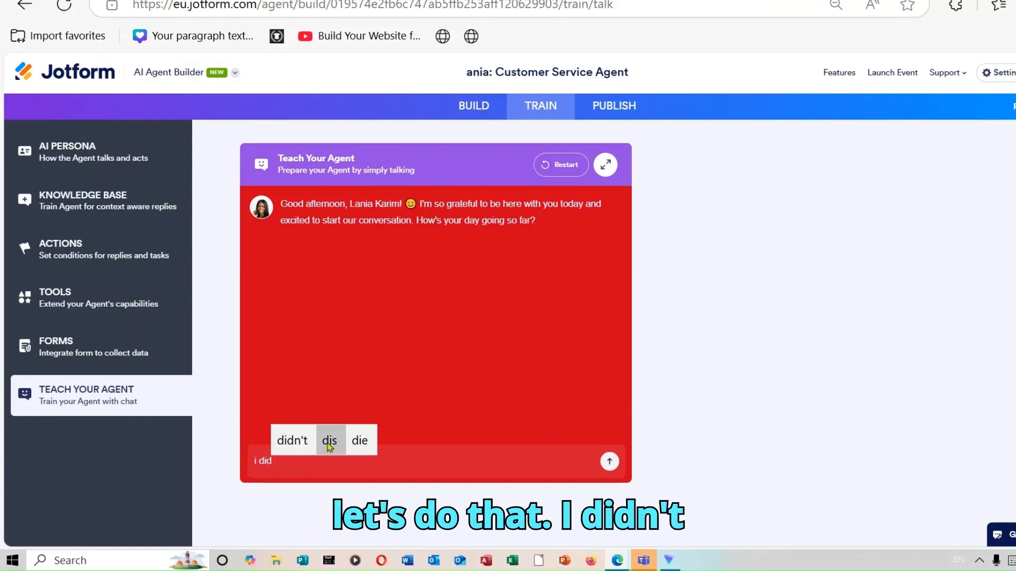
click(295, 442)
text(lik)
click(303, 441)
text(your servi)
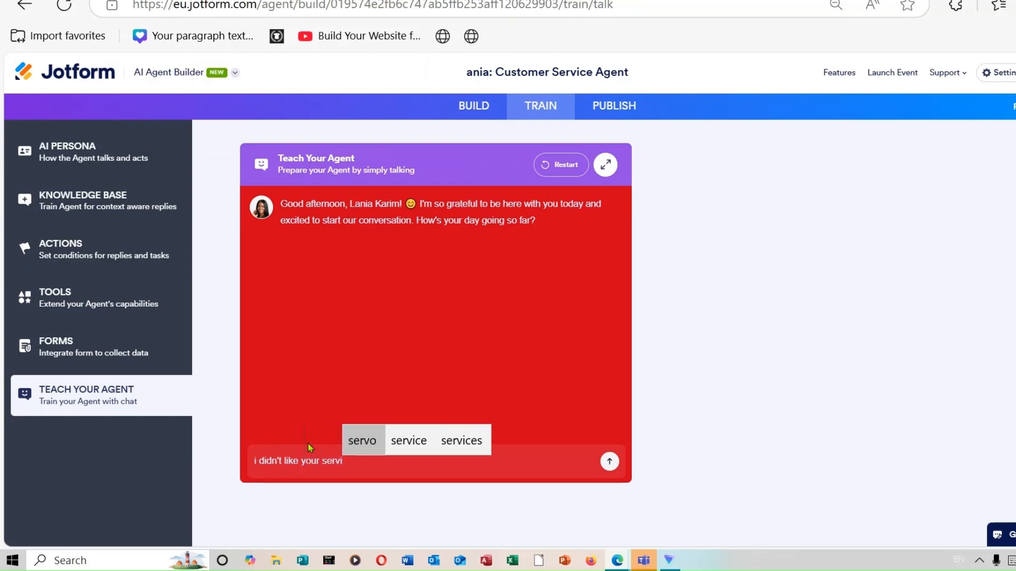
text(ce)
key(Return)
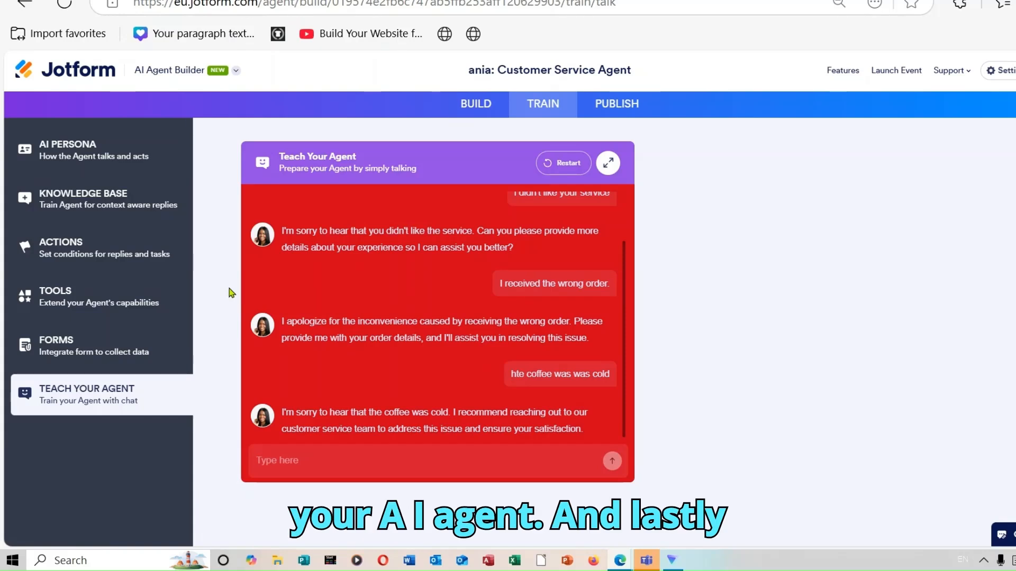
- Review the agent's AI Persona settings, including the Chat, Voice and Email conversation styles and their guidelines
click(97, 161)
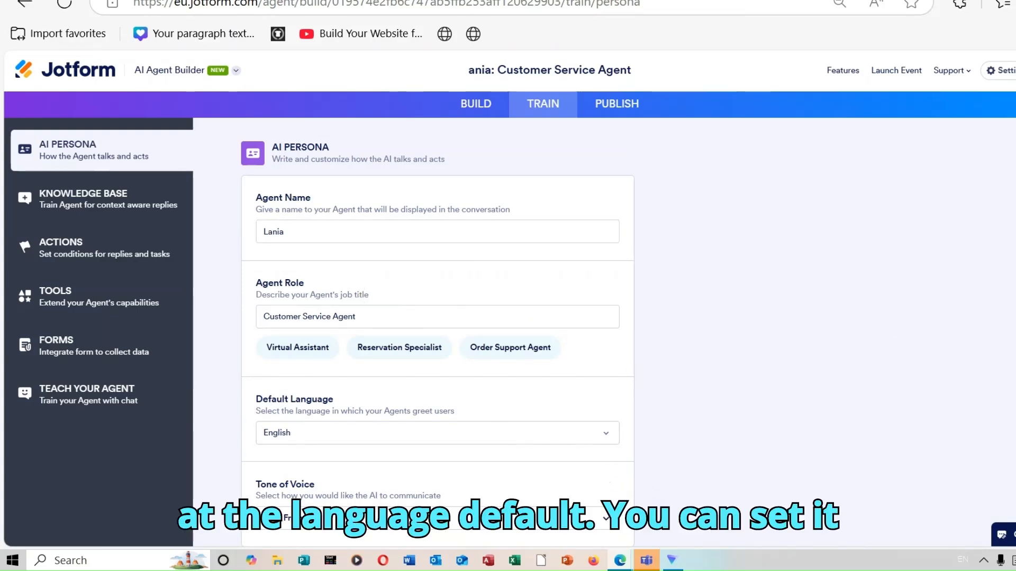
scroll(588, 325, down, 4)
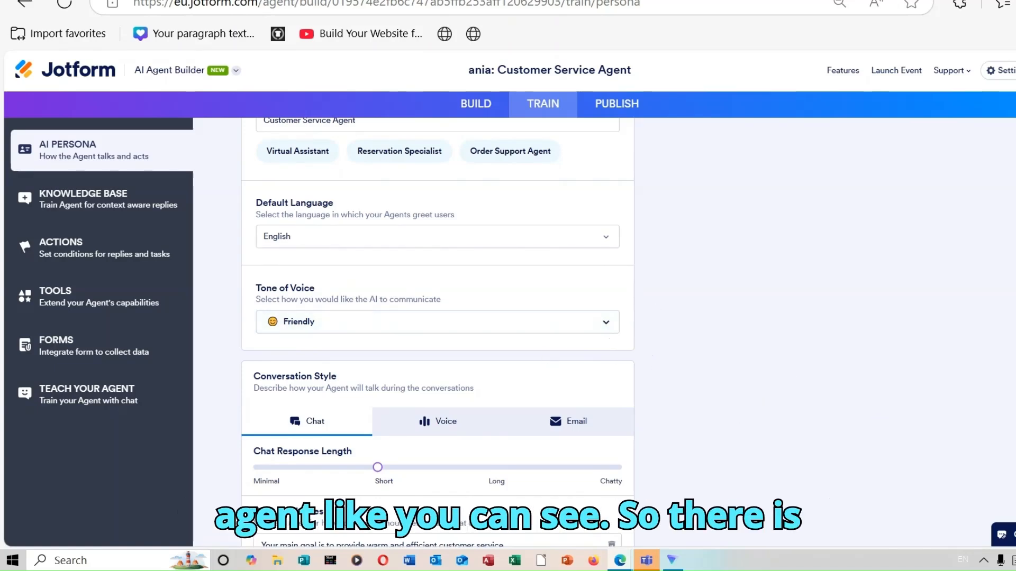
scroll(438, 332, down, 3)
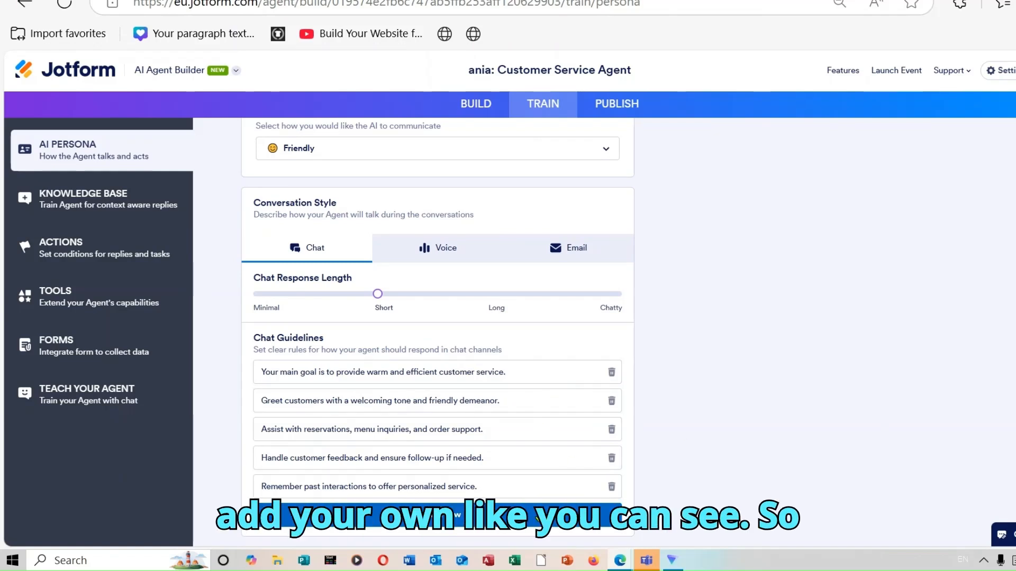
click(471, 251)
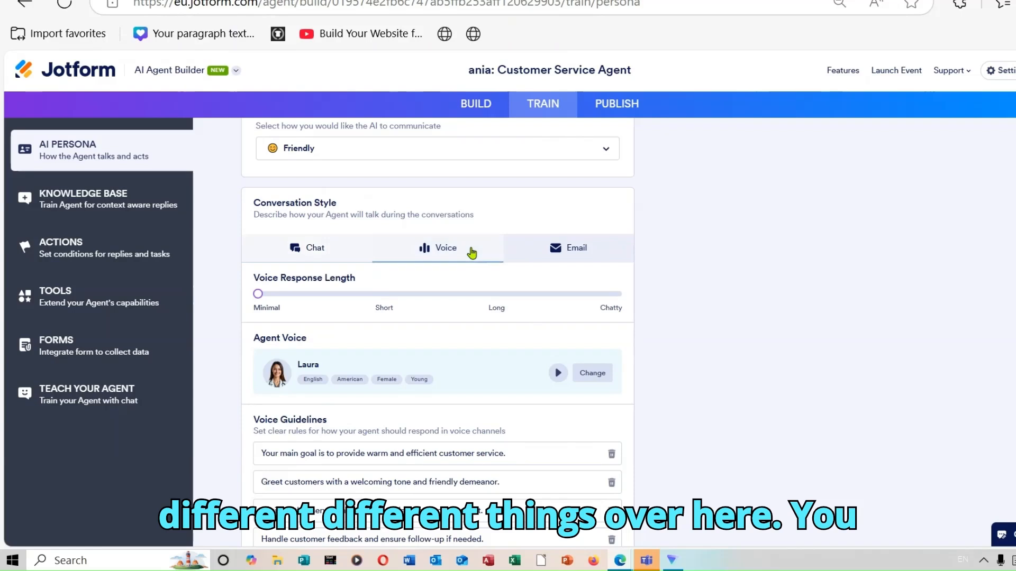
click(600, 253)
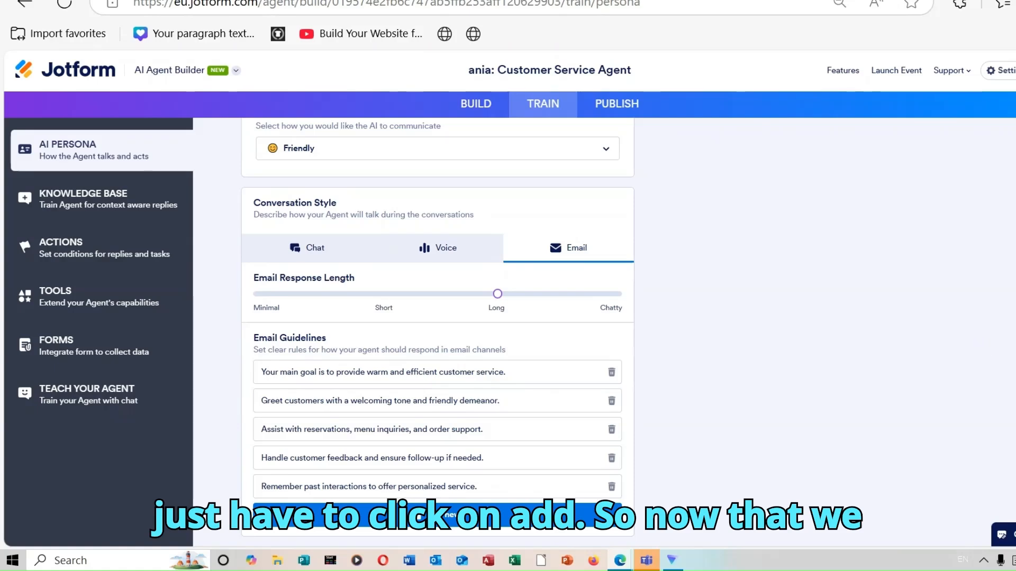
scroll(566, 61, up, 7)
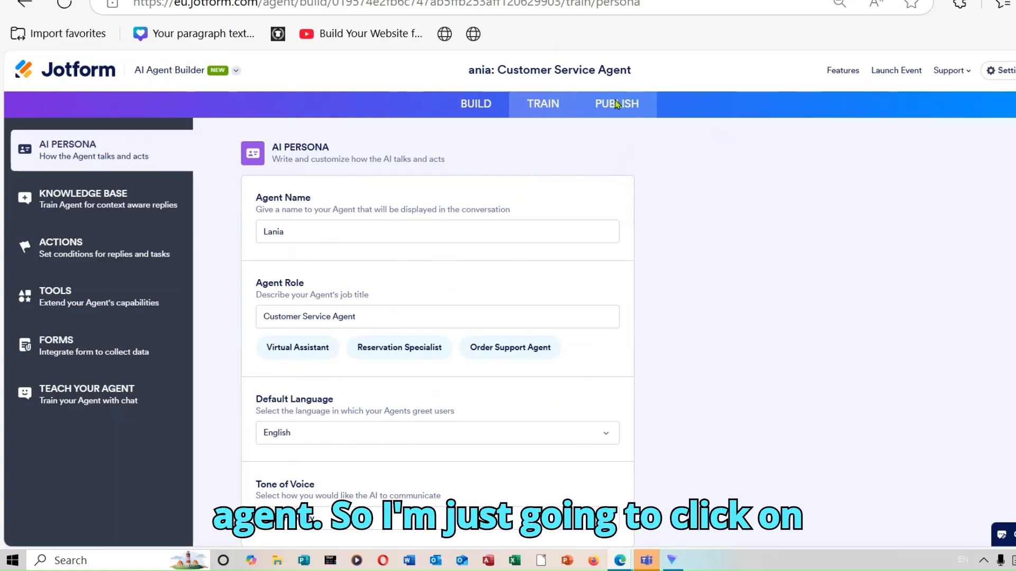
- Open the agent's publishing options and copy its public share link
click(615, 104)
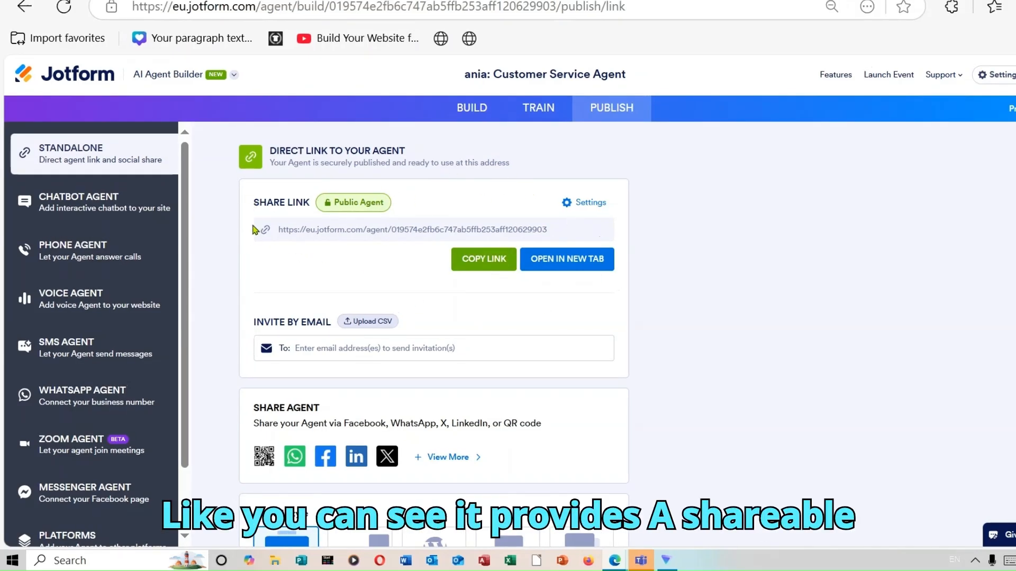
click(498, 263)
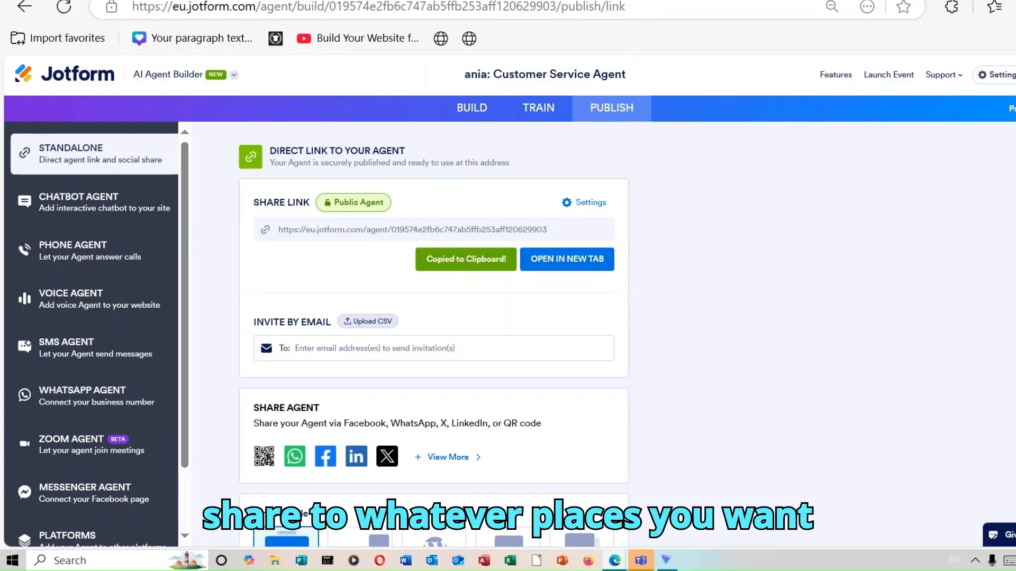
- Look through the standalone publishing options: email invitations, the full list of sharing channels, and the embed styles with their code
scroll(434, 333, down, 1)
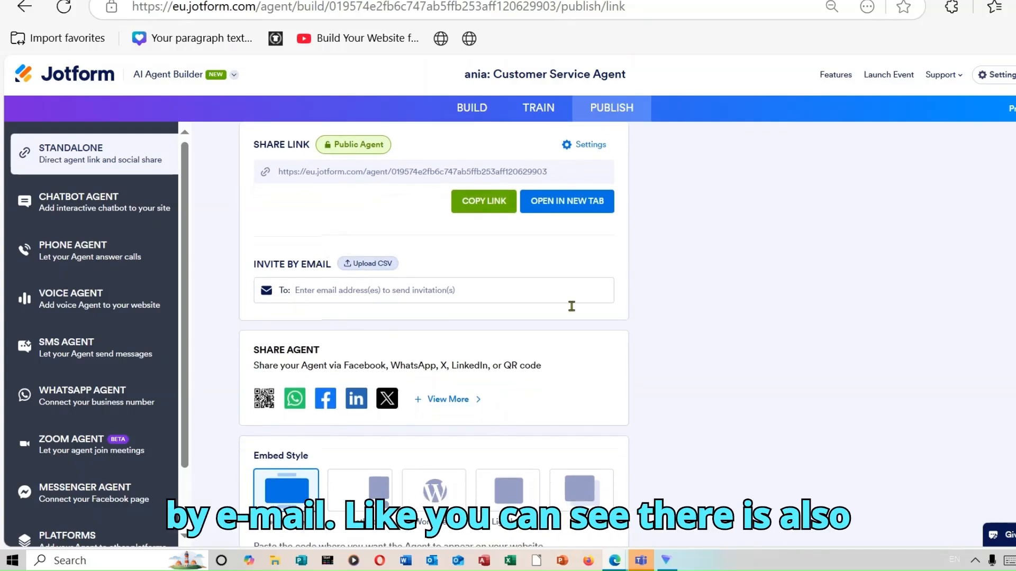
scroll(326, 250, down, 1)
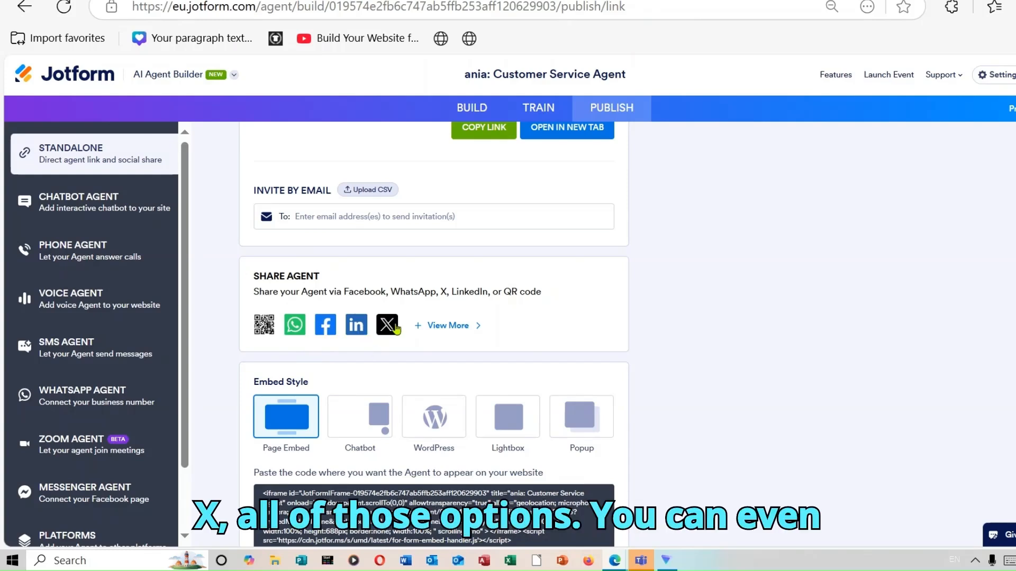
click(474, 327)
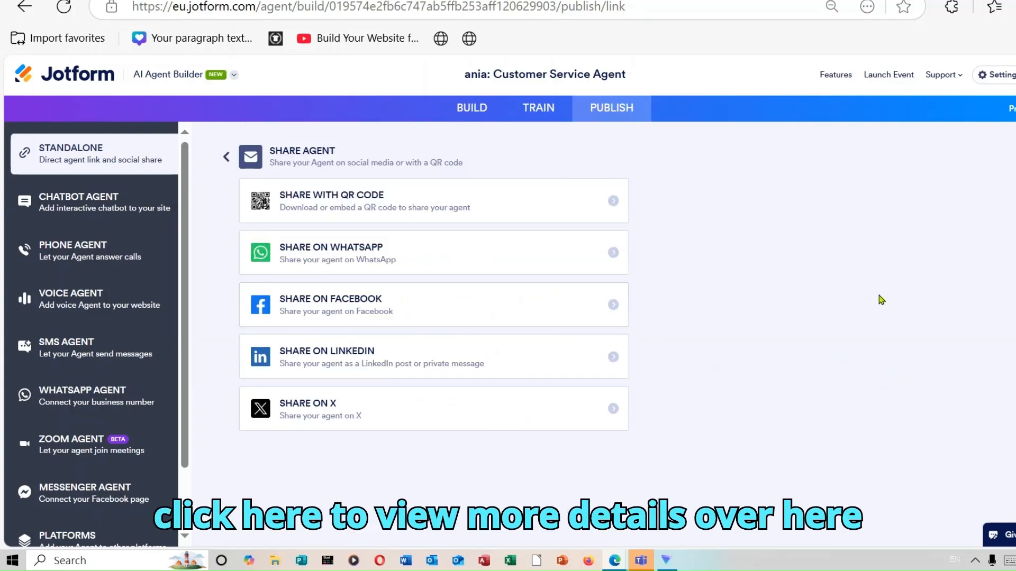
click(226, 157)
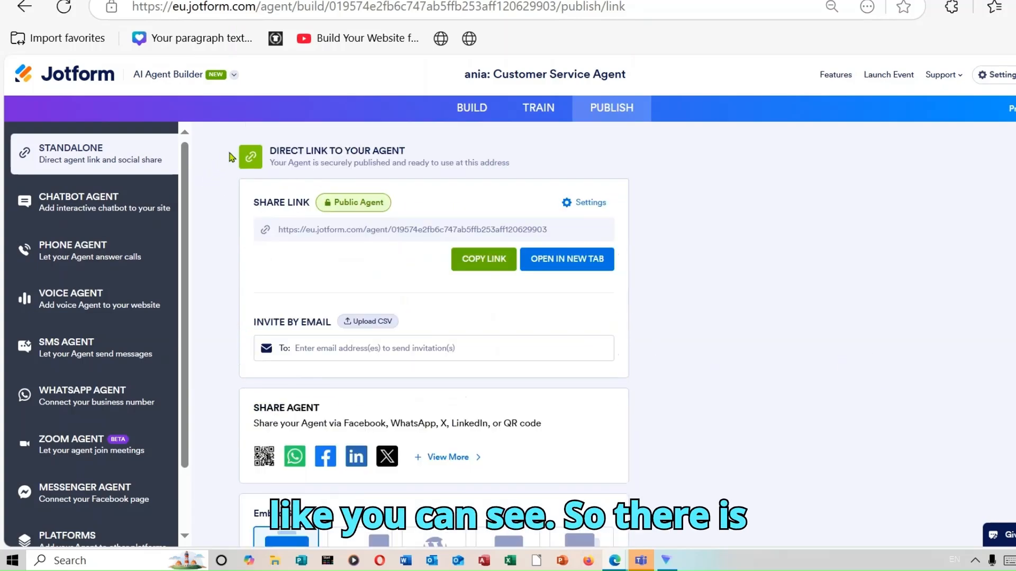
scroll(434, 334, down, 3)
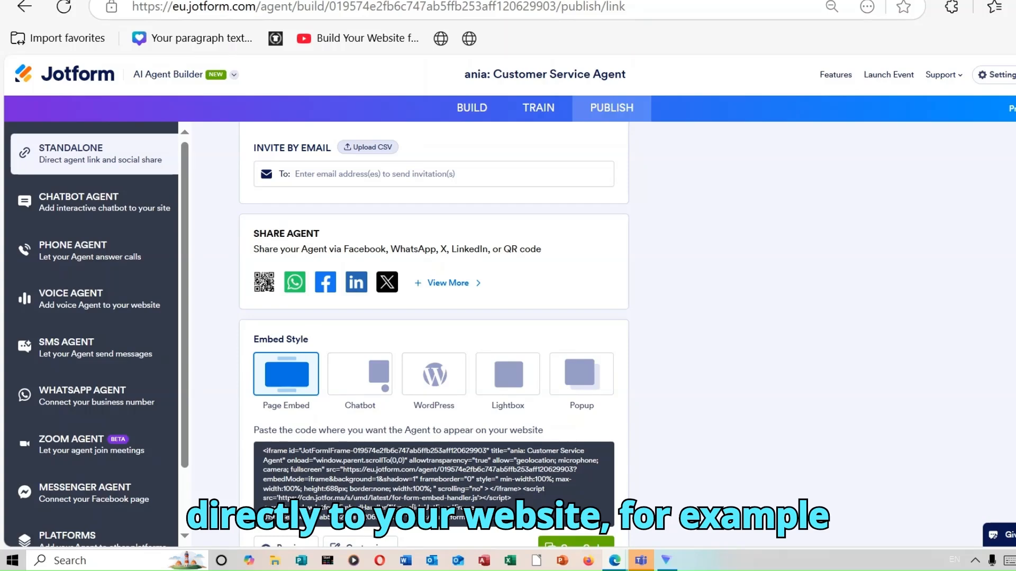
scroll(434, 333, down, 1)
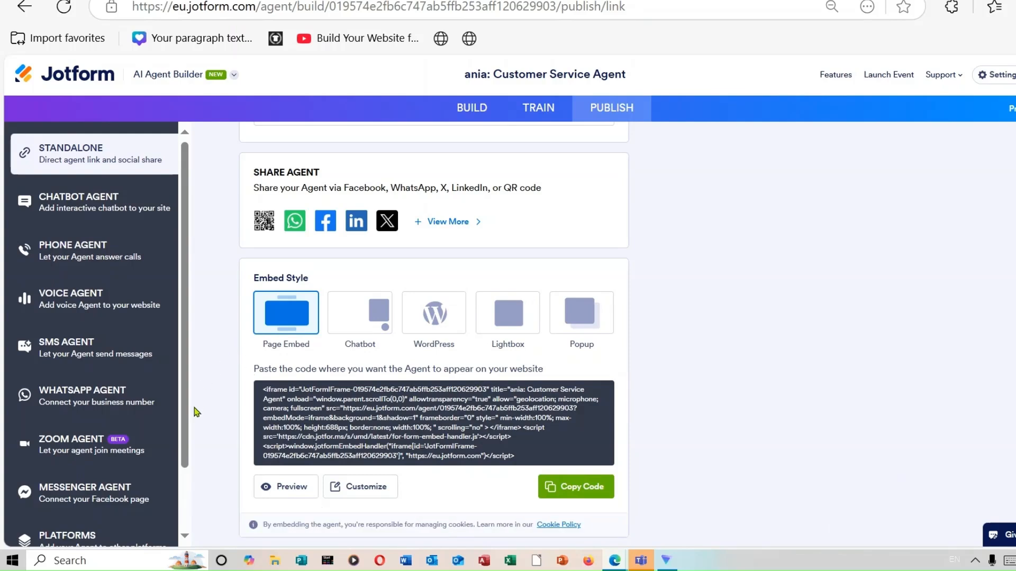
drag(188, 433, 186, 276)
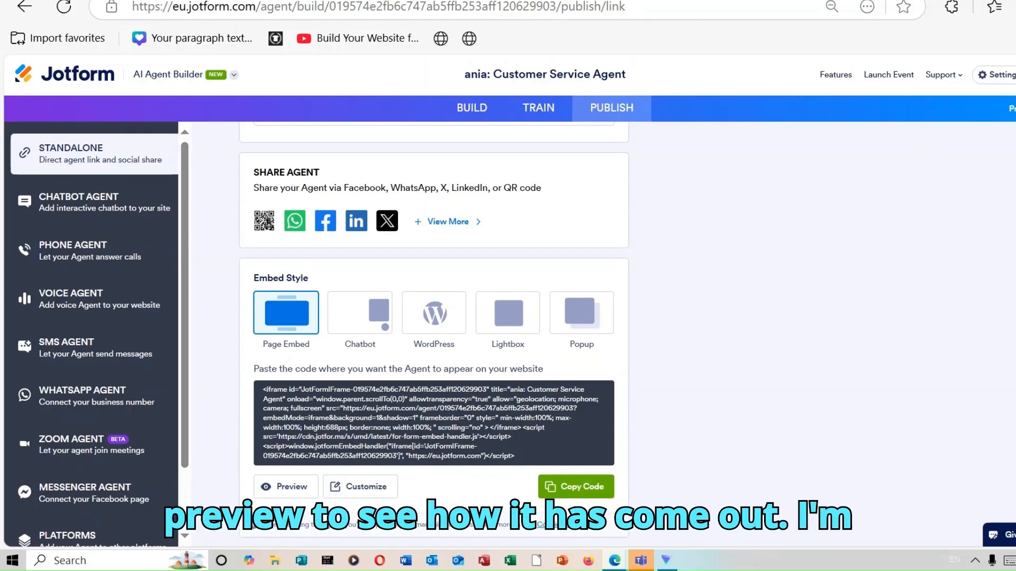
- Preview the agent in the mobile, tablet and desktop layouts
click(1012, 108)
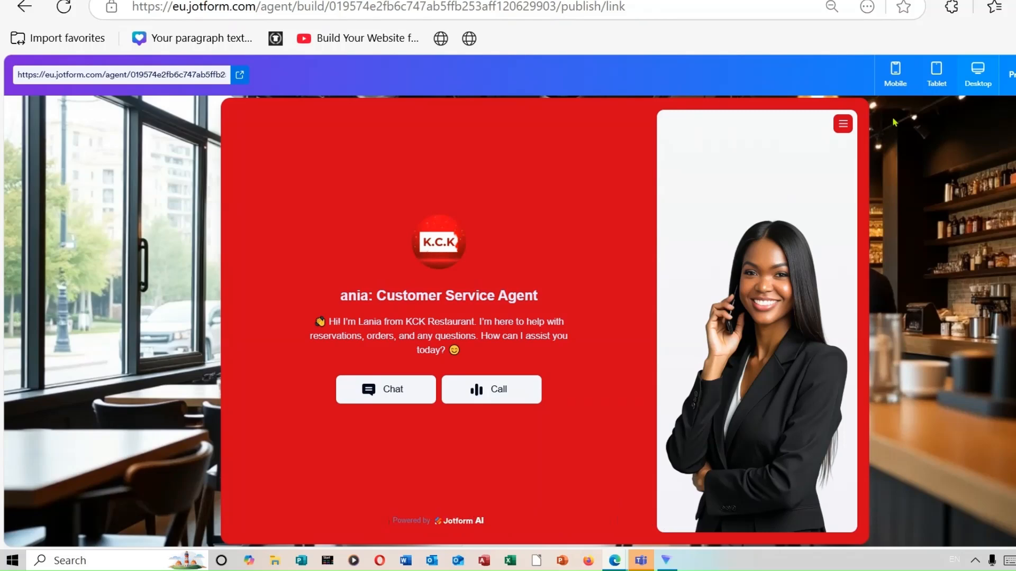
click(896, 82)
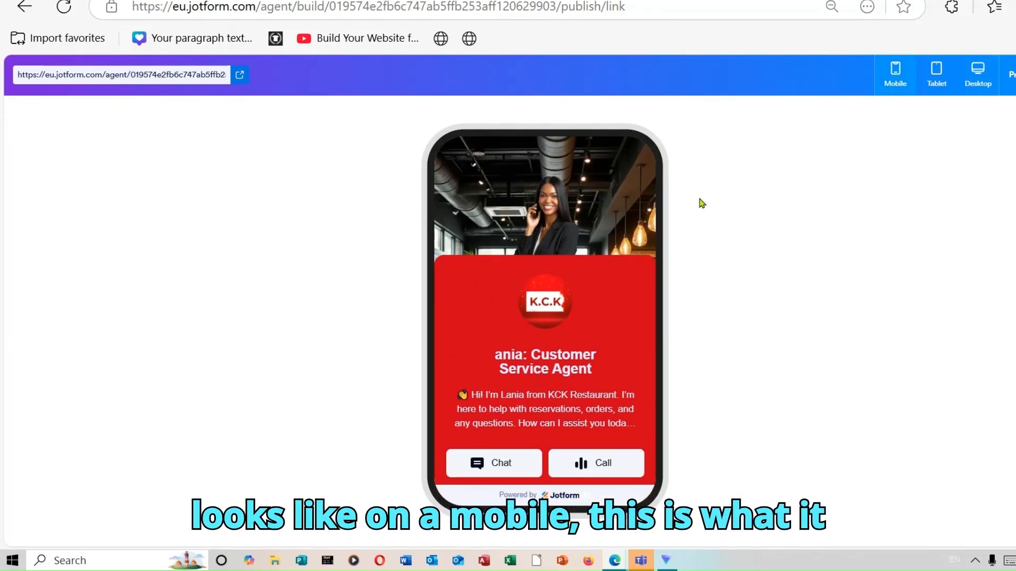
click(937, 83)
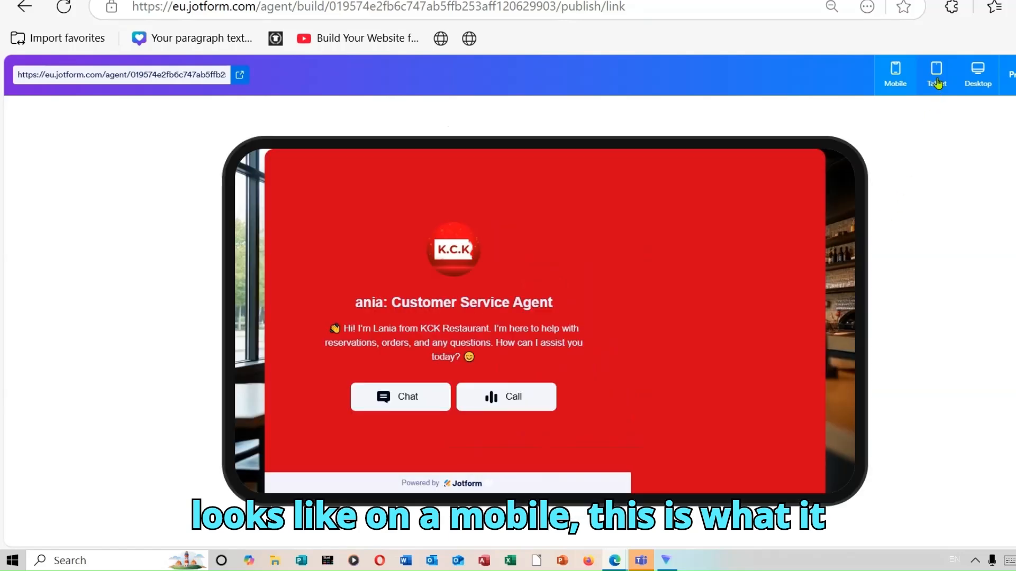
click(978, 78)
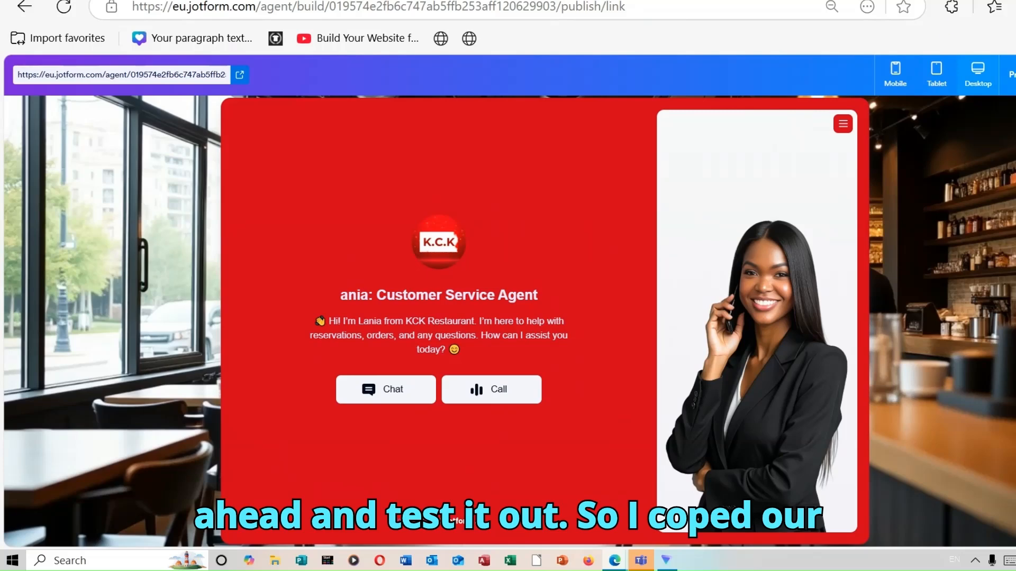
- Open the agent's copied share link in a new browser tab
click(935, 1)
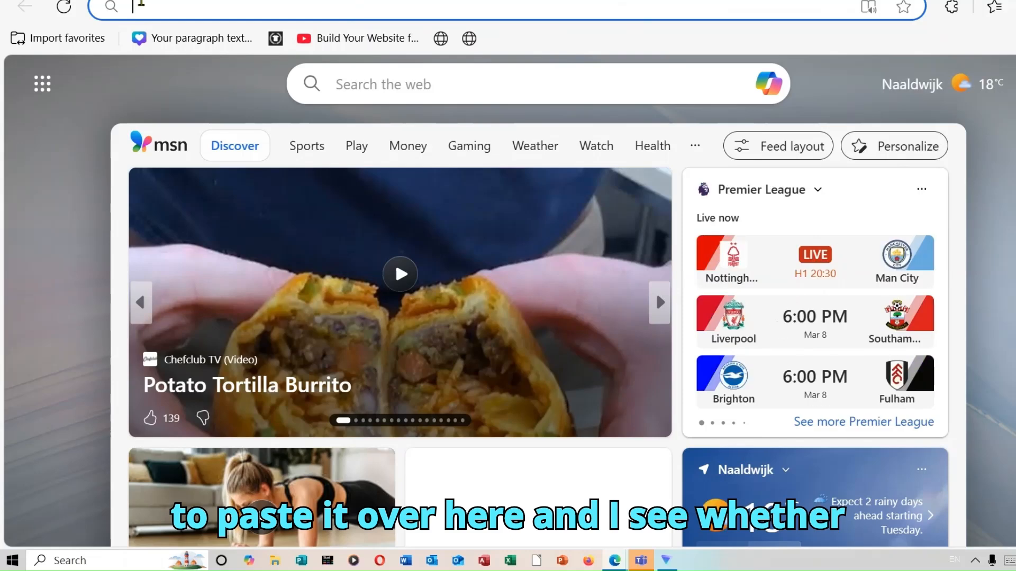
right_click(141, 4)
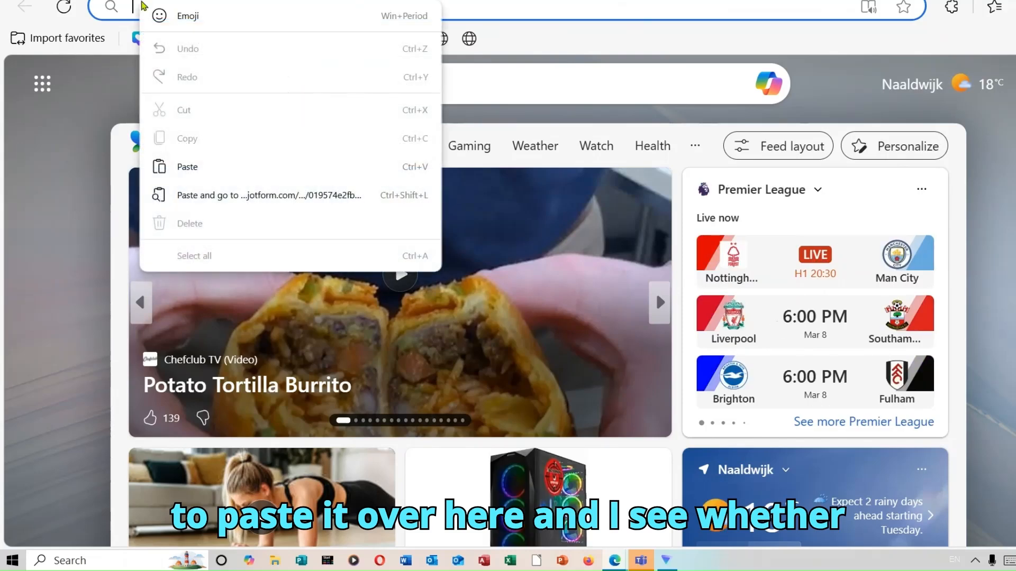
click(243, 166)
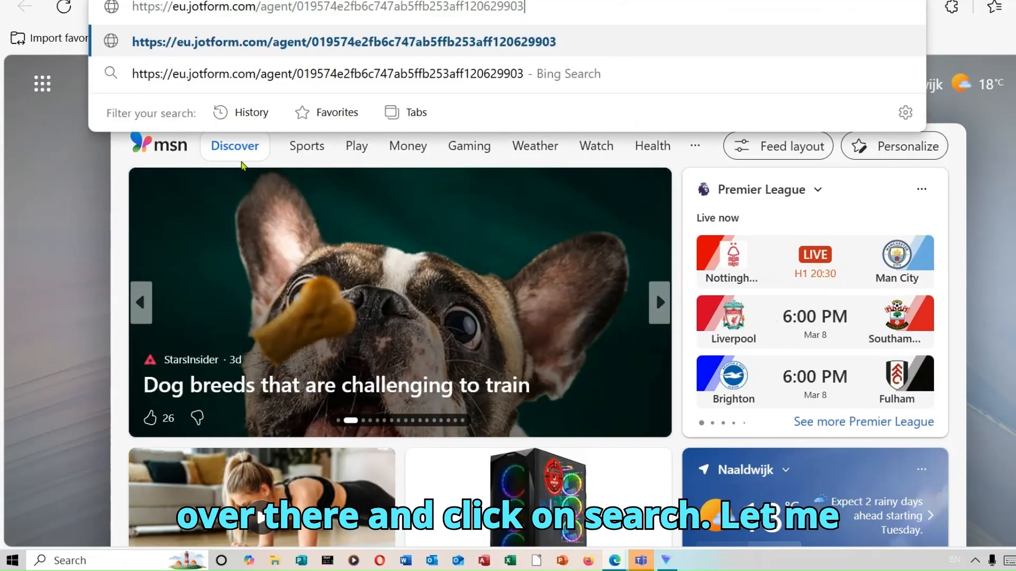
key(Return)
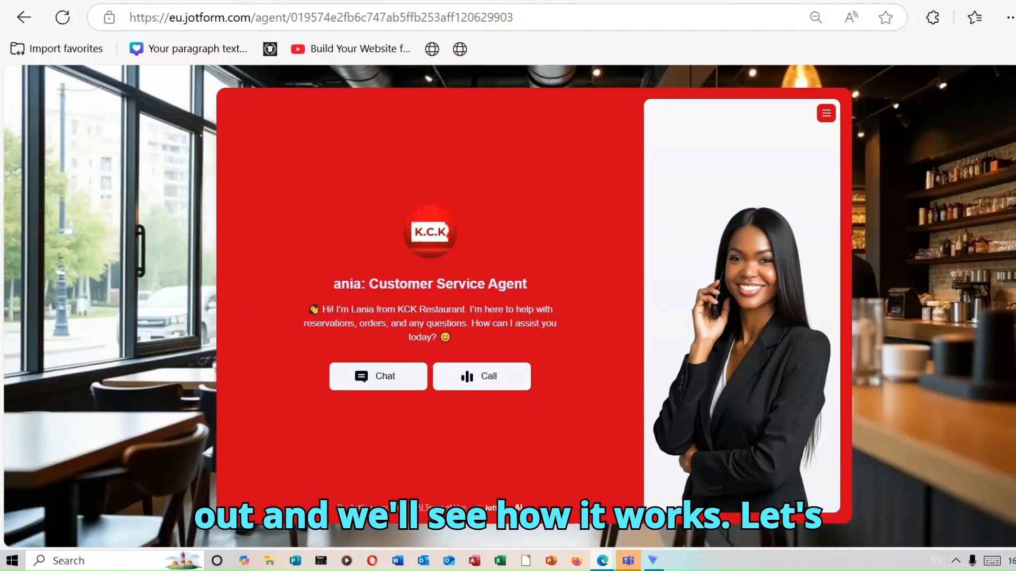
- Start a chat with the agent and send the question "hey what time does your restaurant open"
click(391, 376)
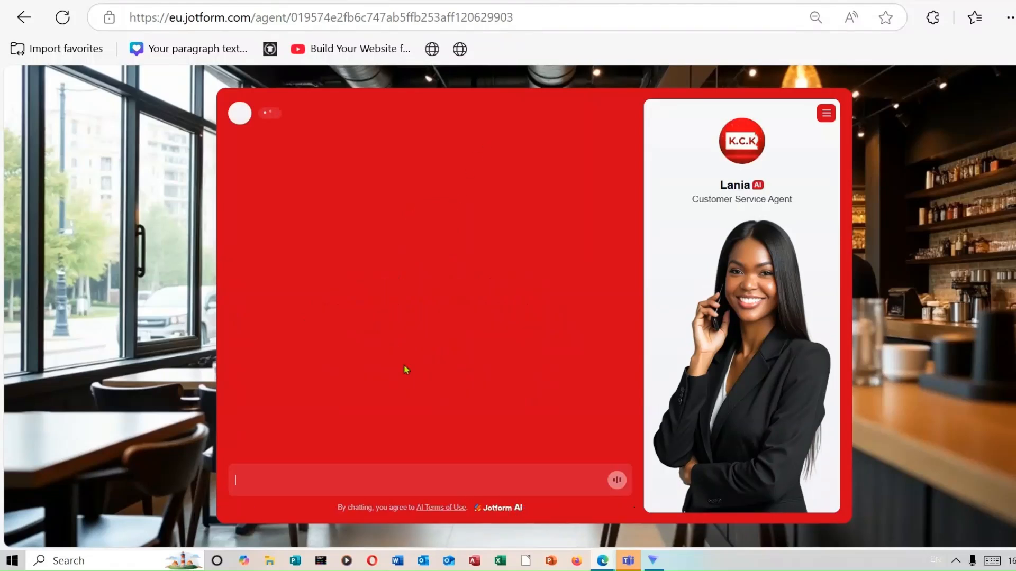
text(hey )
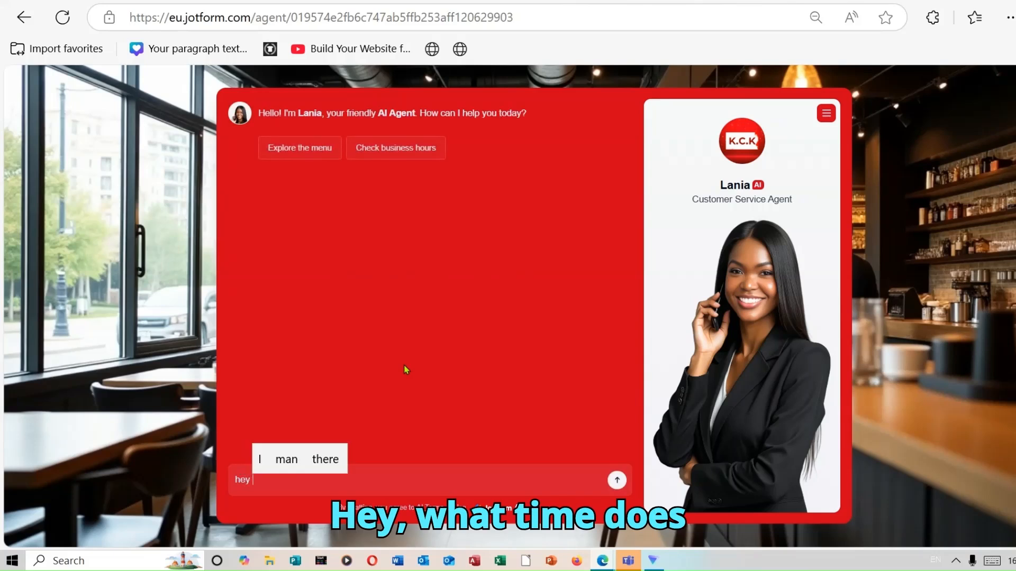
text(wha)
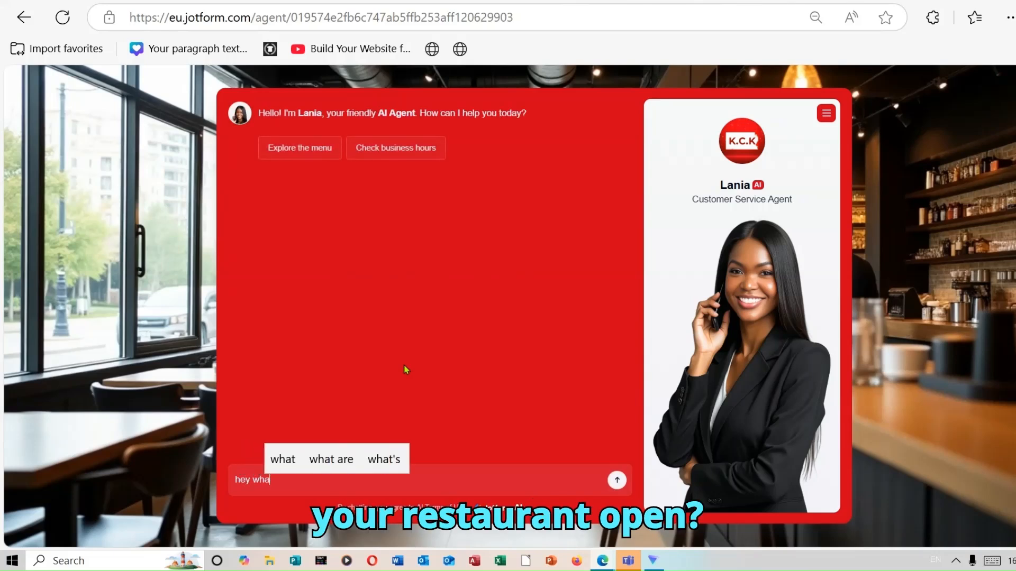
text(t do)
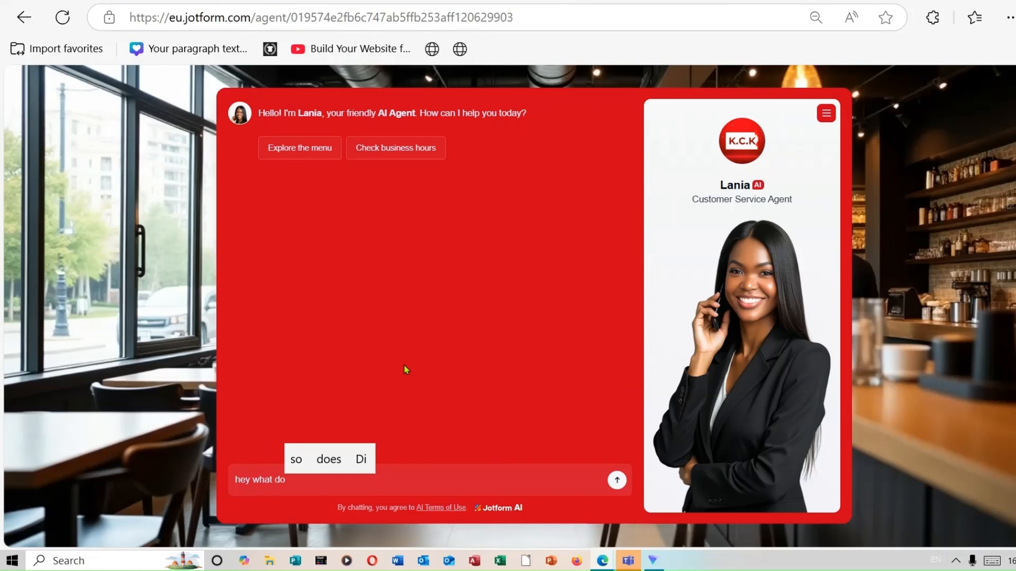
key(BackSpace)
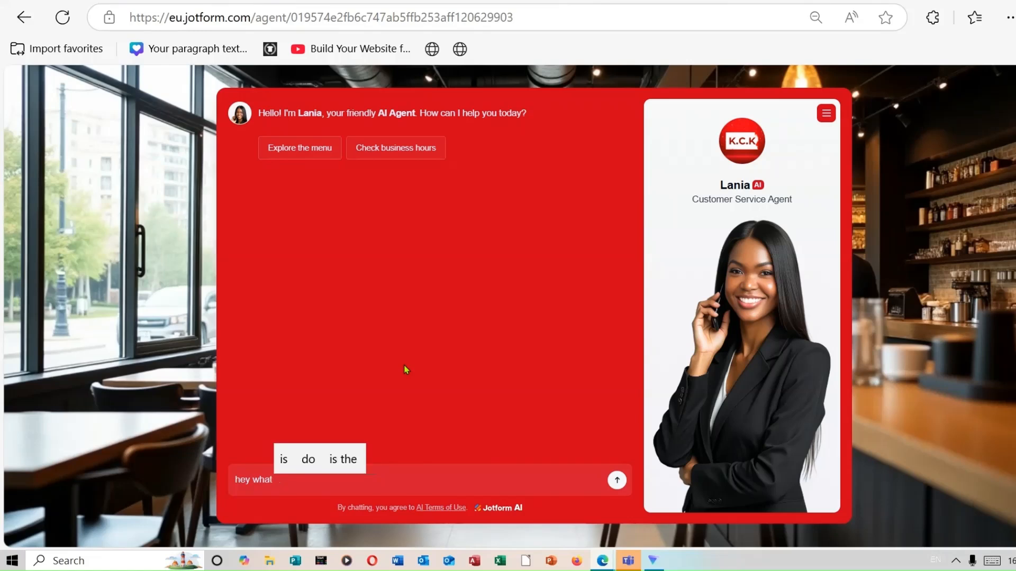
text(time do)
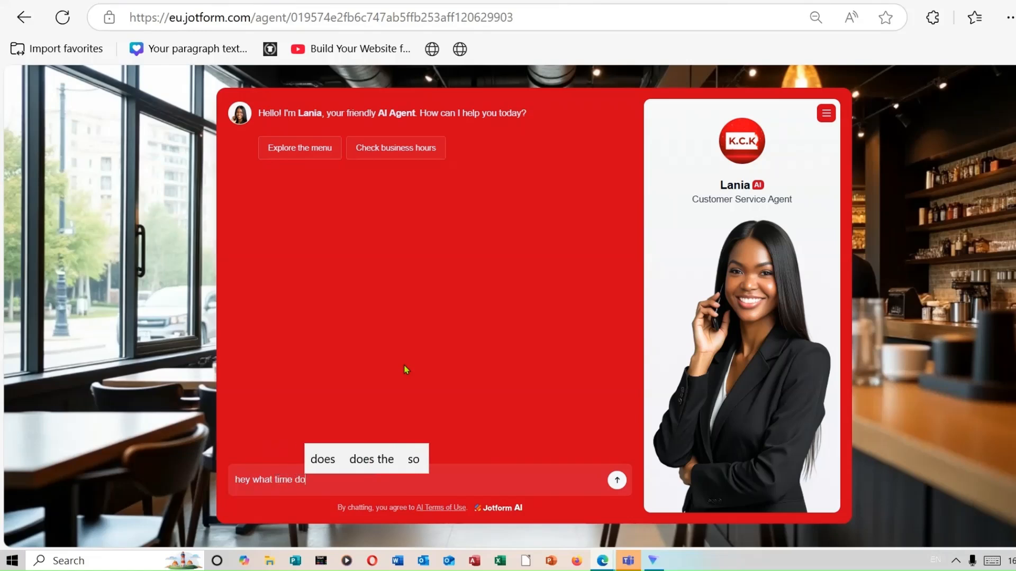
text(es y)
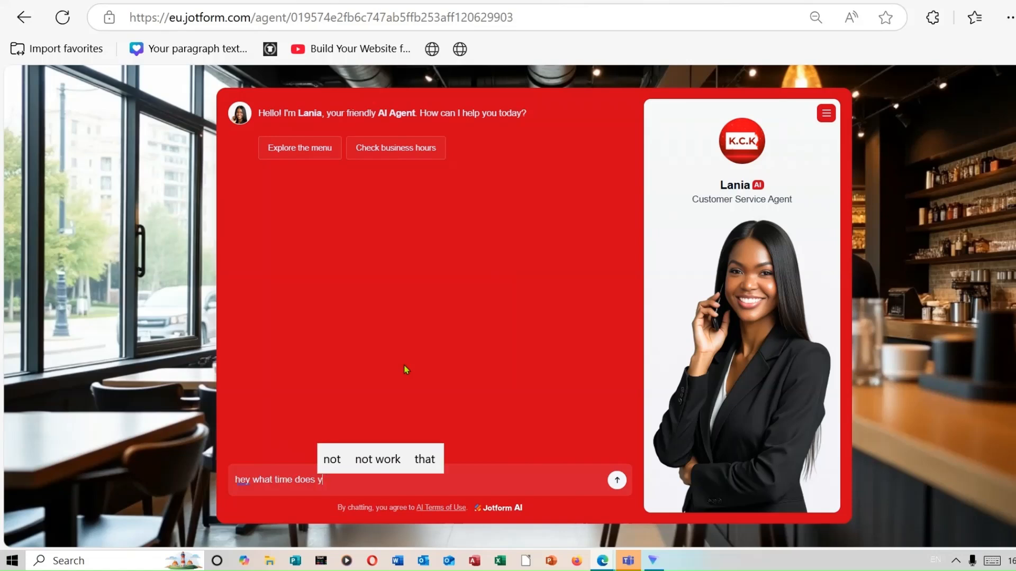
text(our )
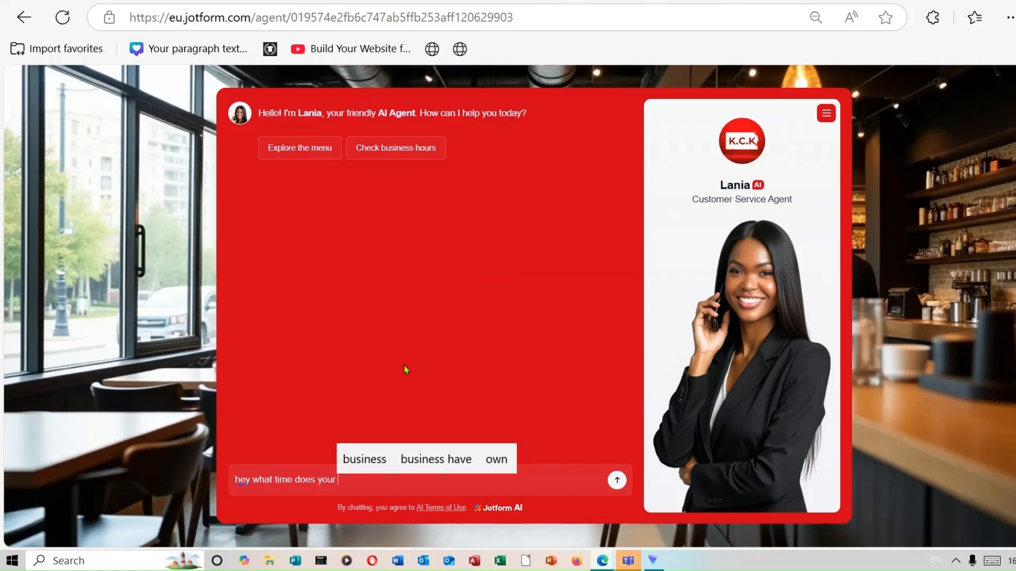
text(resta)
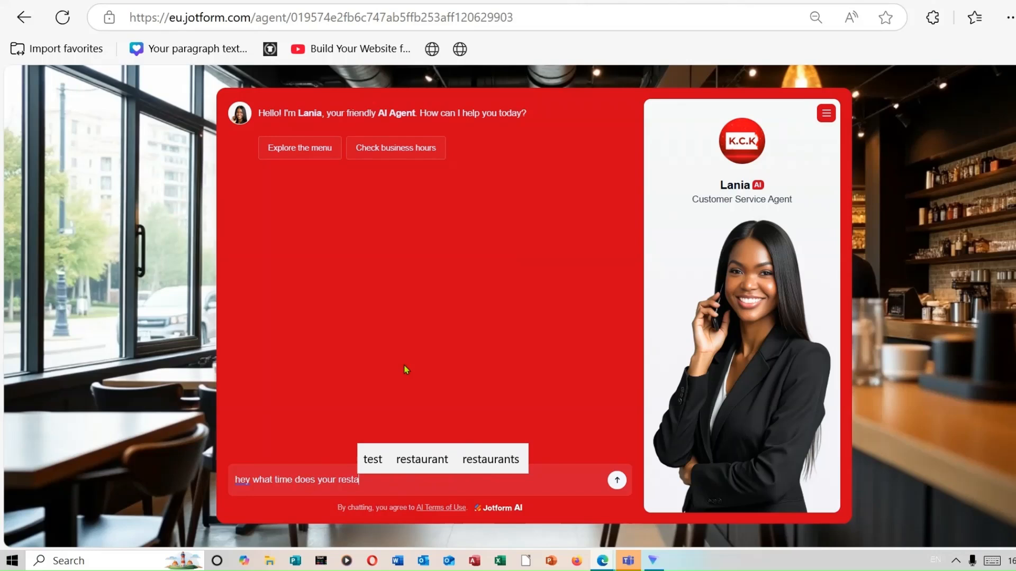
click(444, 459)
text(op)
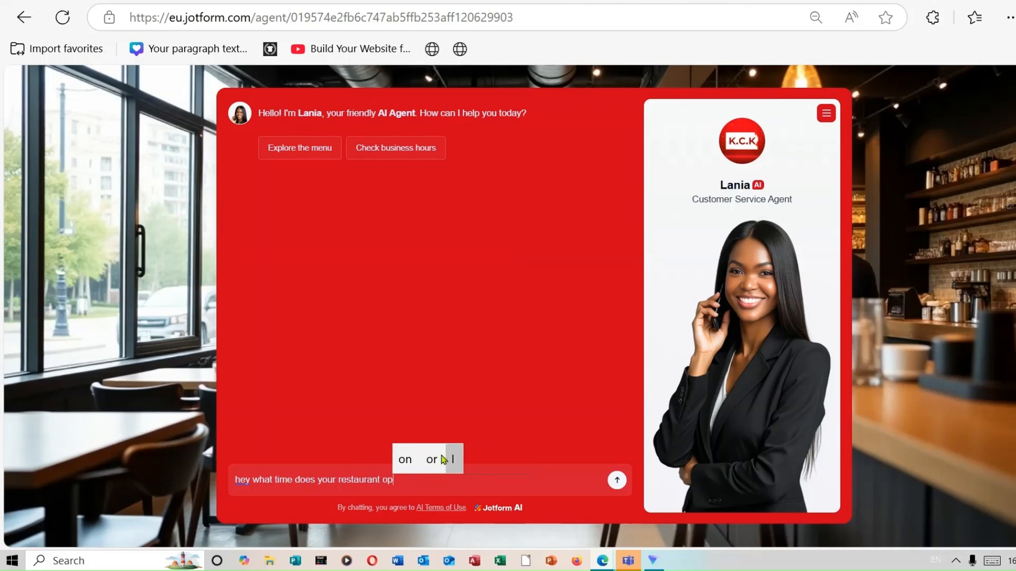
text(e)
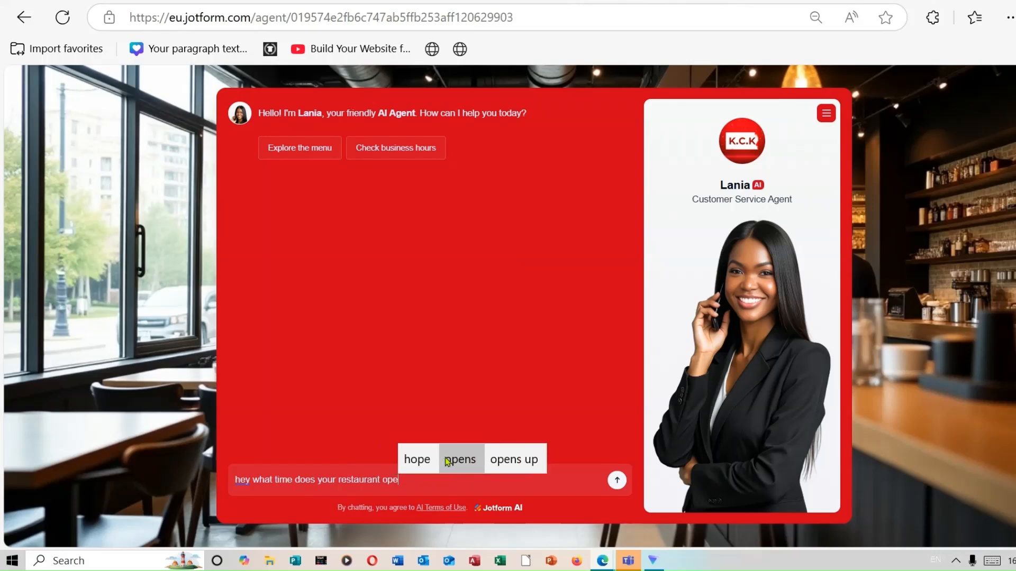
click(458, 461)
key(BackSpace)
key(BackSpace)
key(Return)
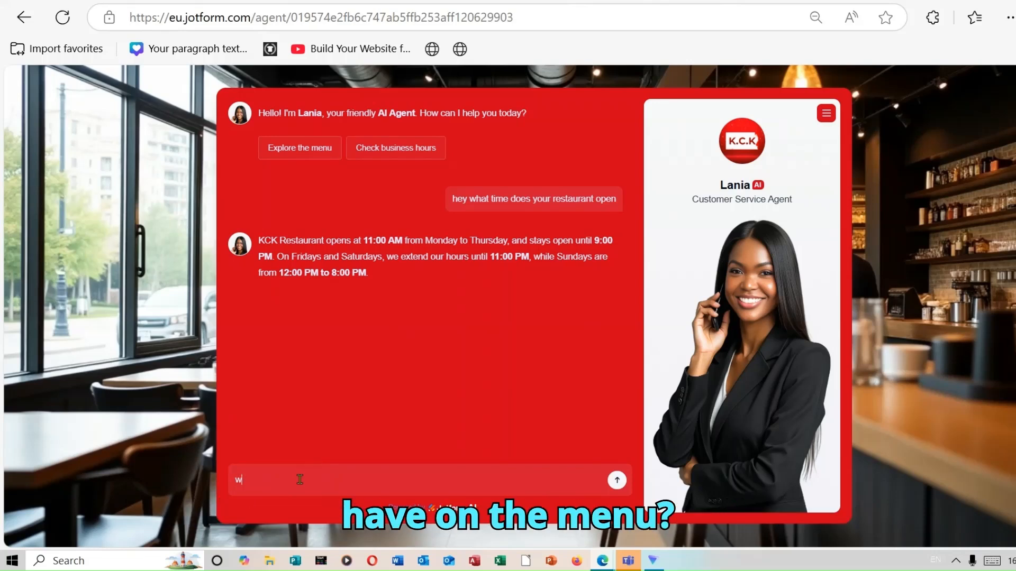
- Send the agent the question "what does your menu look like"
text(wht)
key(BackSpace)
key(BackSpace)
text(hat do)
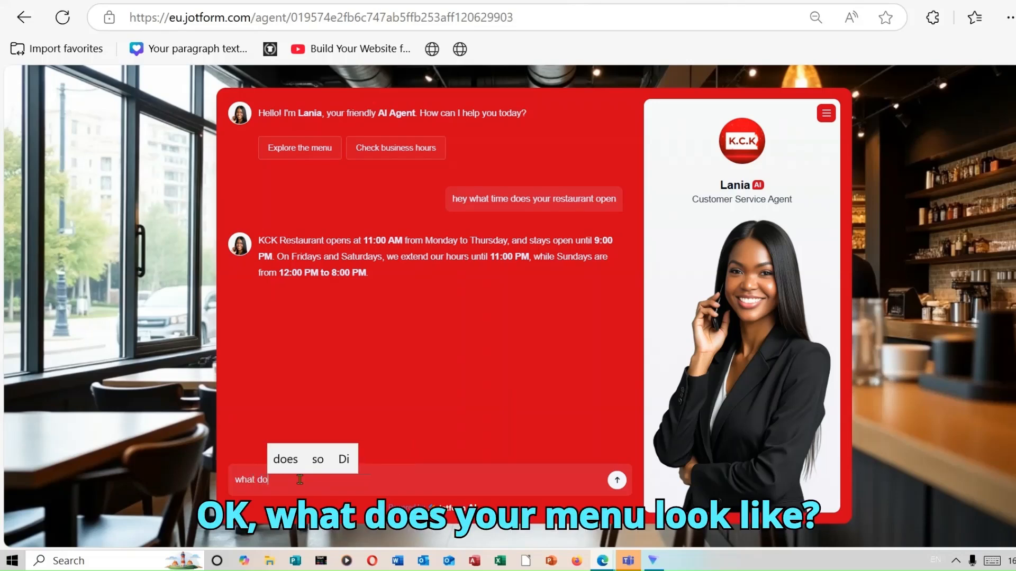
text(es your m)
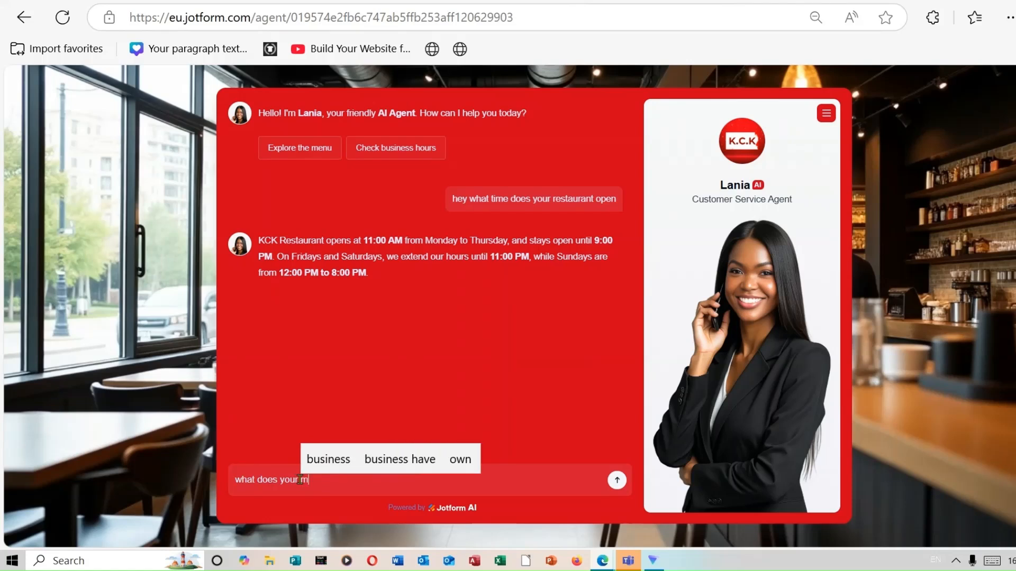
text(e)
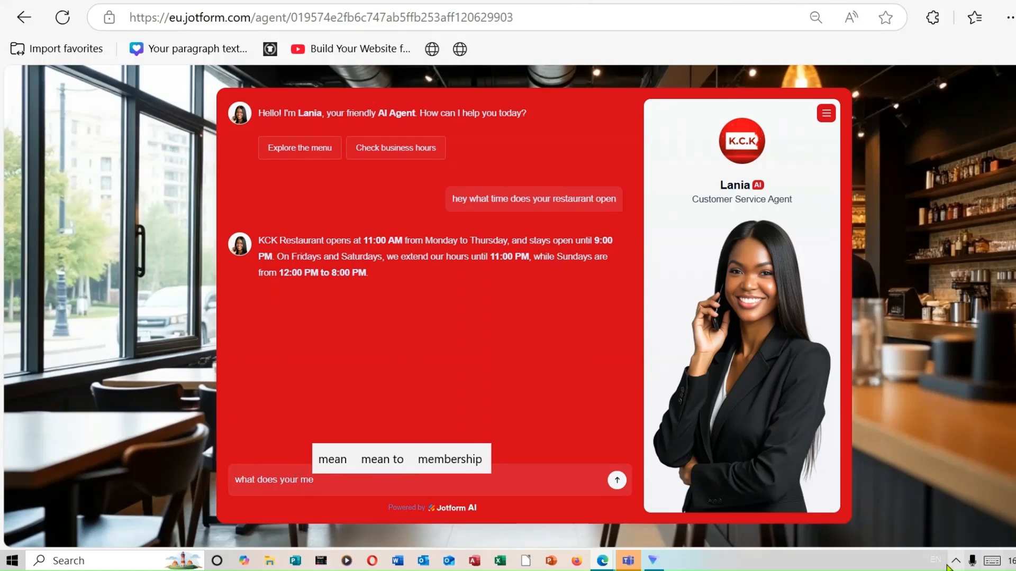
click(992, 561)
click(968, 148)
text(u look like)
key(Return)
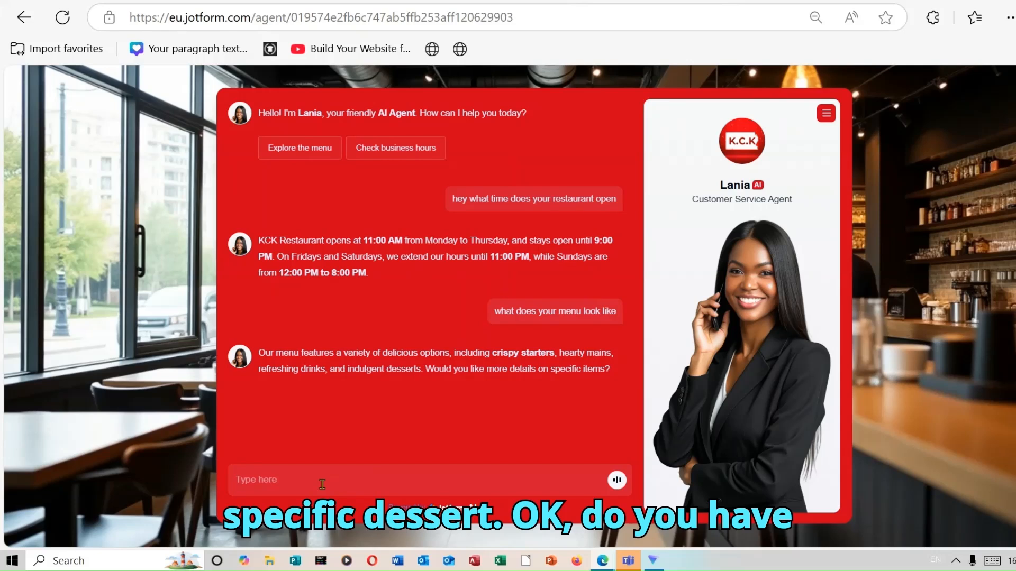
- Ask the agent "do you have something cholocate for dessert" in the chat
text(do you h)
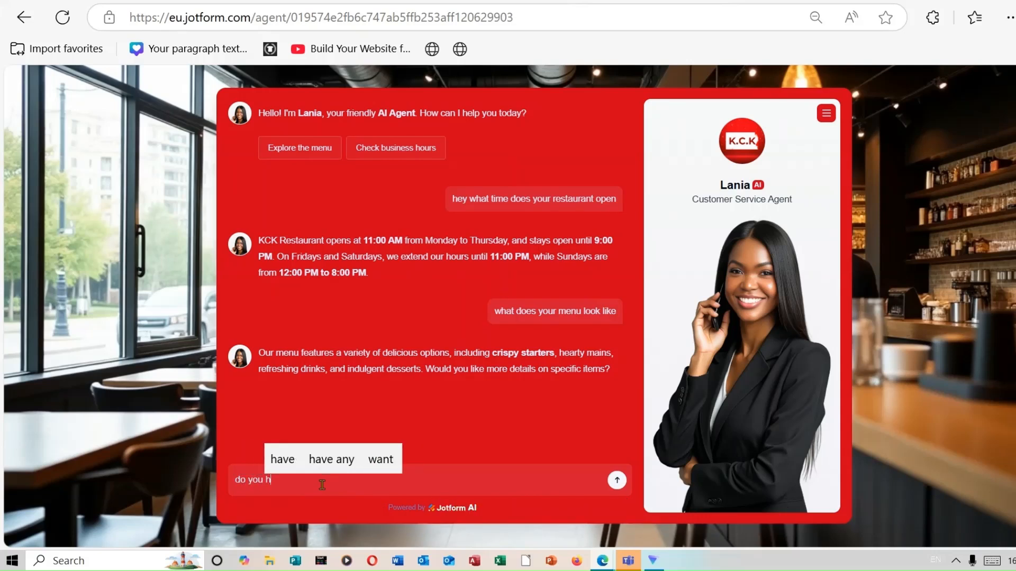
text(ave somethi)
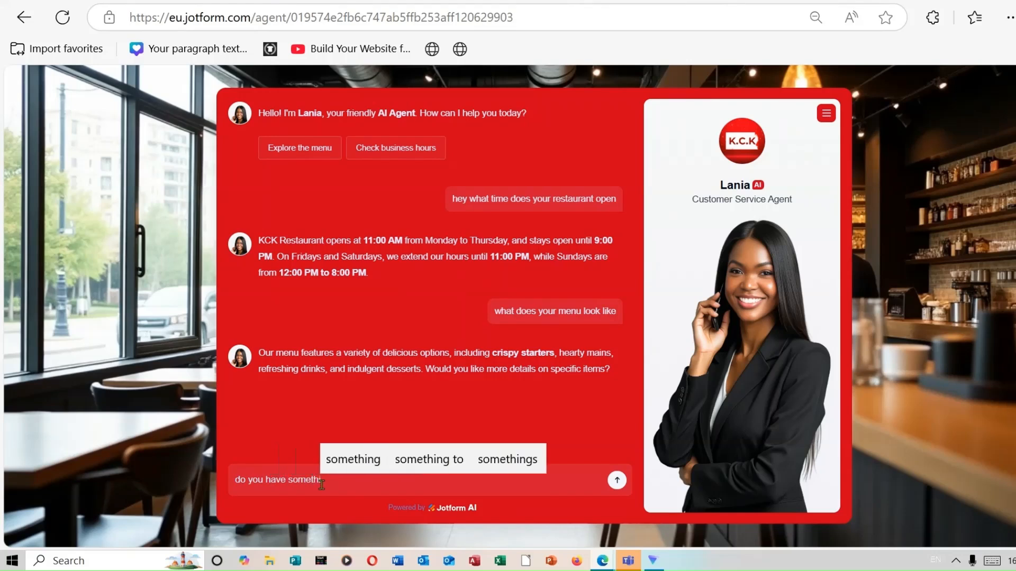
click(345, 459)
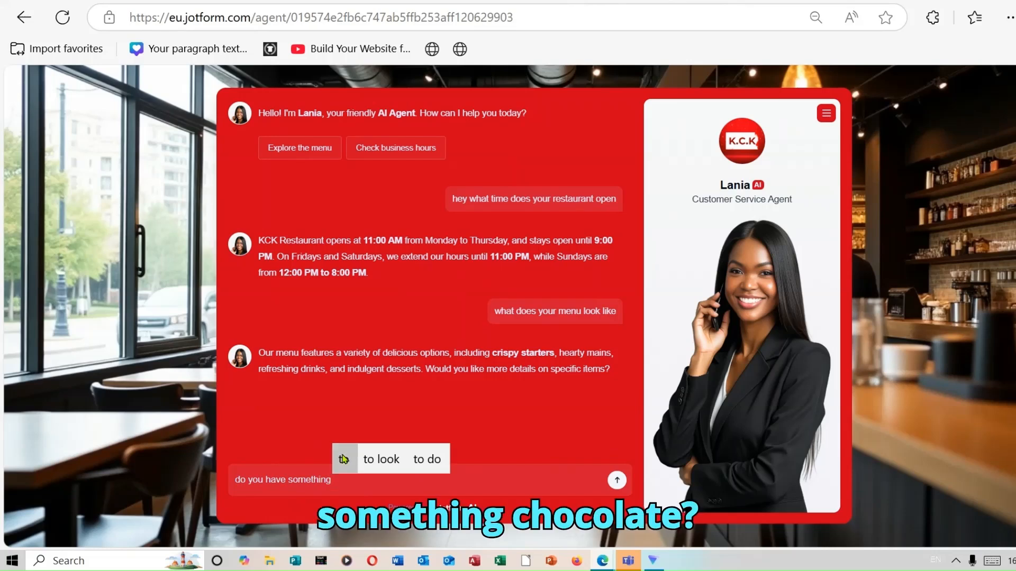
text(c)
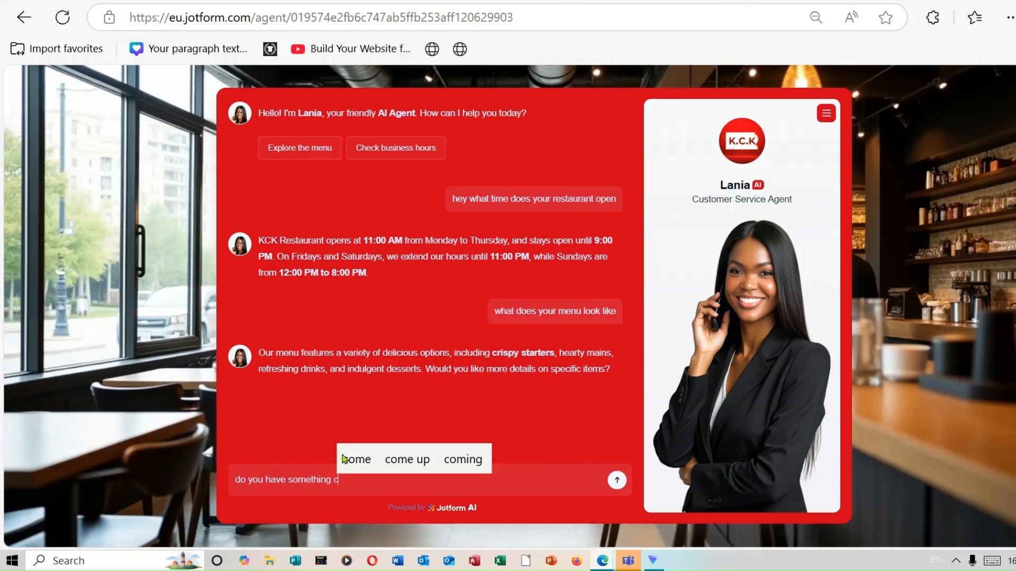
text(holocate )
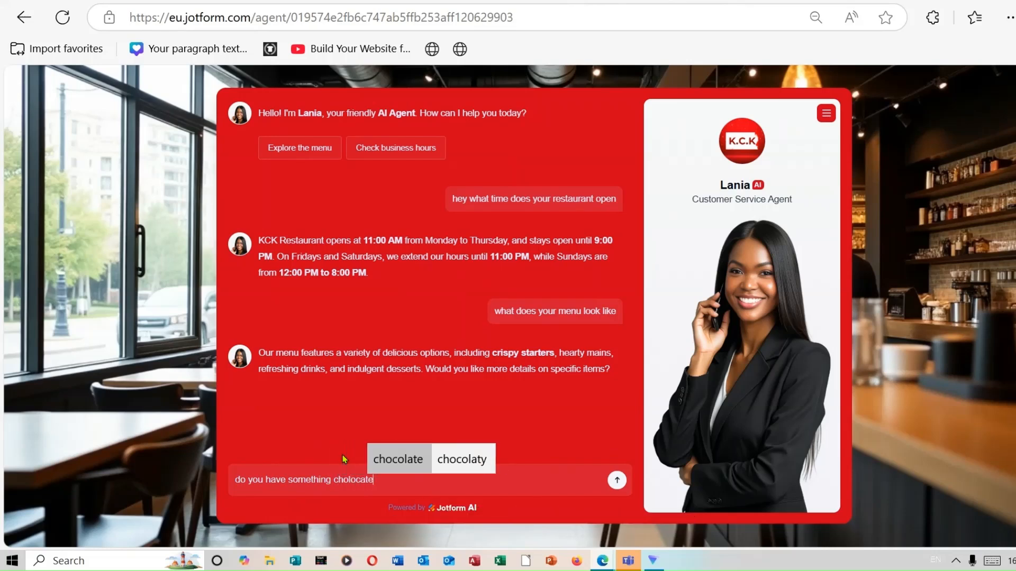
text(for d)
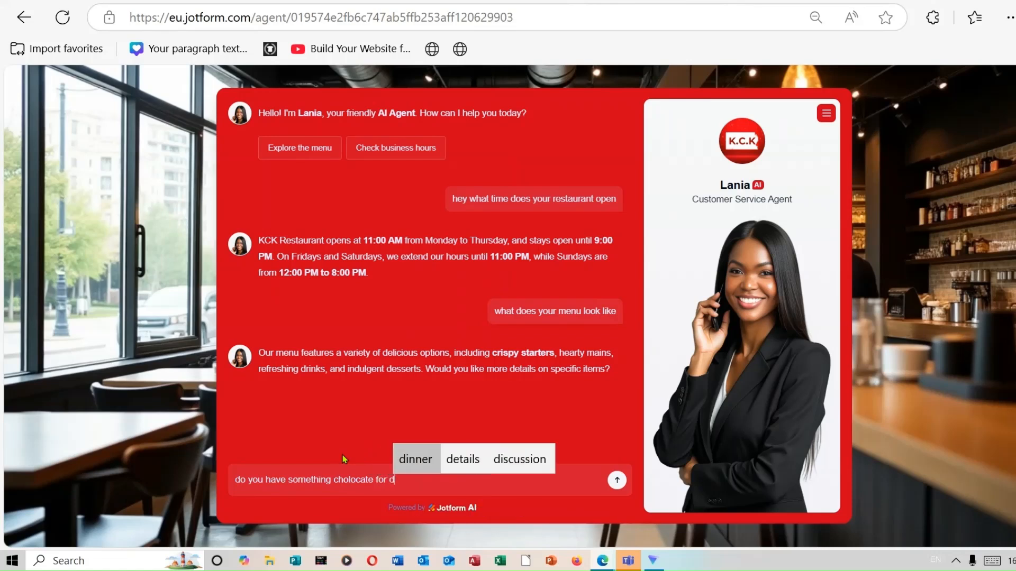
text(essert)
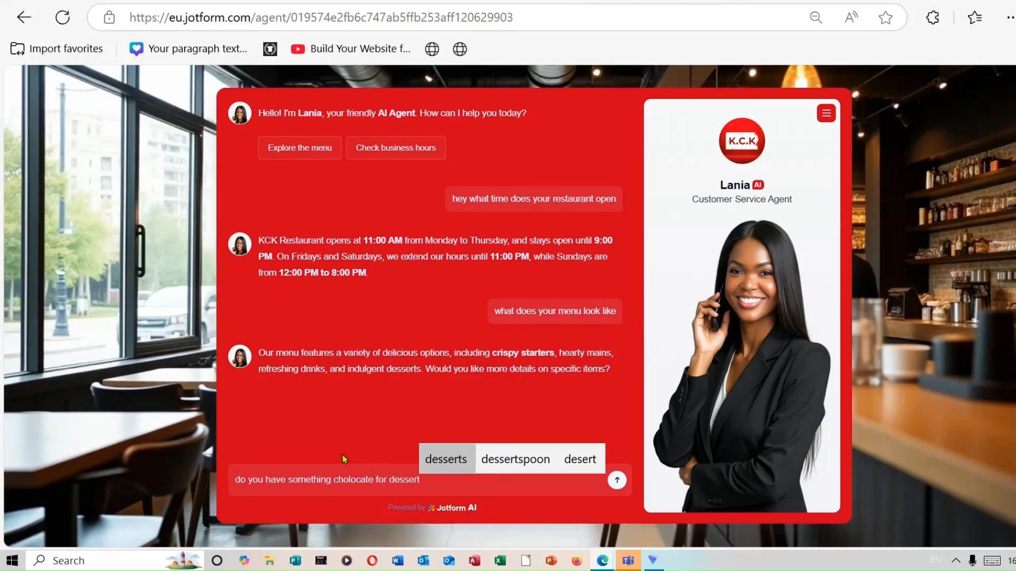
key(Return)
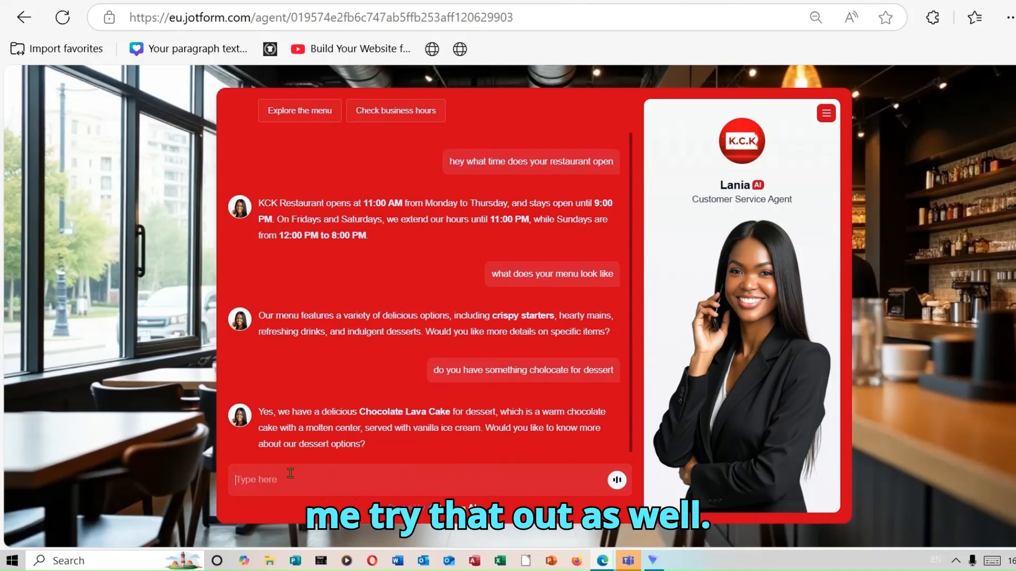
- Send the location question "where is you restaurant located" to the agent
text(wh)
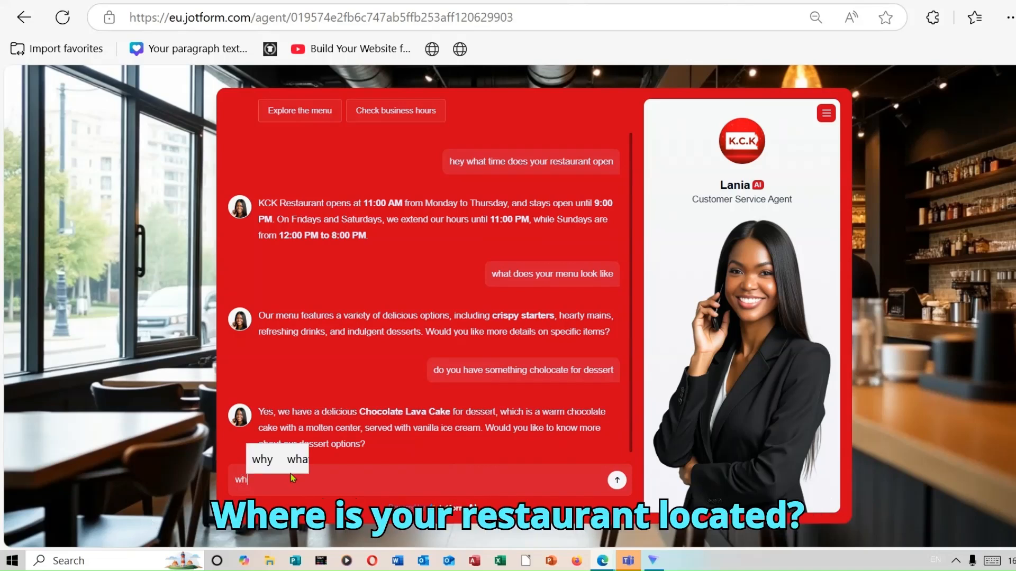
text(ere i)
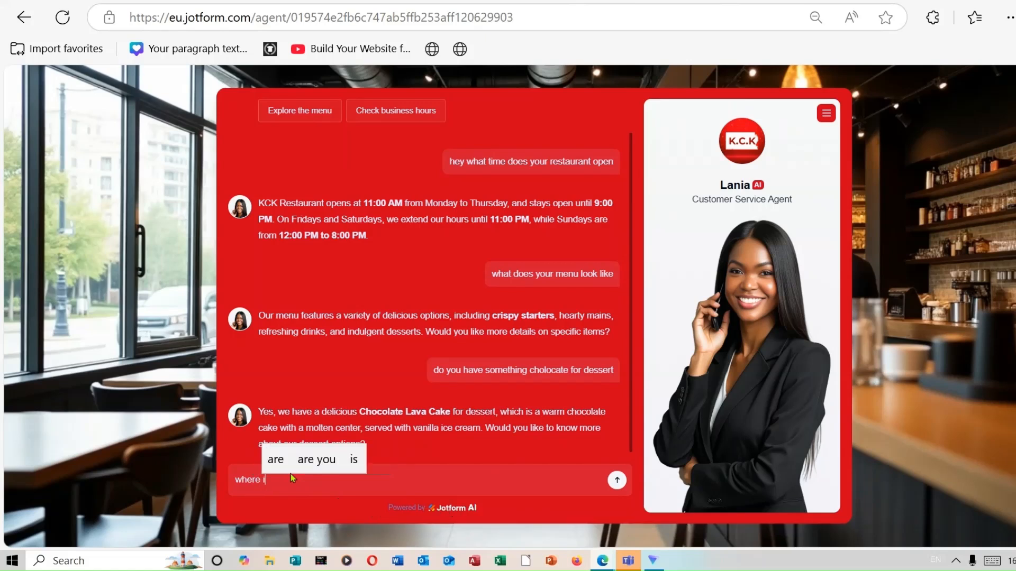
text(s you restaura)
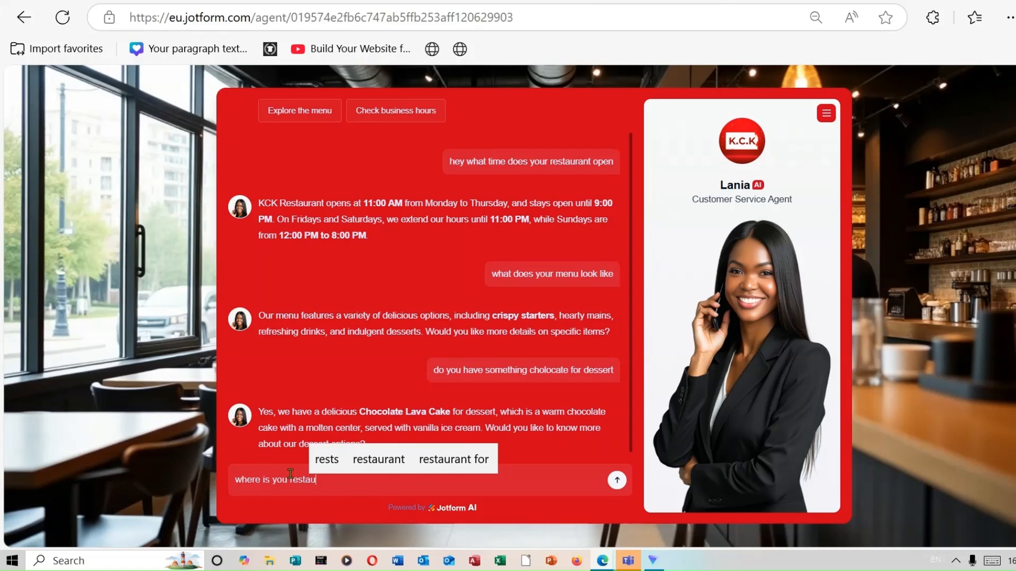
click(363, 458)
text(located)
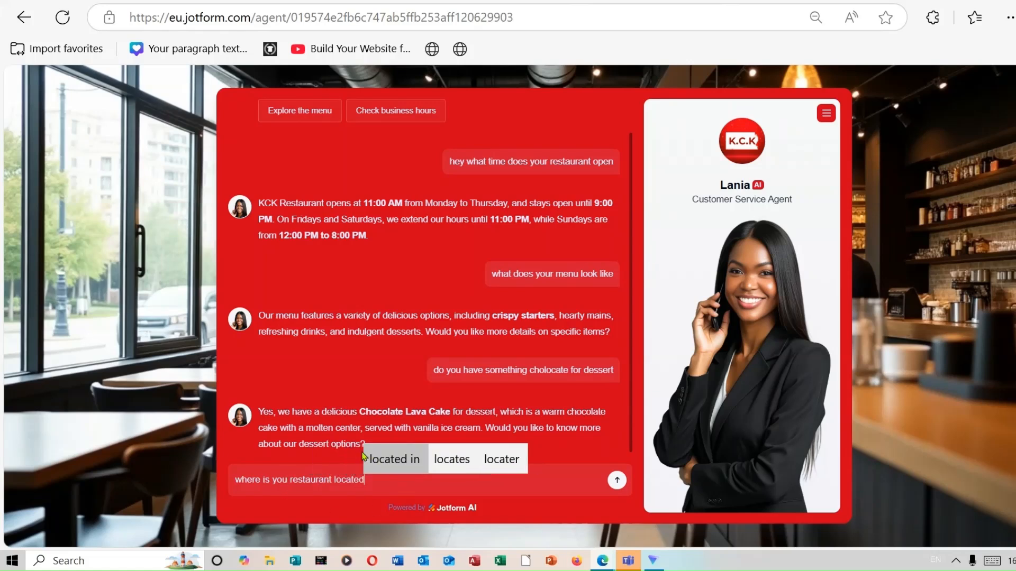
key(Return)
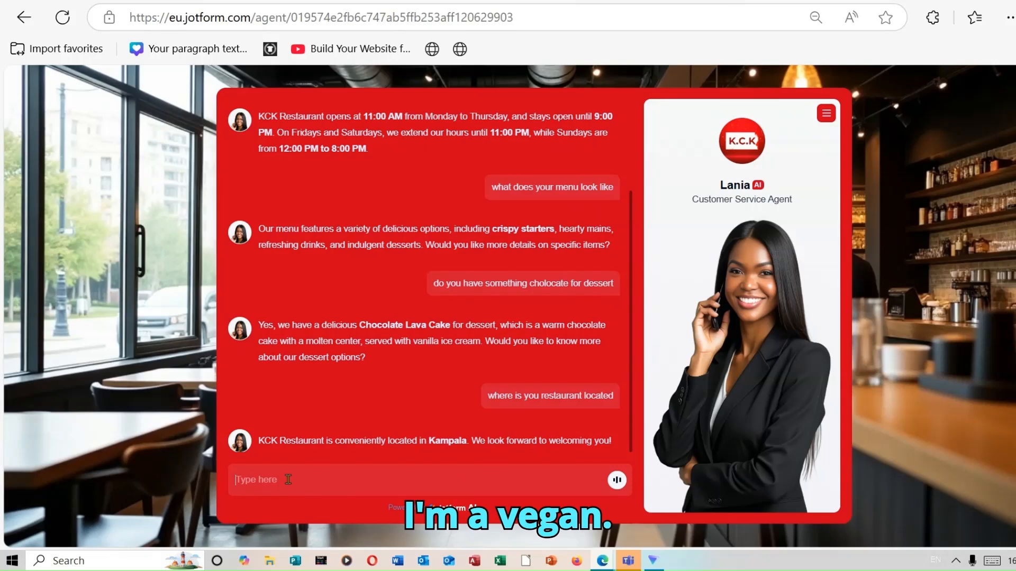
- Send the agent the vegan question "i am a vegan do you any specials" in the chat
text(i am a )
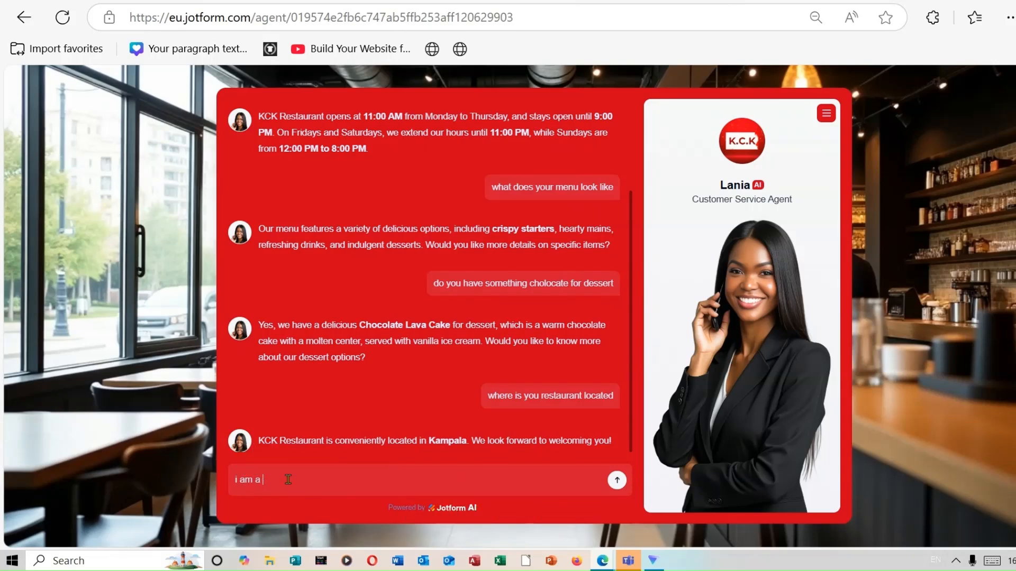
text(vega)
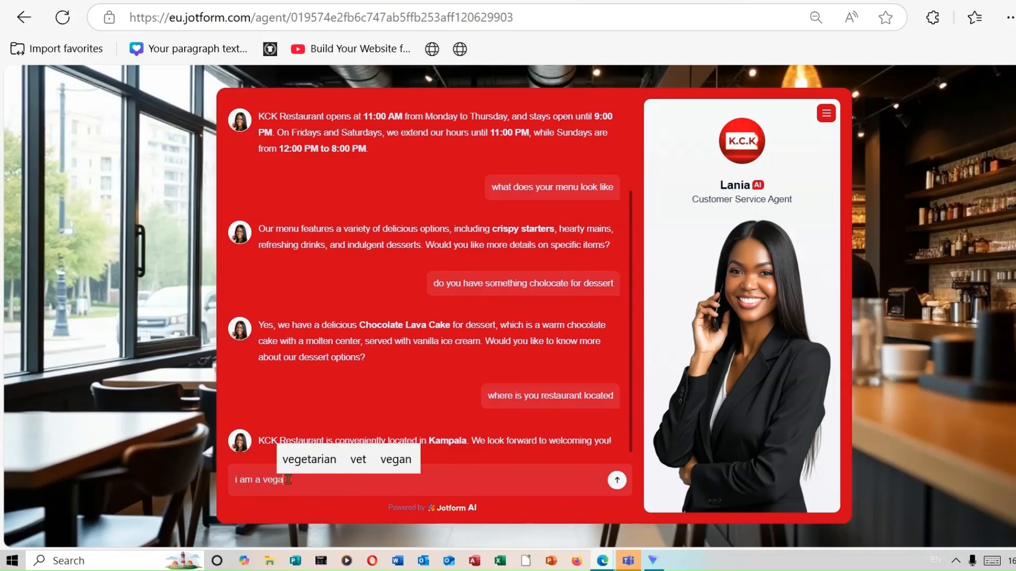
click(345, 461)
text(do y)
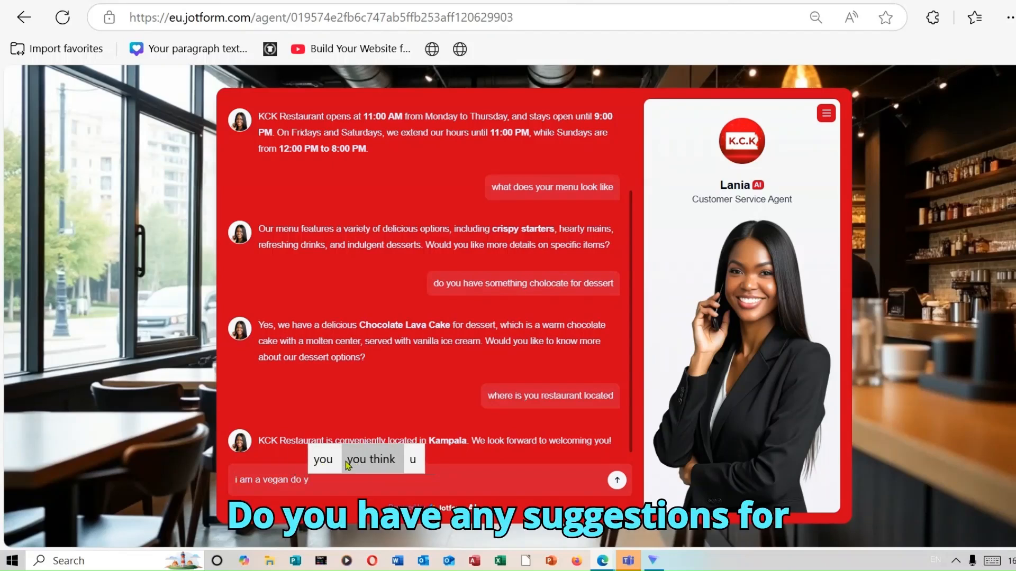
text(ou a)
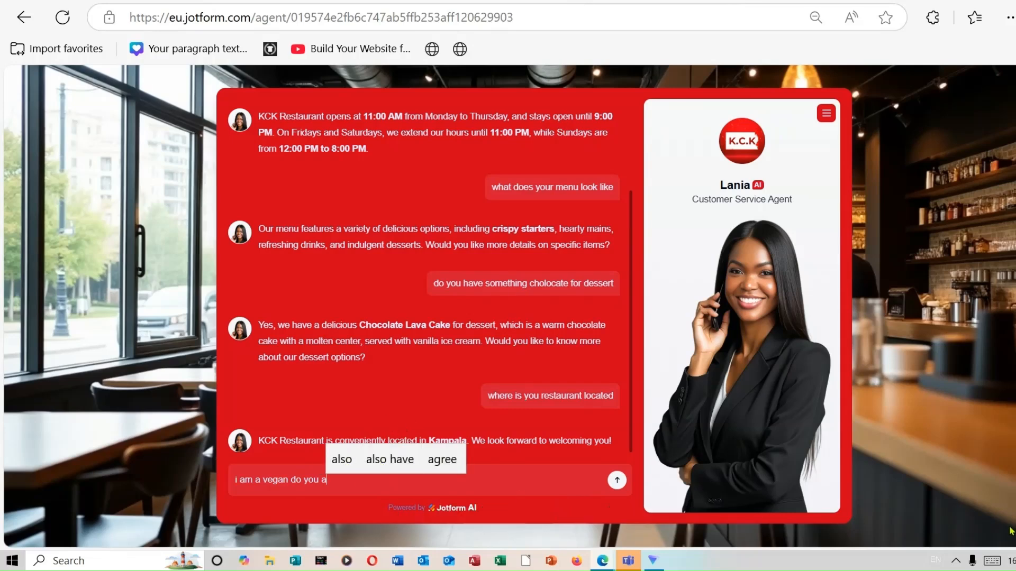
click(991, 560)
click(975, 148)
click(953, 70)
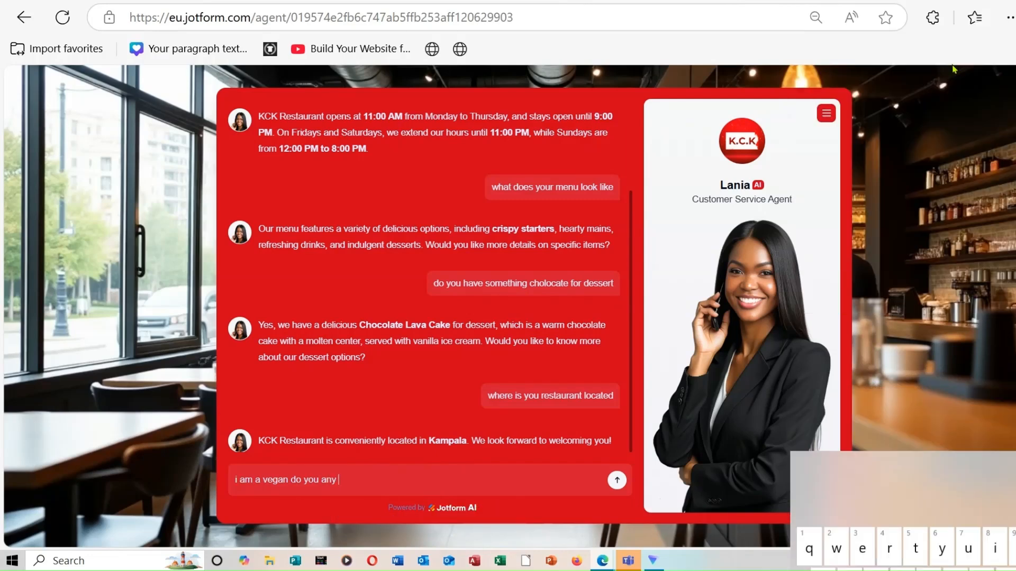
text(spec)
text(ials)
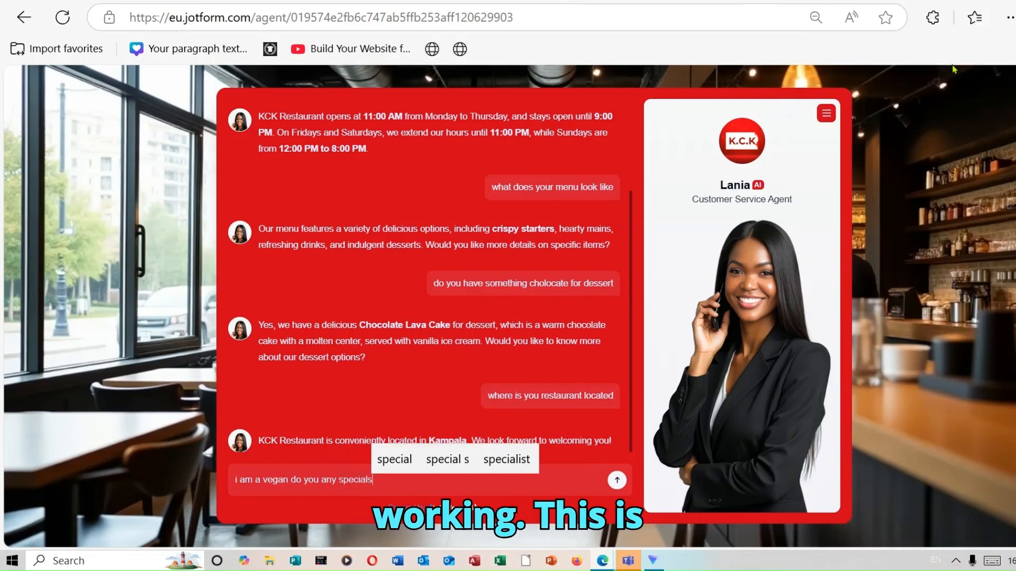
key(Return)
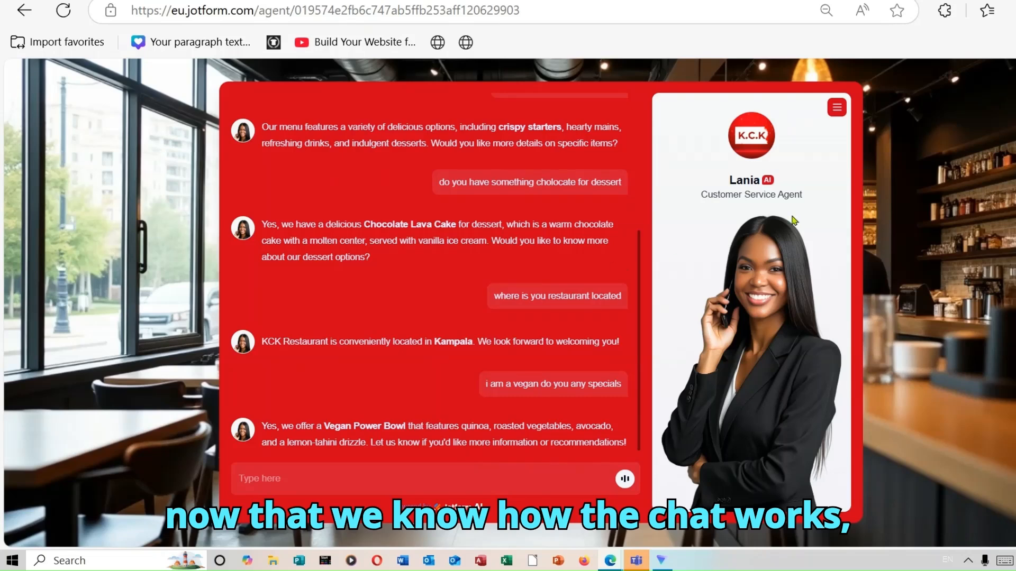
- Switch the agent from chat to the Voice channel and start talking to it
click(837, 107)
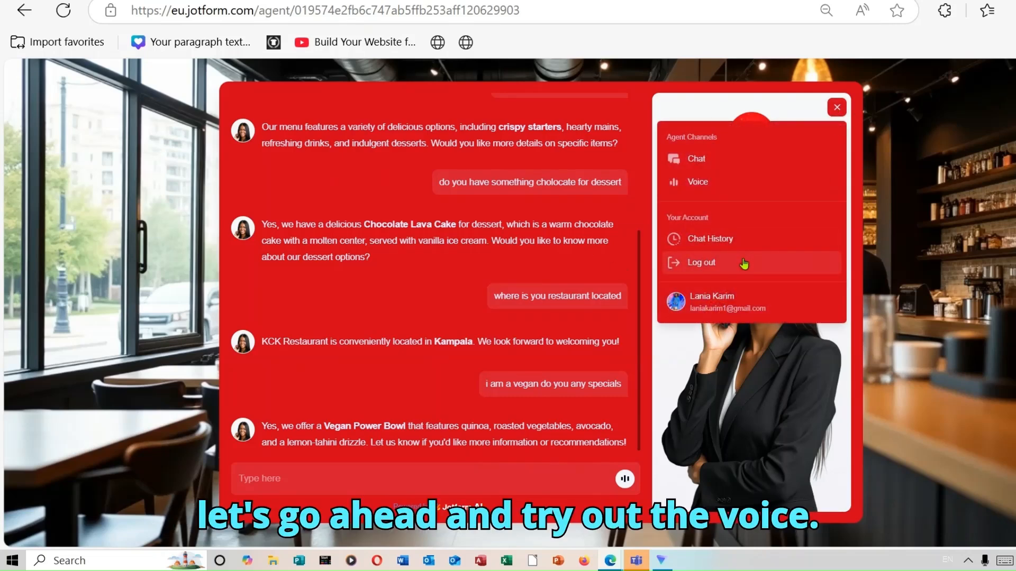
click(701, 185)
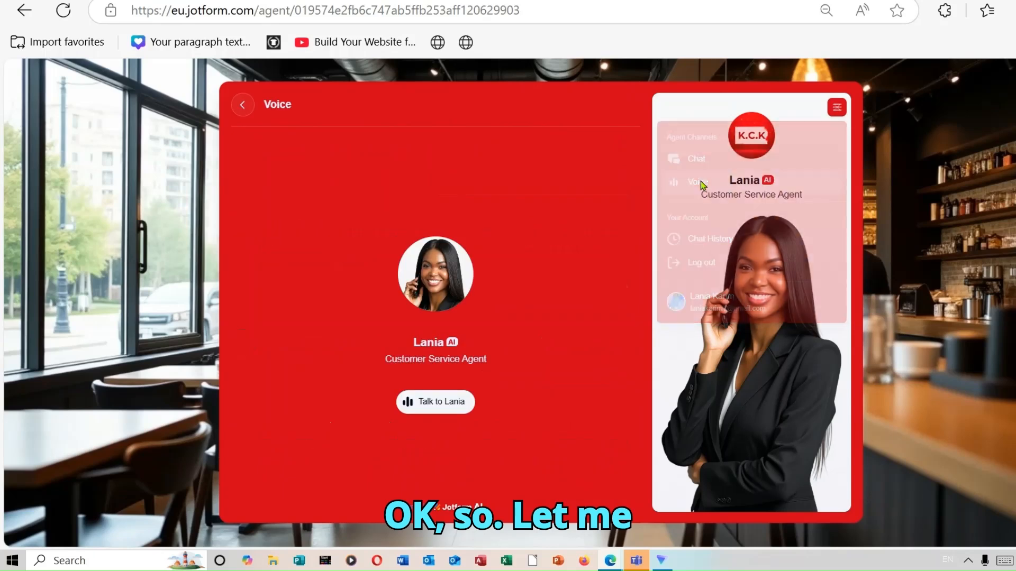
click(443, 404)
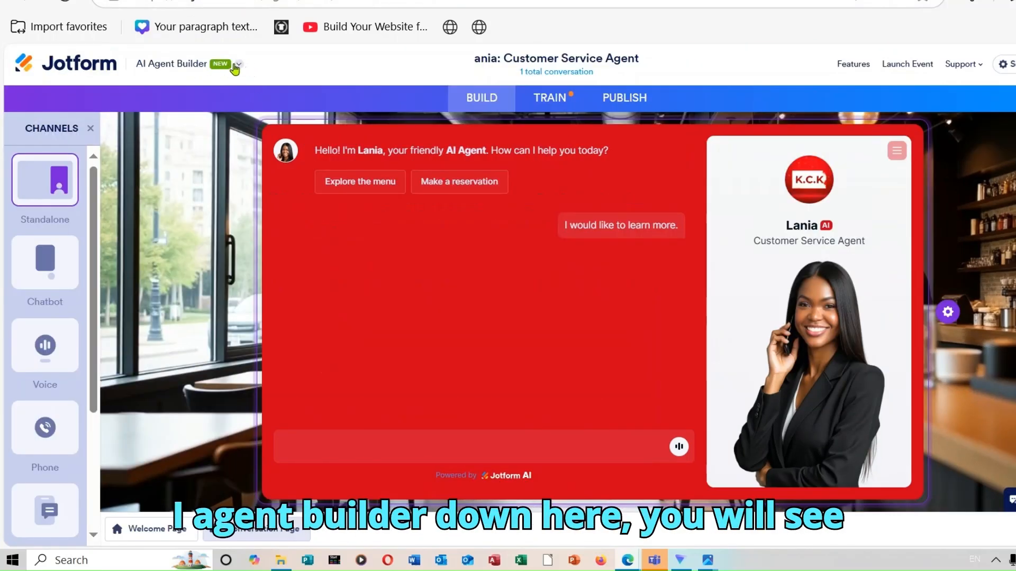
- Open Conversations from the AI Agent Builder and review the full transcript of the chat and voice exchange with the agent
click(238, 65)
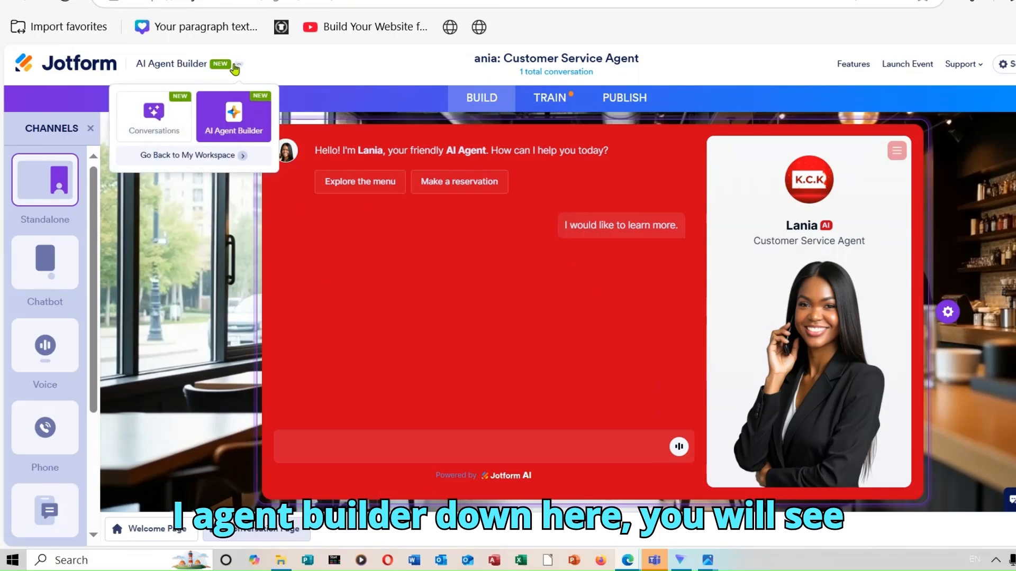
click(174, 116)
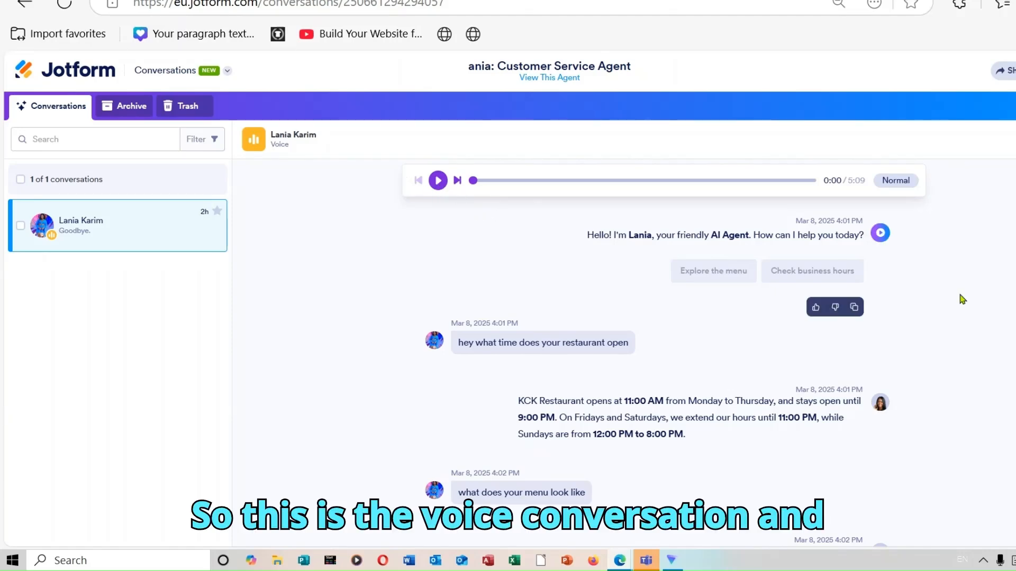
scroll(635, 360, down, 5)
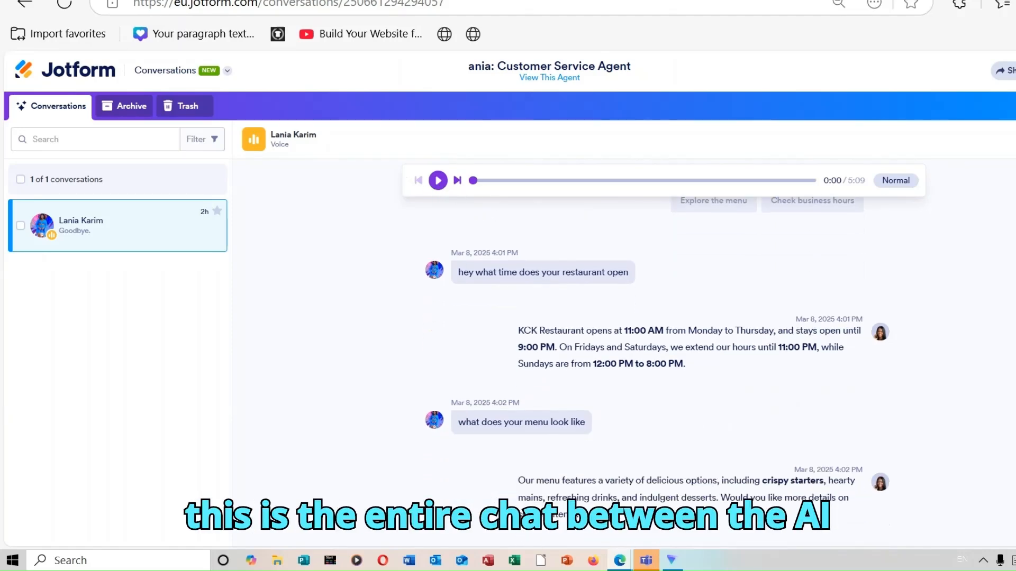
scroll(635, 360, down, 20)
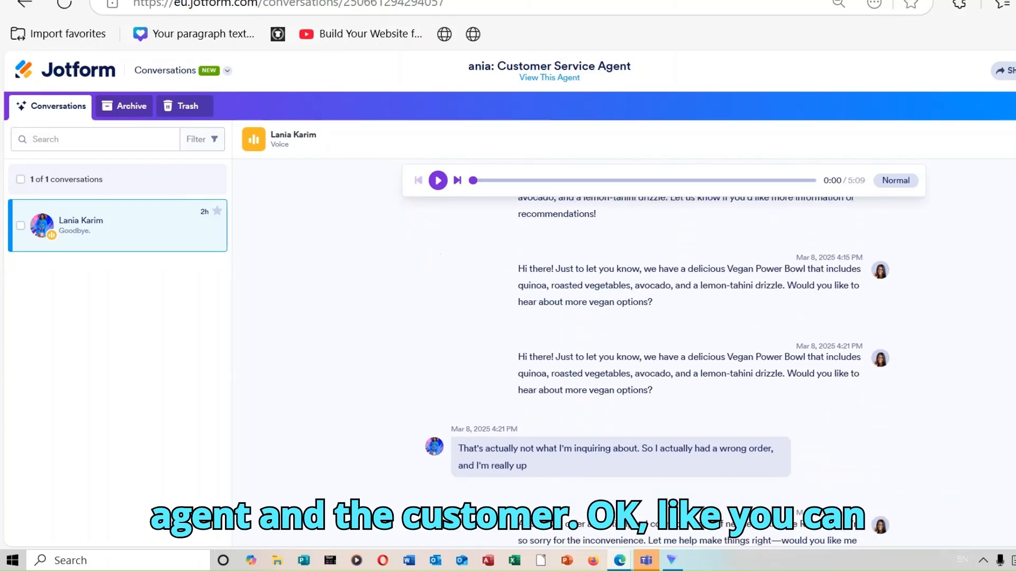
scroll(635, 360, down, 5)
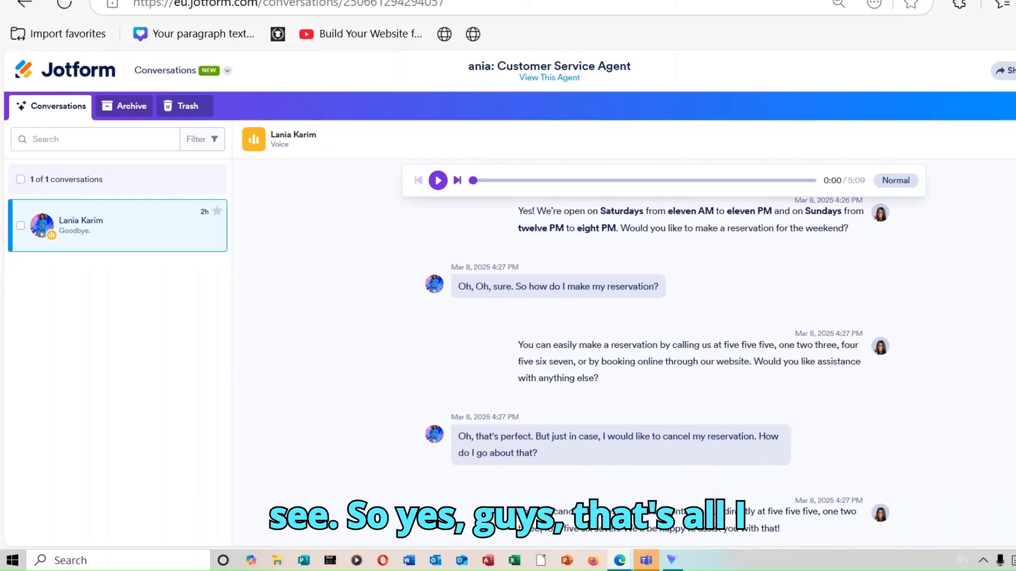
scroll(635, 360, up, 7)
scroll(635, 359, up, 15)
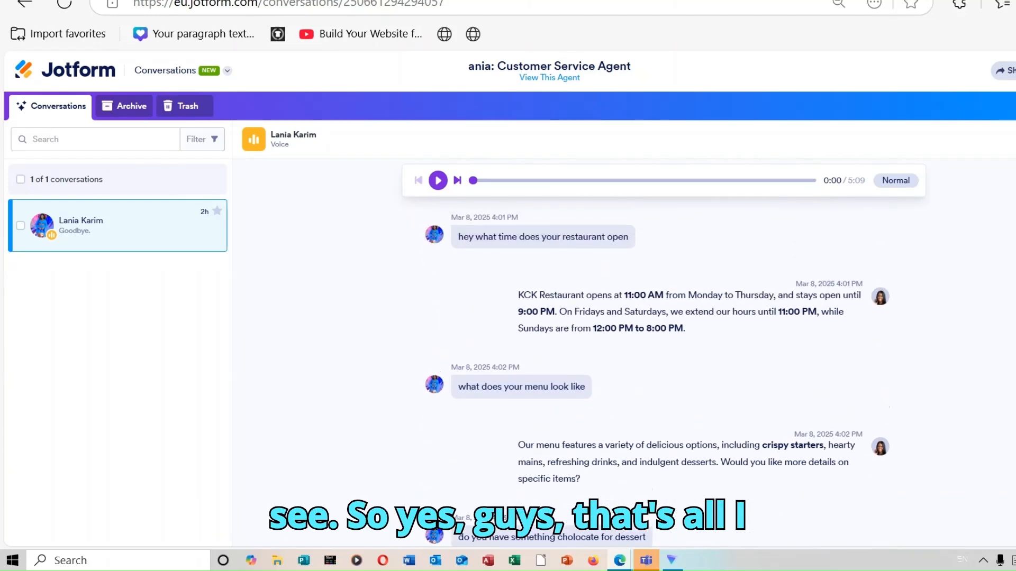